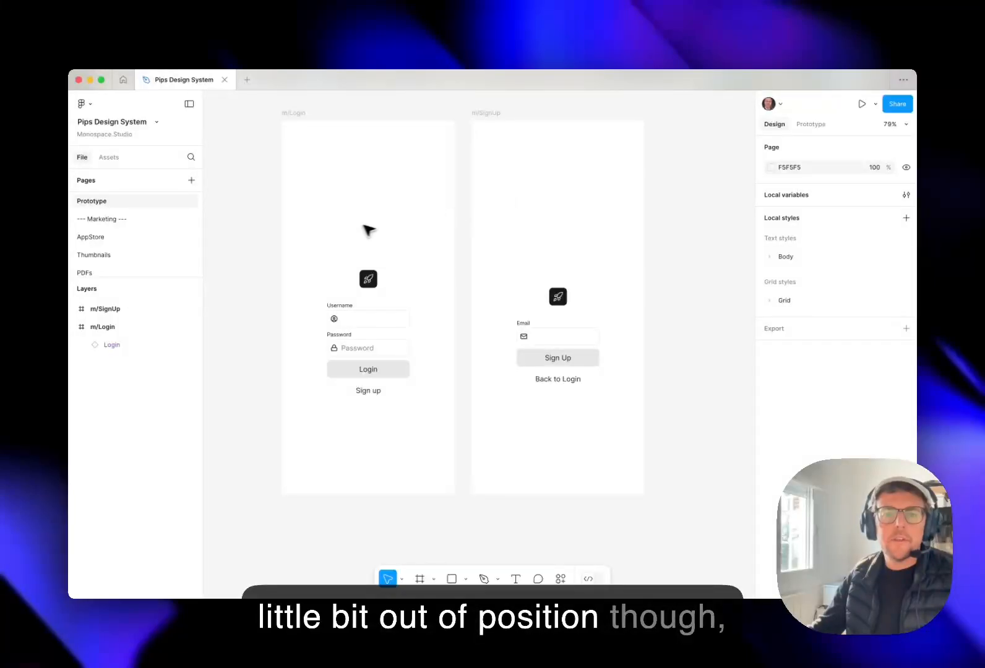
Add auto layout to the m/Login and m/SignUp frames
left_click(314, 136)
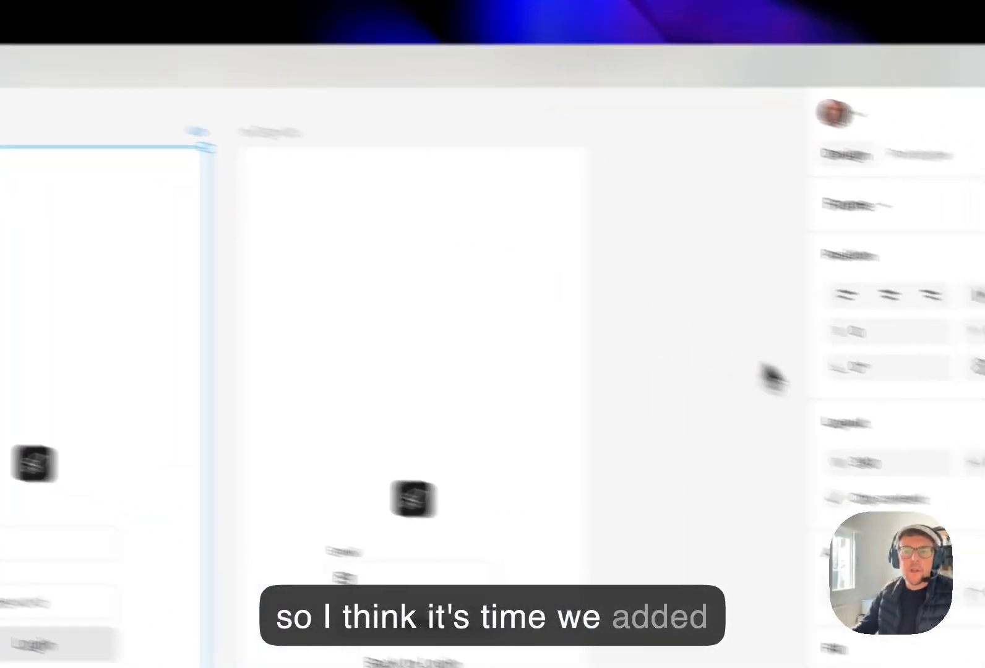
left_click(897, 362)
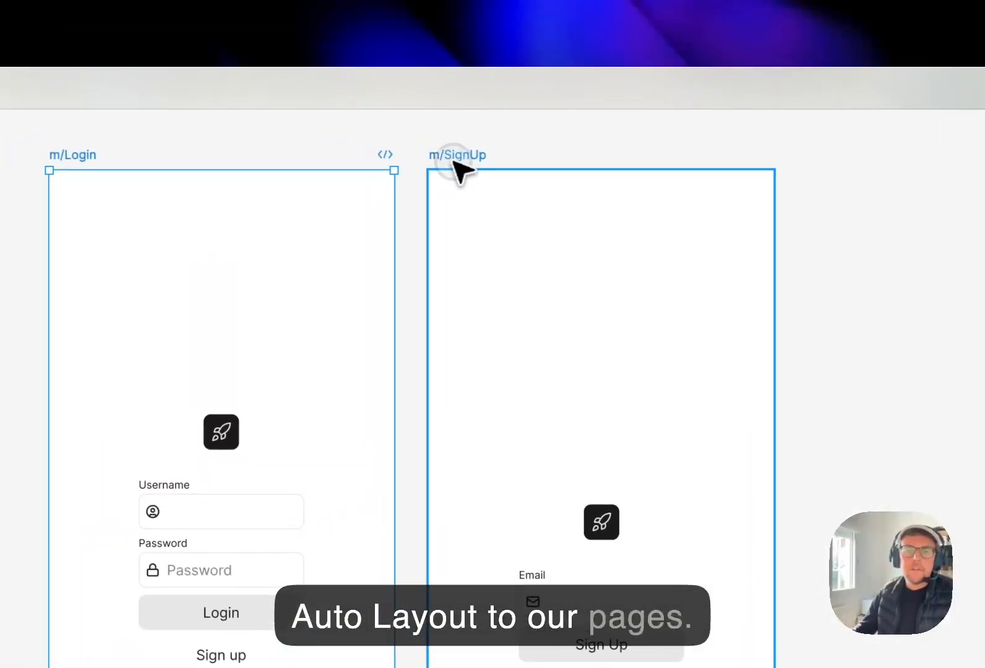
left_click(81, 64)
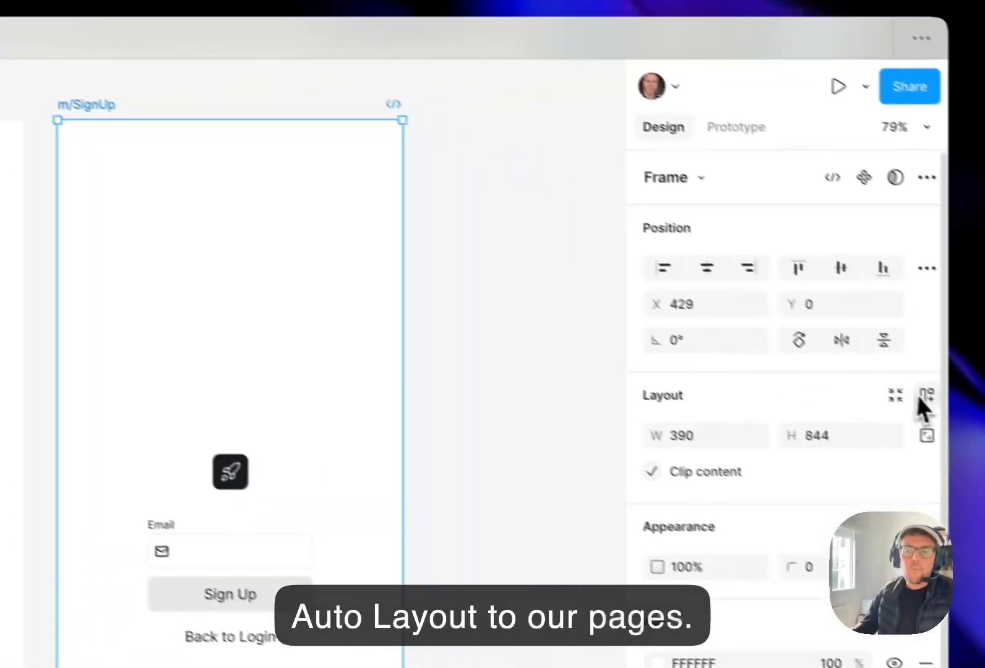
left_click(923, 397)
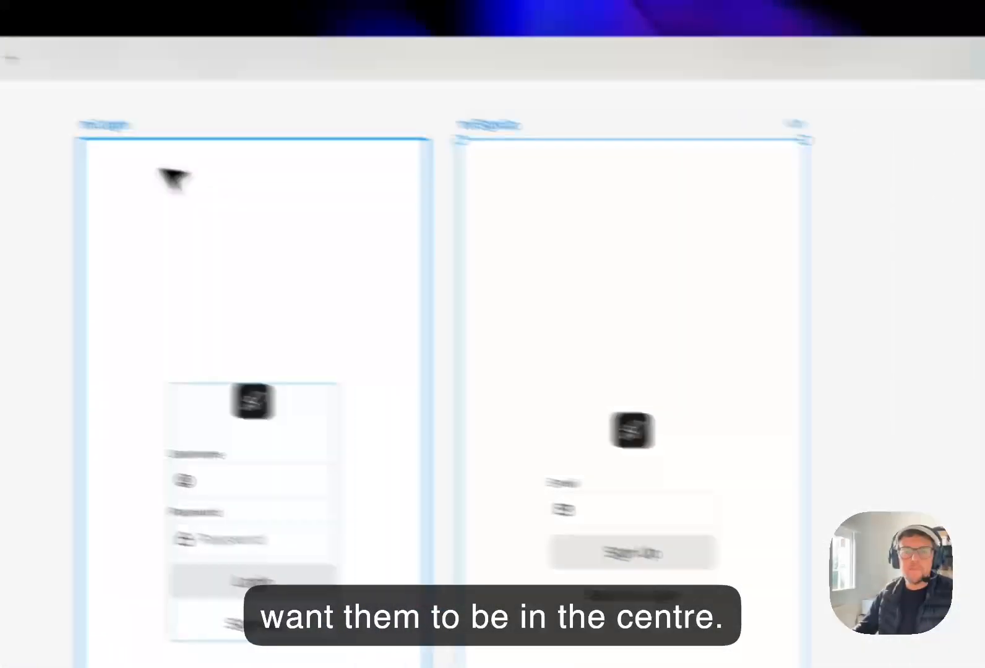
Align the m/Login frame's content to the centre in both directions
left_click(296, 115)
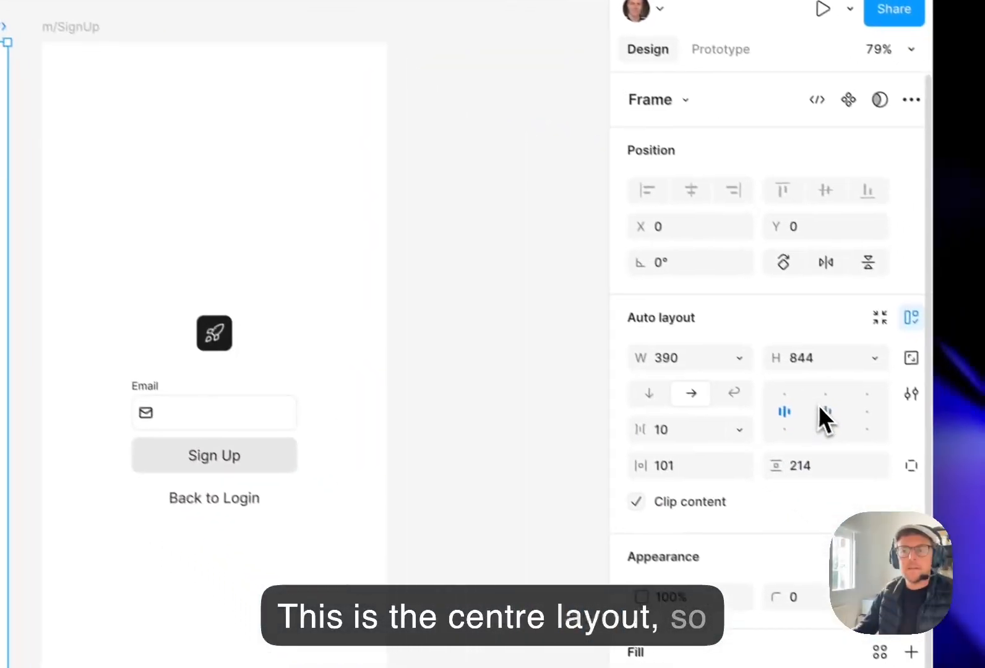
left_click(817, 404)
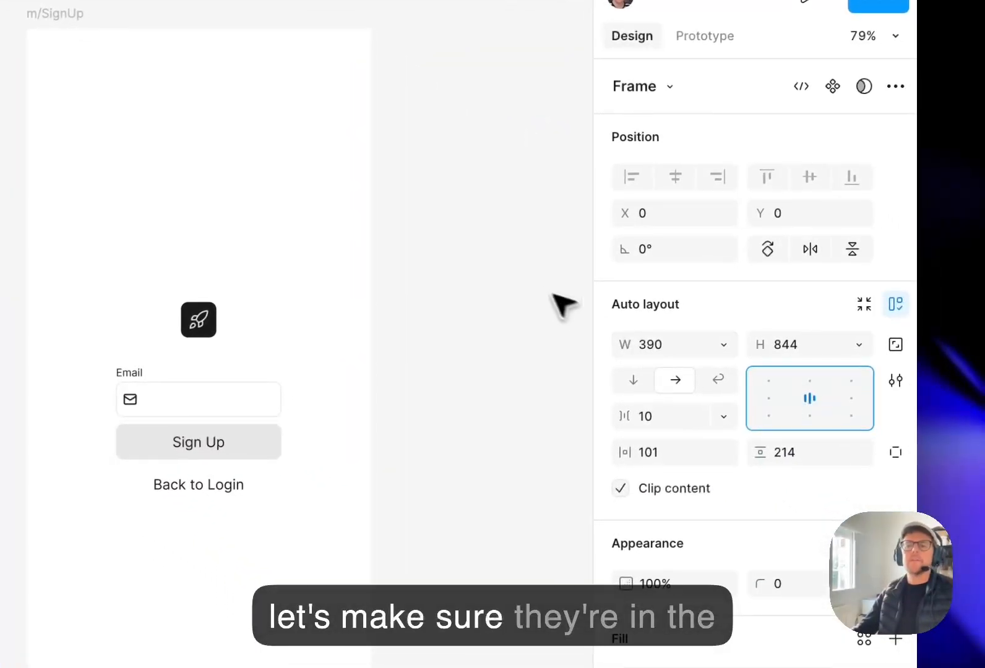
left_click(512, 282)
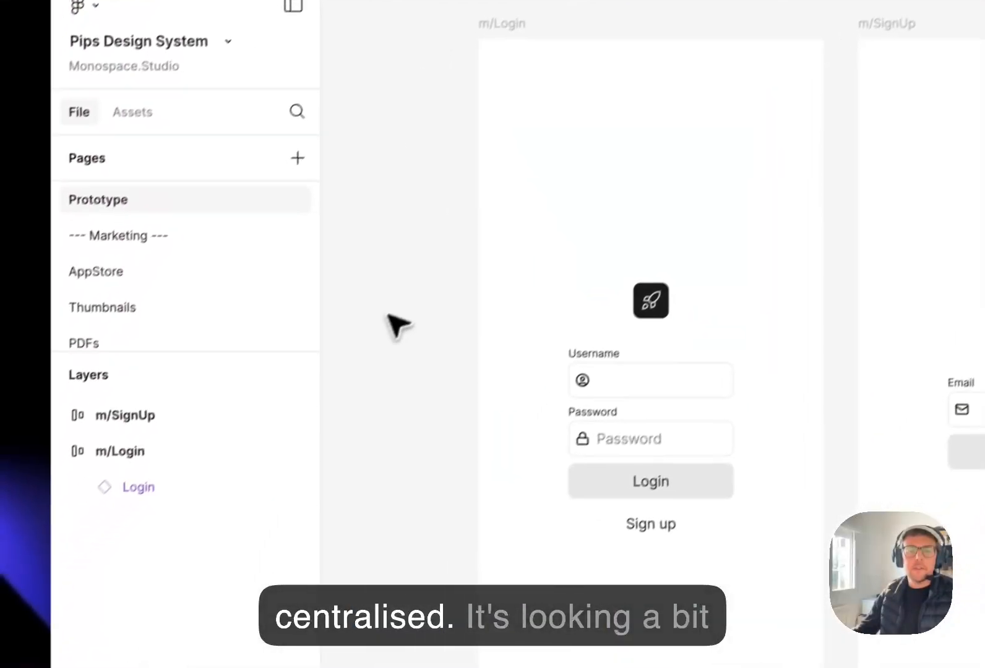
left_click(239, 435)
left_click_drag(421, 291, 407, 244)
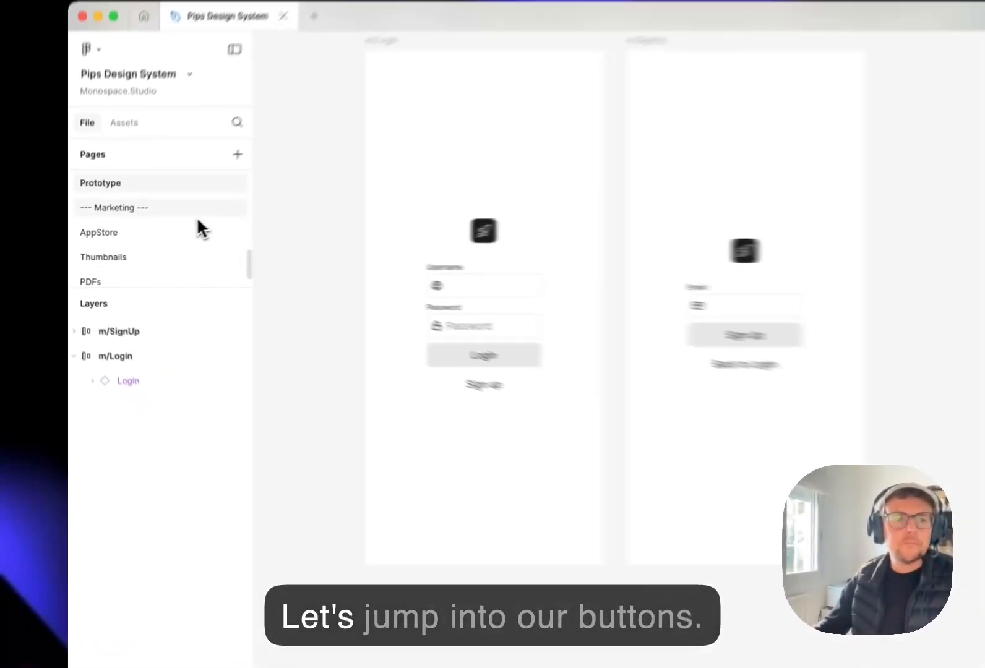
Open the Button page and bring the button variants into view
scroll(167, 226, "up", 5)
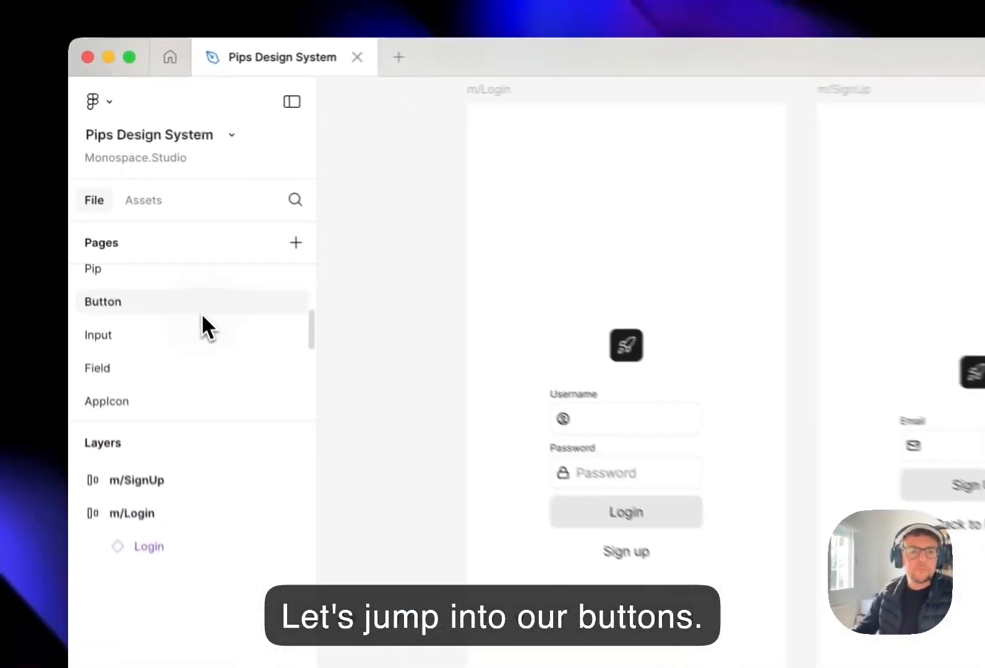
left_click(141, 216)
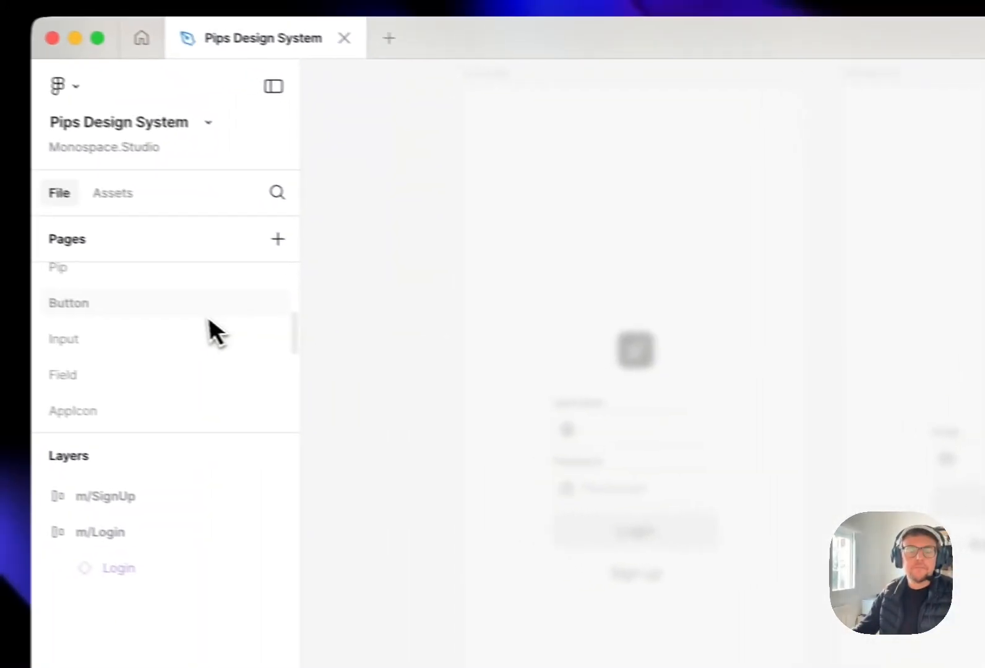
left_click(90, 337)
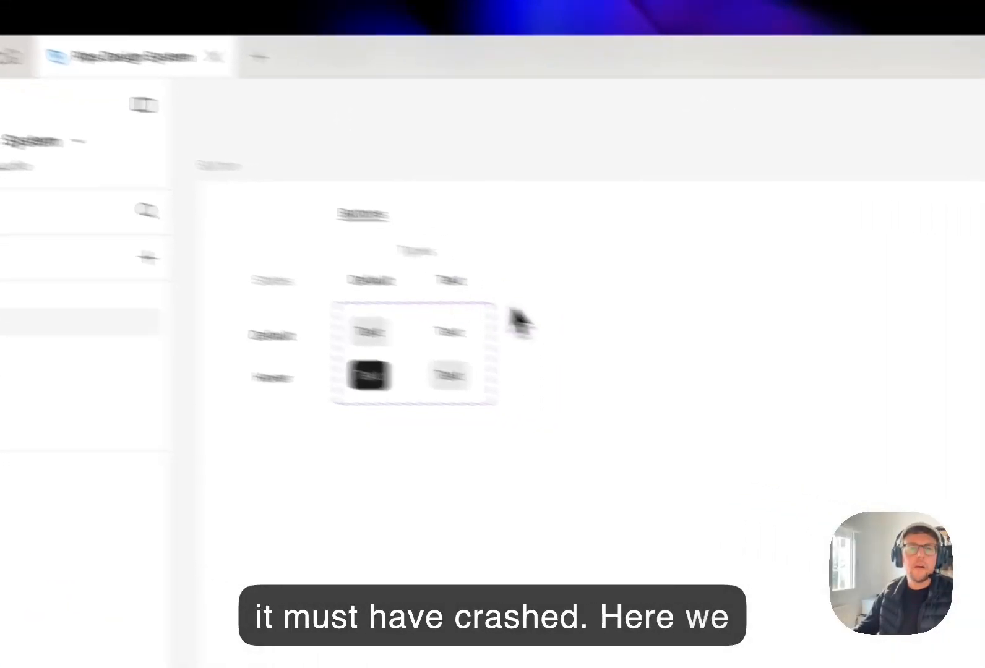
left_click_drag(468, 231, 505, 249)
scroll(360, 224, "up", 5)
scroll(286, 266, "up", 1)
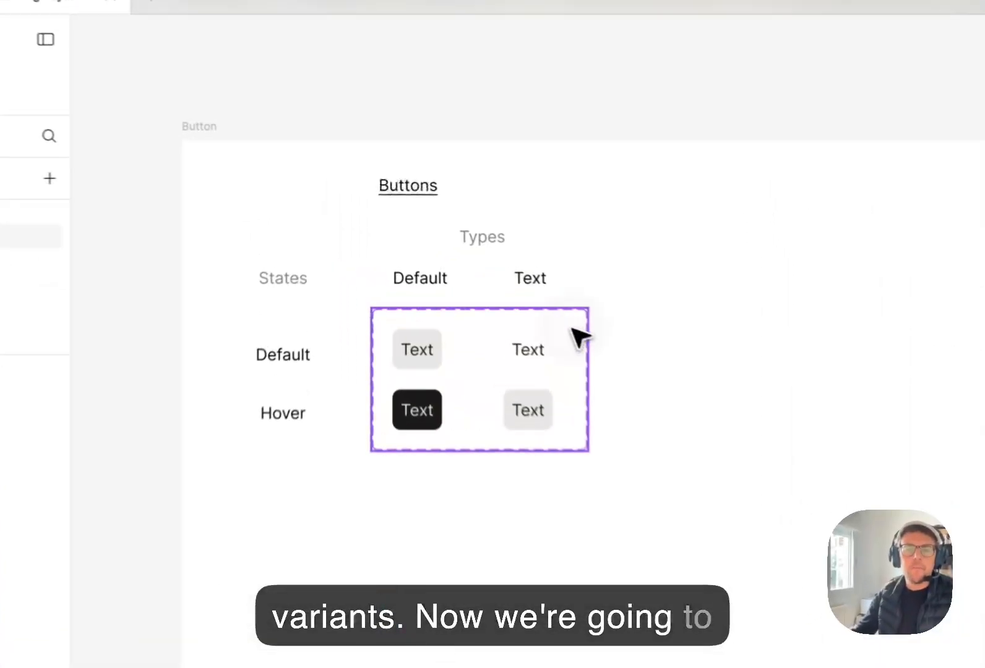
Shift the button variants with their type and state labels down, and lower the Buttons heading slightly
left_click(482, 289)
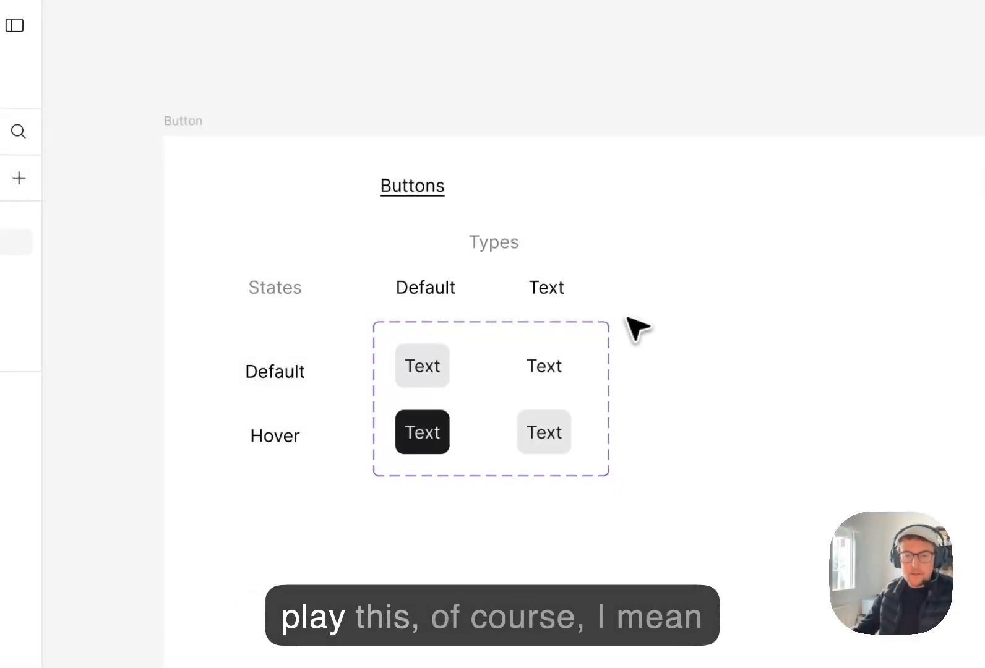
left_click_drag(675, 280, 667, 268)
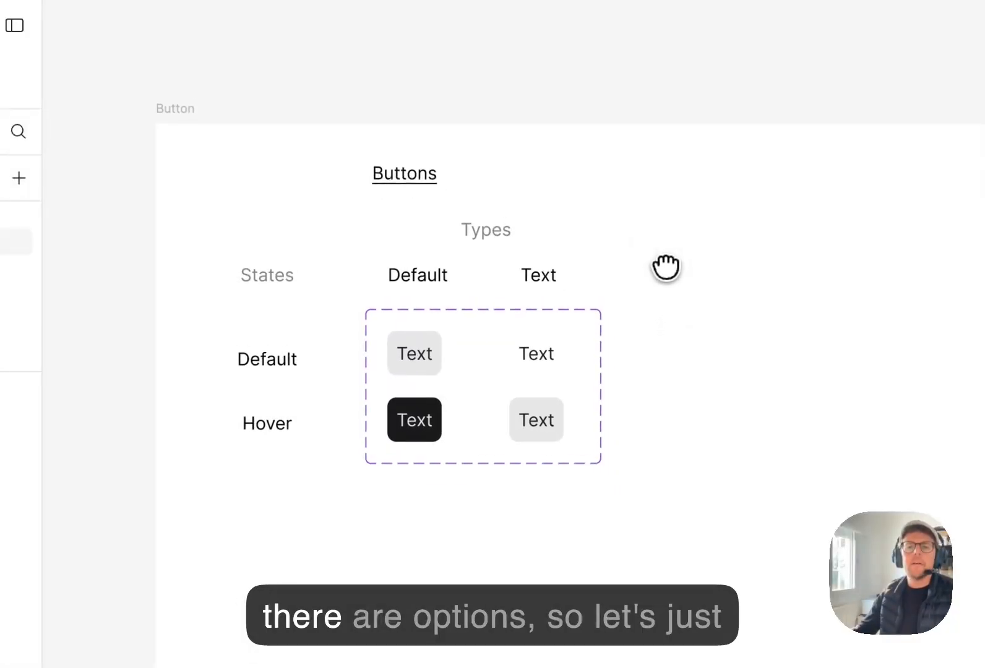
left_click_drag(702, 207, 292, 494)
left_click_drag(437, 367, 445, 422)
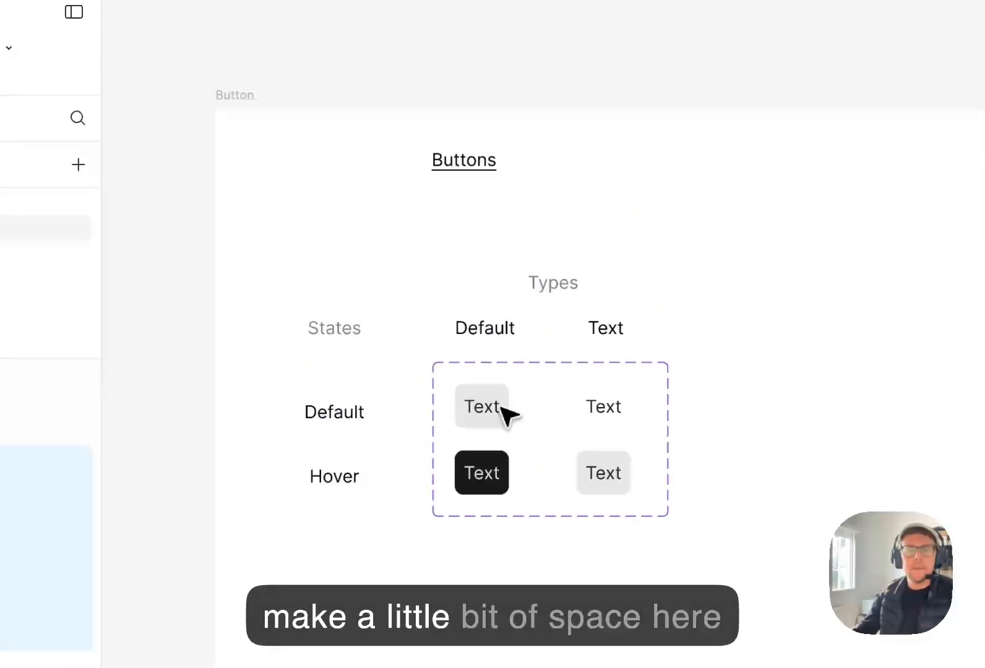
left_click(578, 203)
left_click_drag(479, 165, 480, 174)
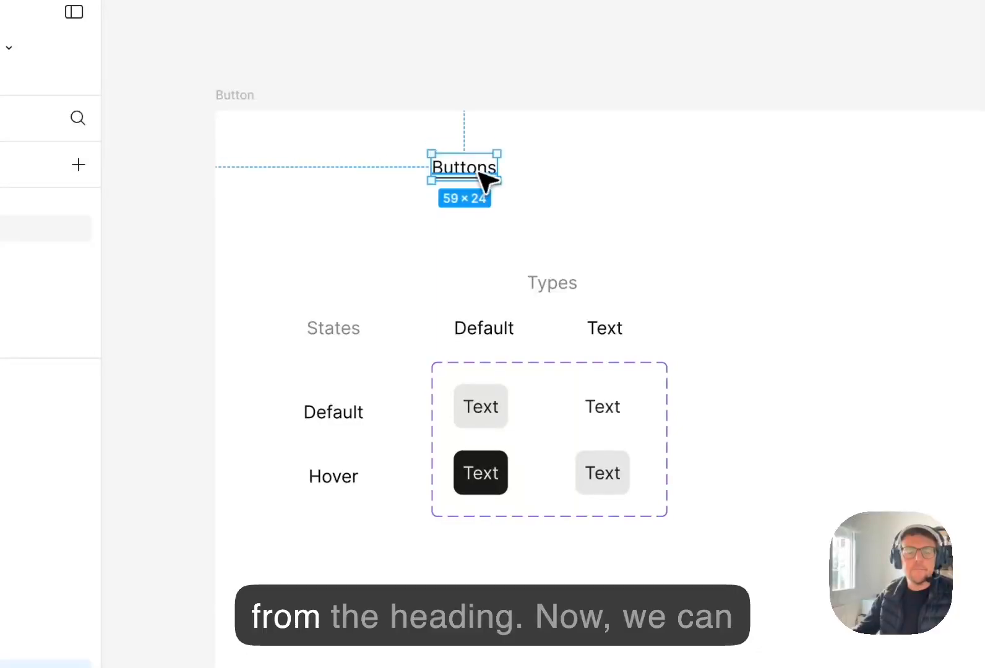
left_click(625, 217)
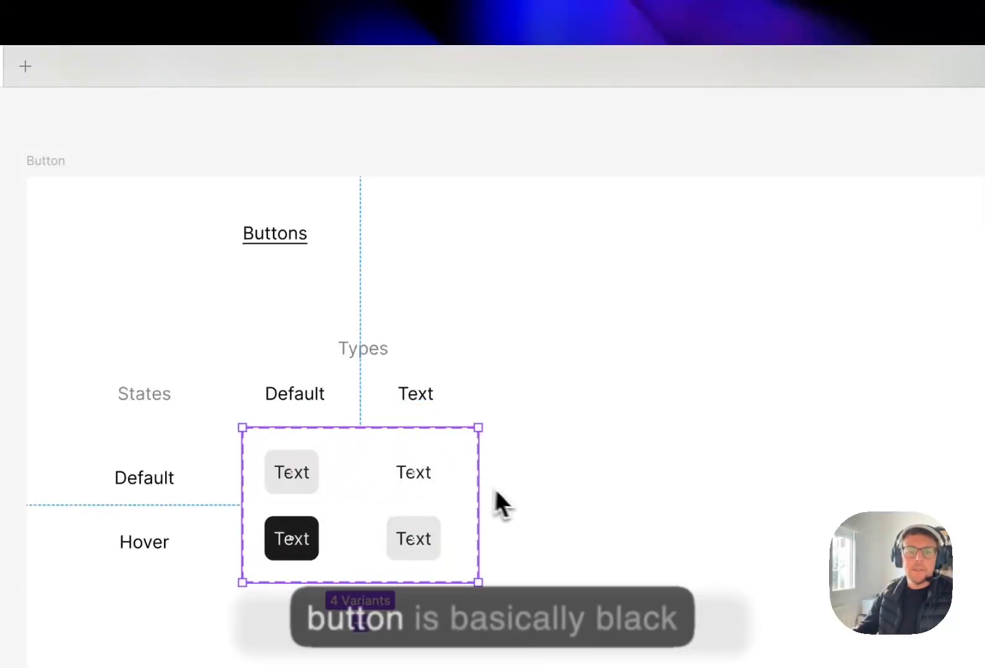
Widen the button component set to 409 and duplicate the Text column label beside it, renamed "Accent"
left_click_drag(480, 486, 693, 491)
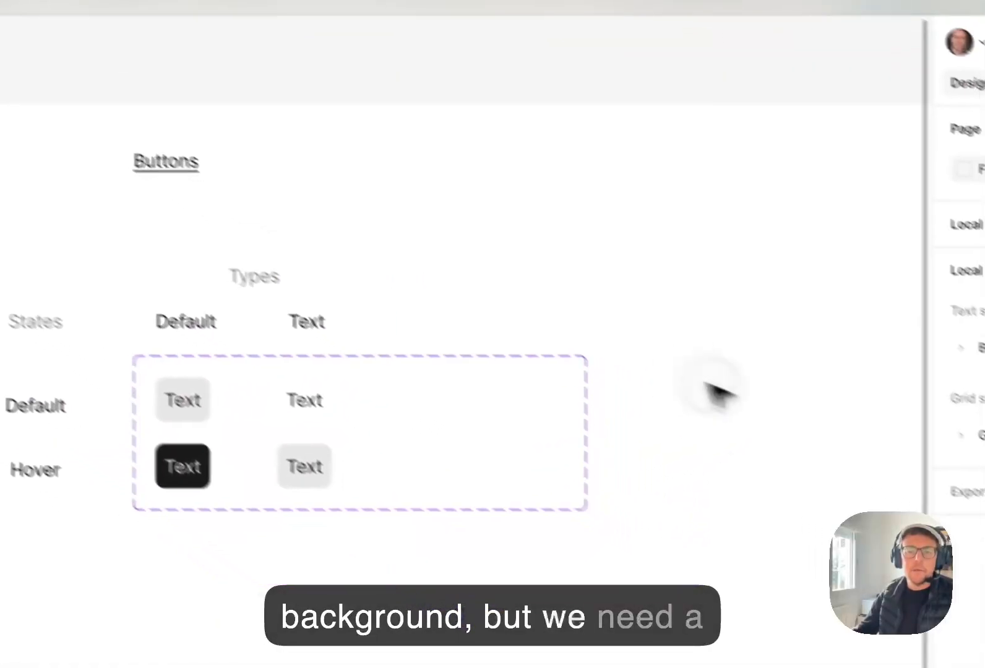
left_click_drag(427, 397, 535, 400)
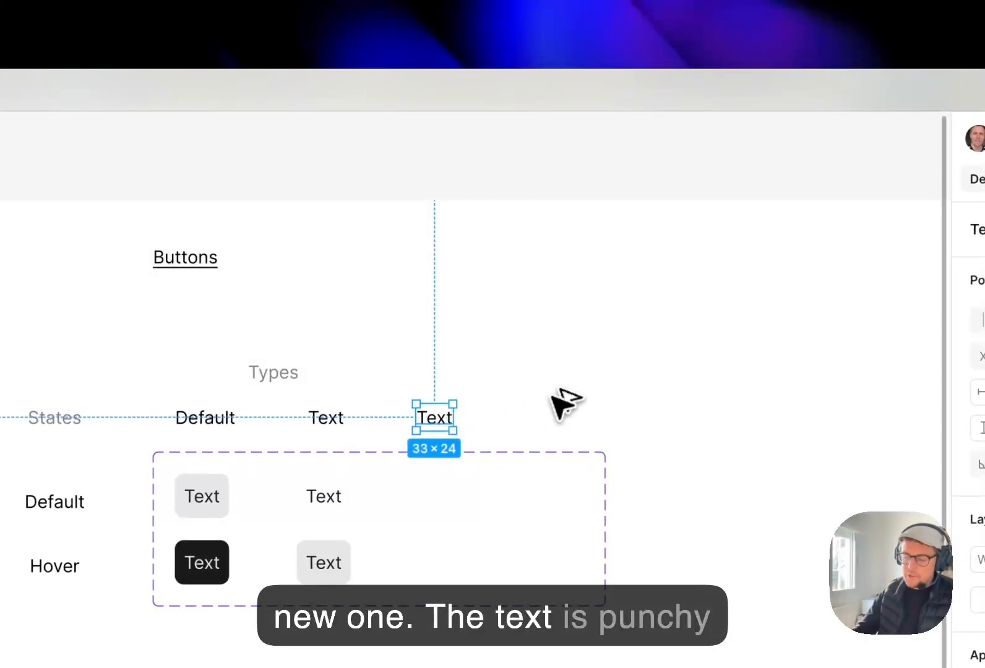
key("Return")
type("Accen")
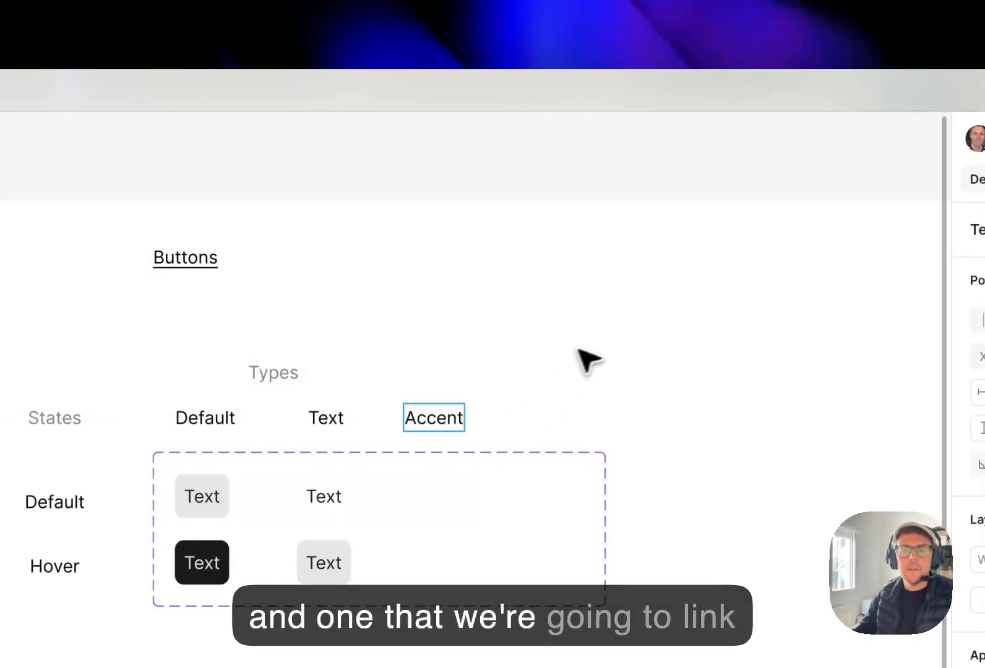
left_click_drag(446, 415, 460, 416)
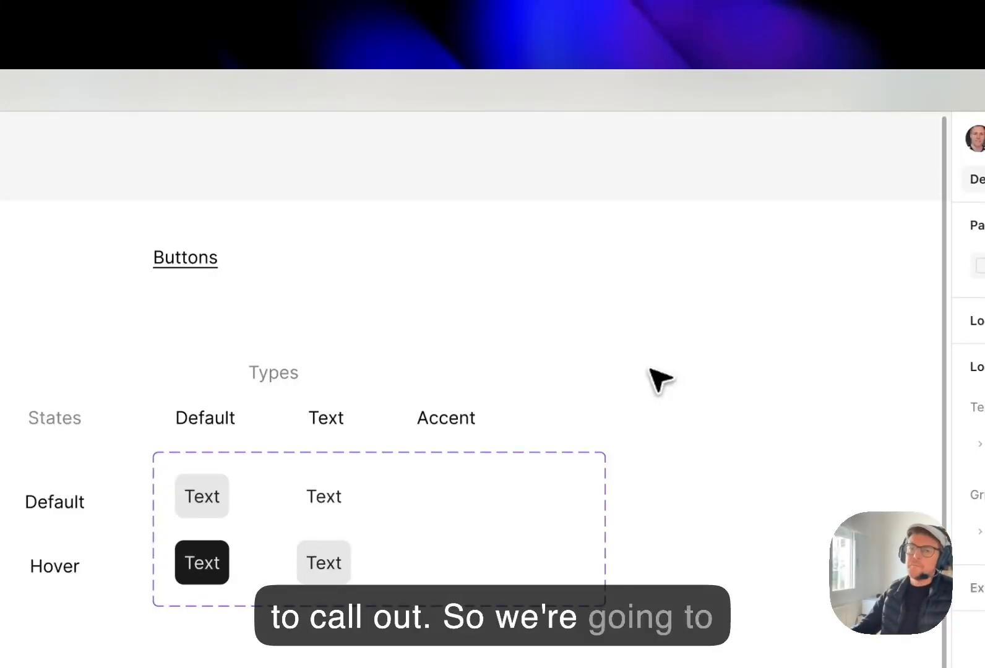
left_click(446, 418)
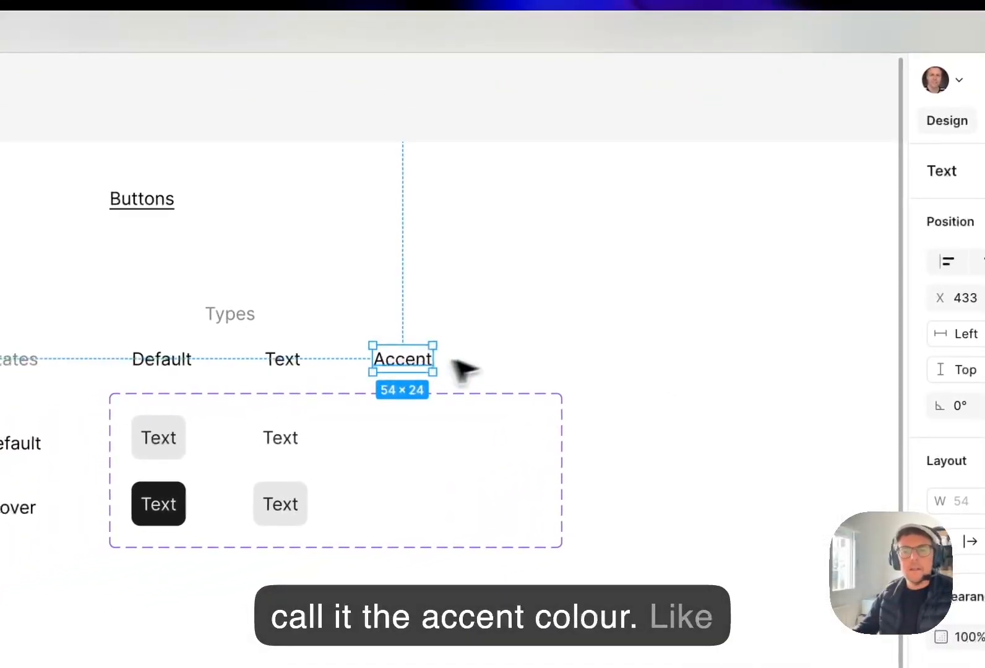
left_click(464, 370)
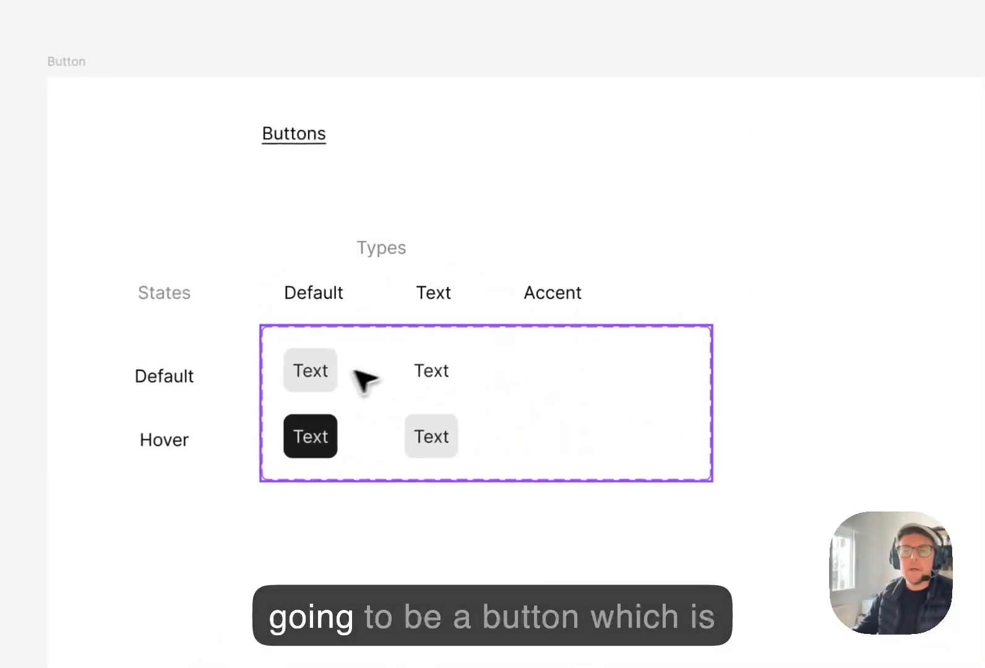
Duplicate the default button variant into the Accent column and set its background to color-accent-base
left_click(388, 287)
left_click_drag(309, 372, 563, 374)
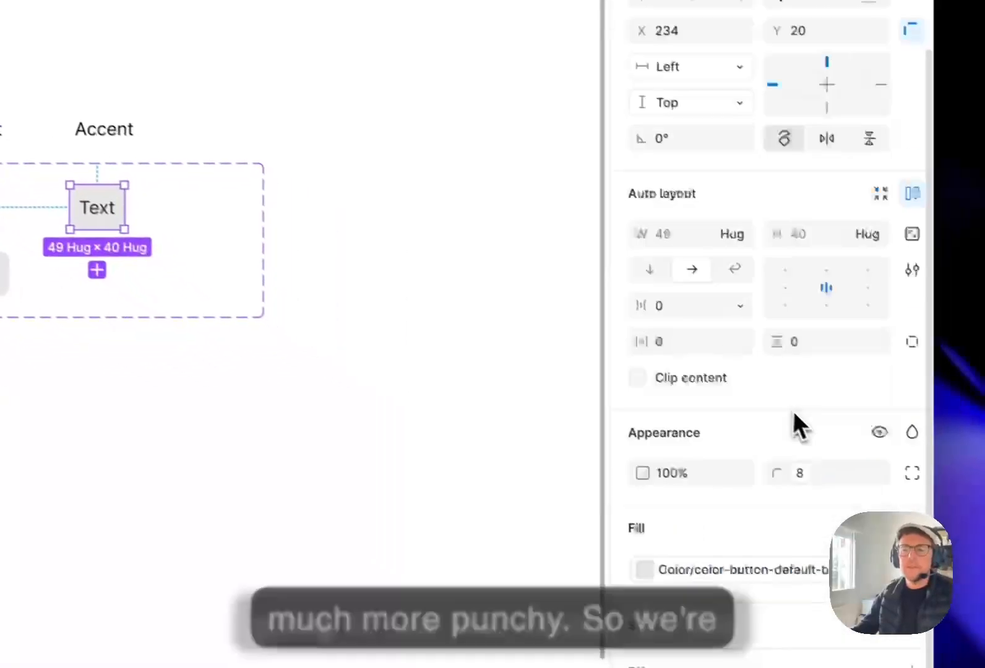
left_click(628, 651)
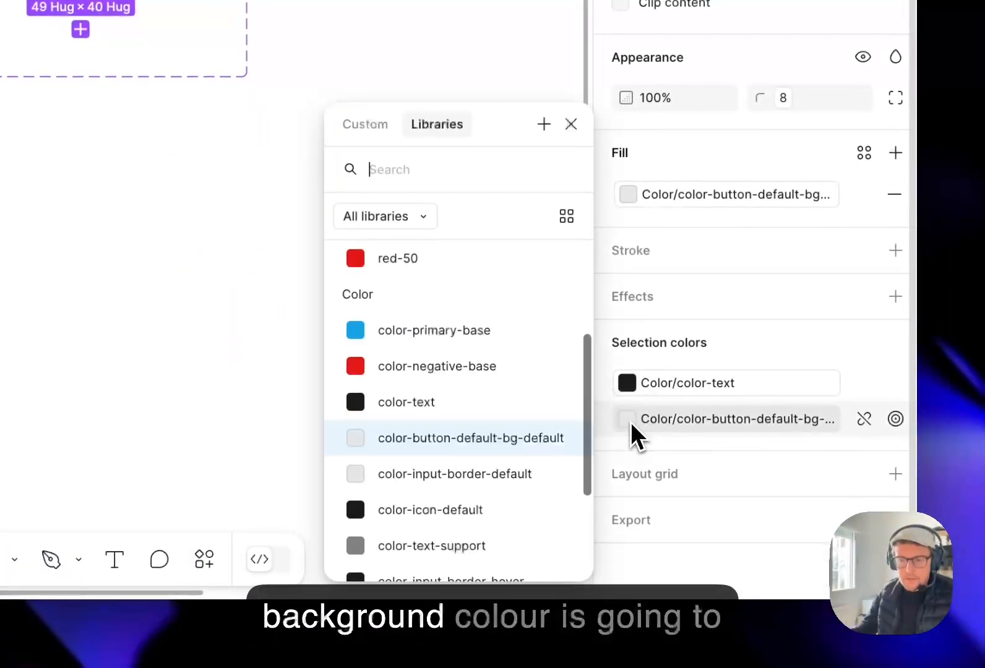
scroll(450, 390, "down", 3)
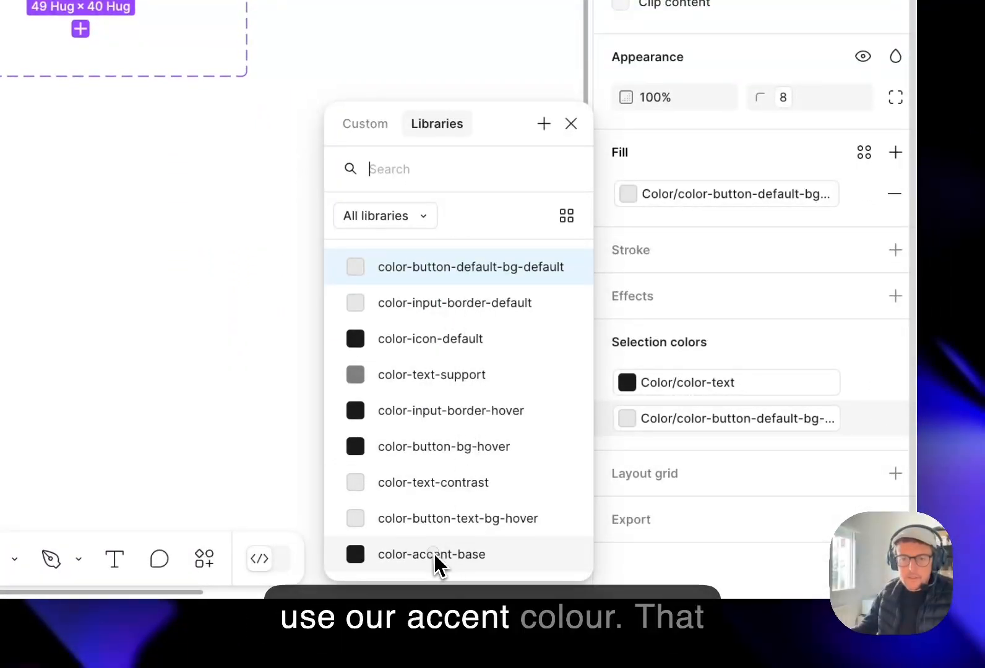
left_click(435, 557)
Set the new Accent variant's text colour to color-text-contrast
left_click(628, 383)
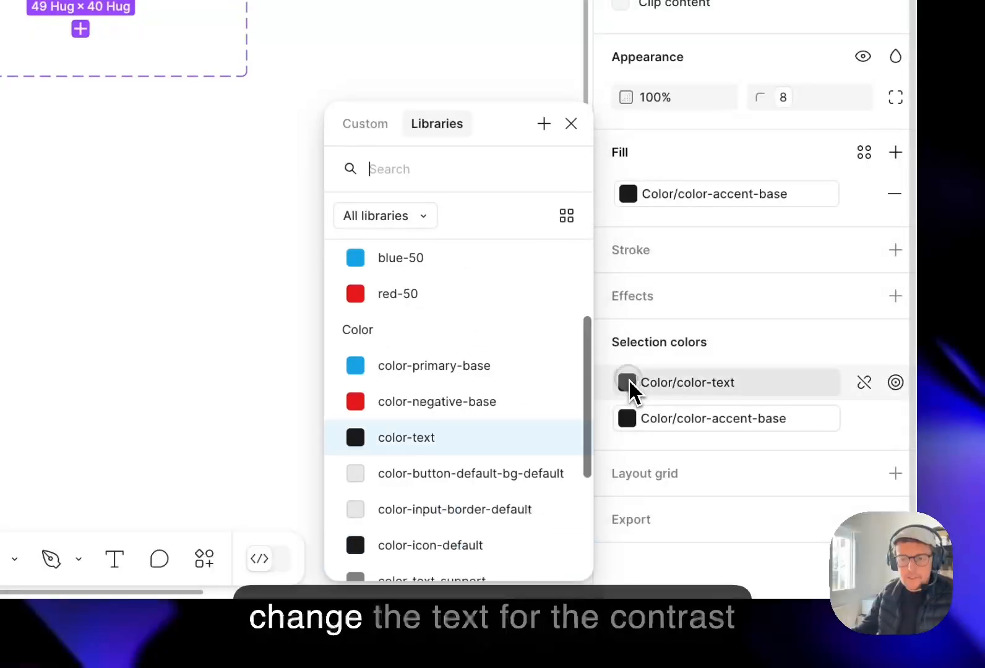
scroll(433, 446, "down", 3)
left_click(443, 483)
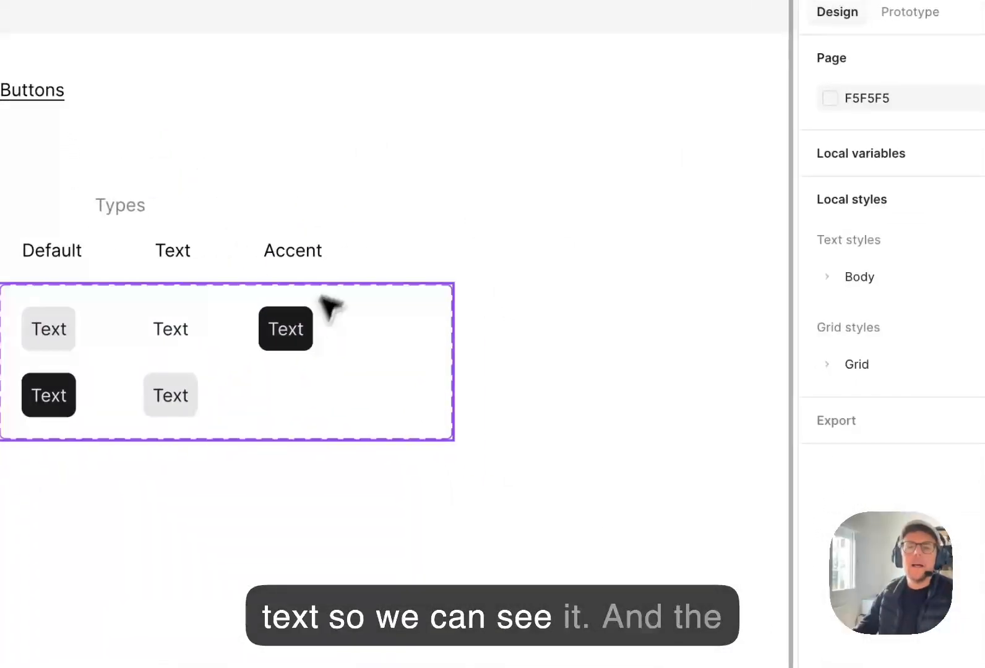
Duplicate the Accent button straight down into the Hover row, at X 234, Y 80 in the component set
left_click(289, 332)
left_click_drag(293, 335, 289, 390)
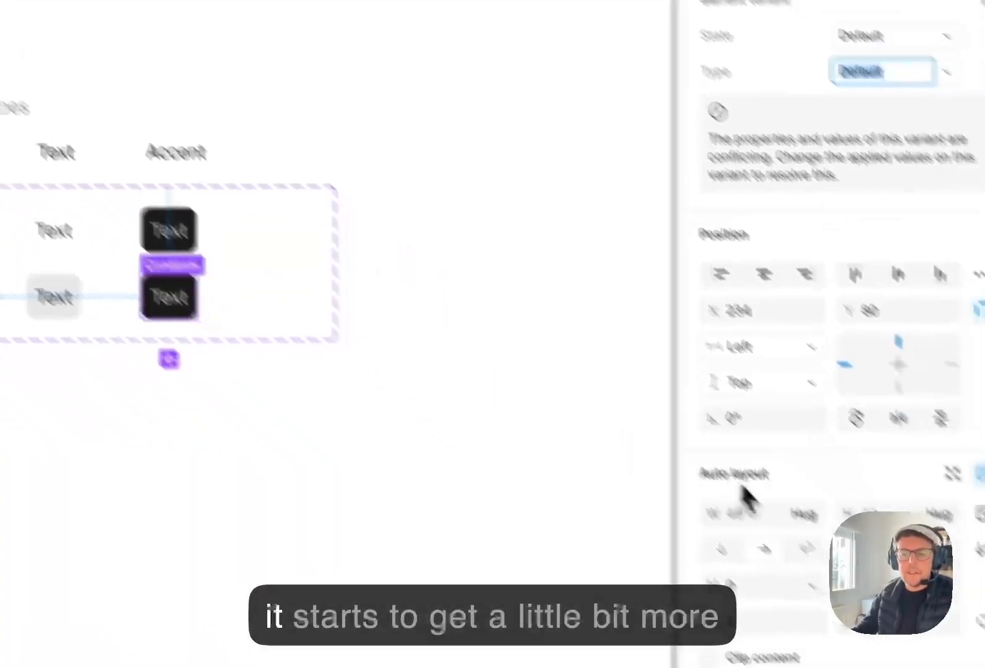
scroll(885, 470, "down", 5)
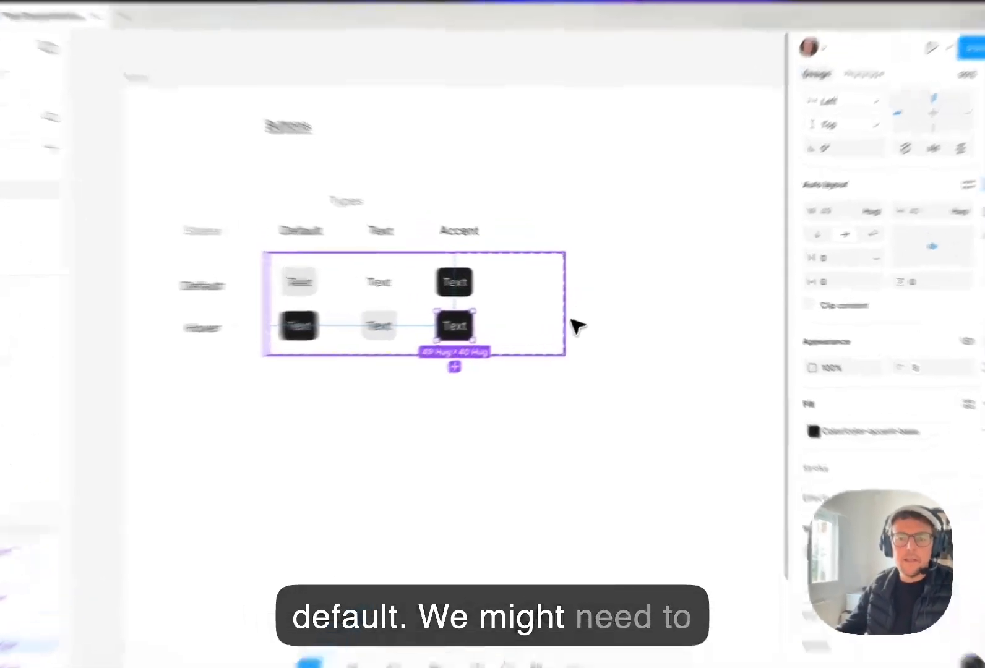
left_click(576, 334)
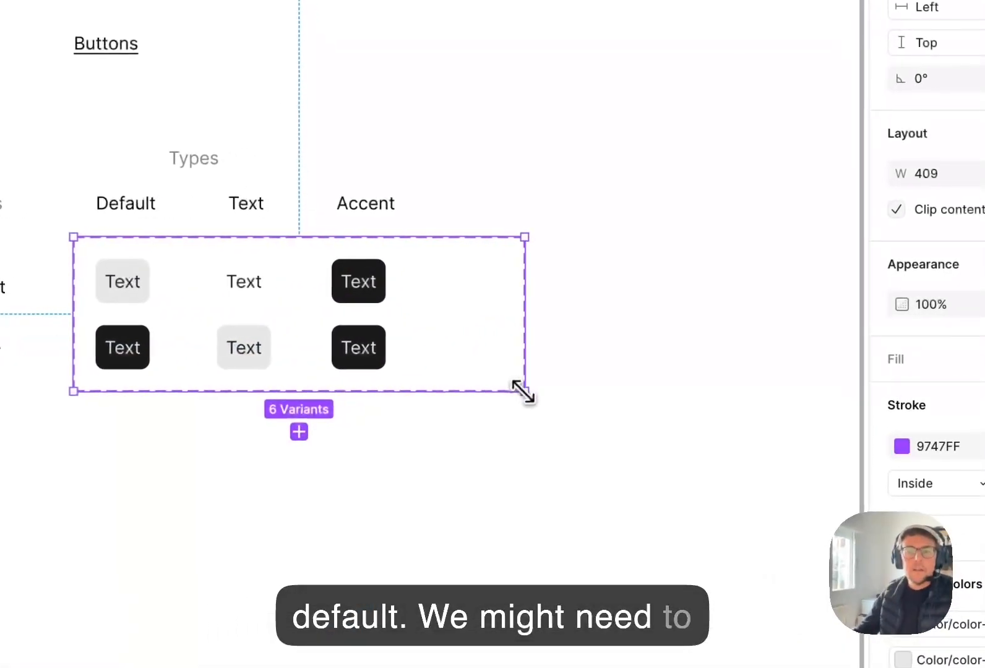
left_click(371, 357)
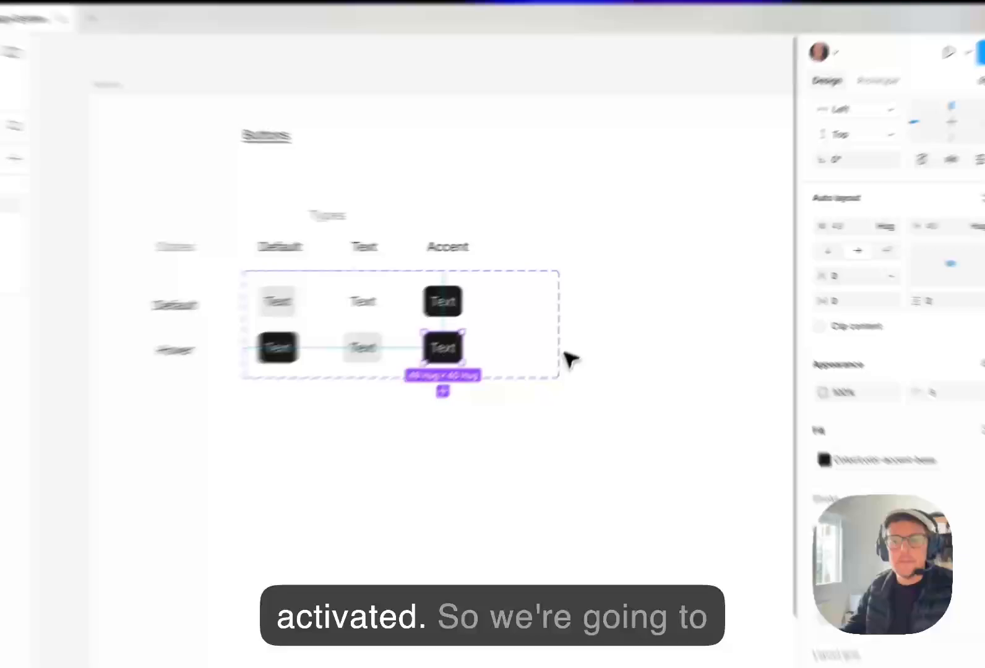
left_click(606, 320)
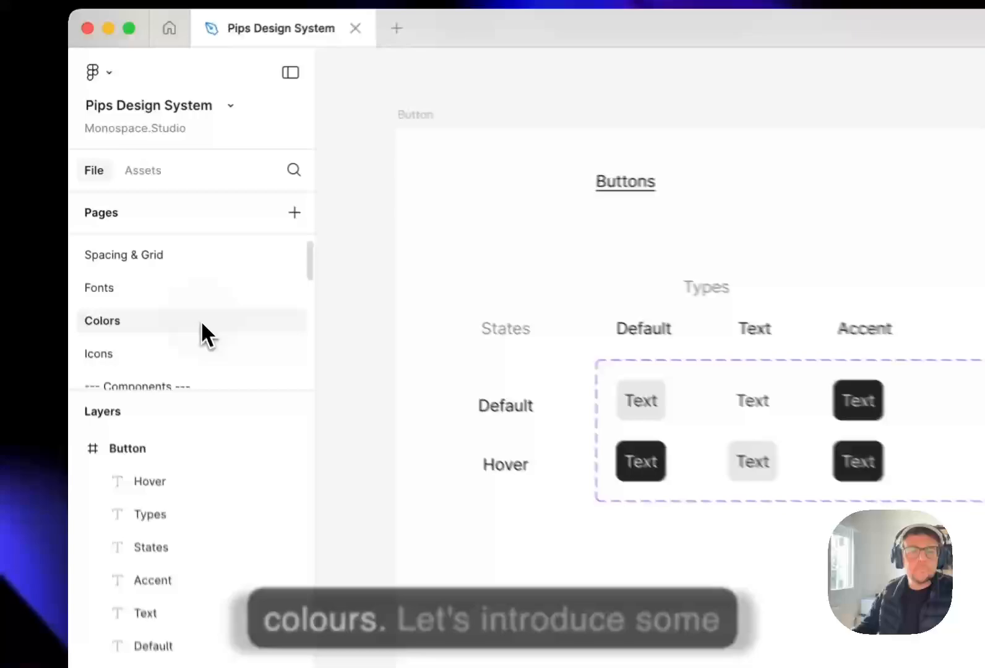
Open the Colors page and bring the named palette into view
left_click(144, 243)
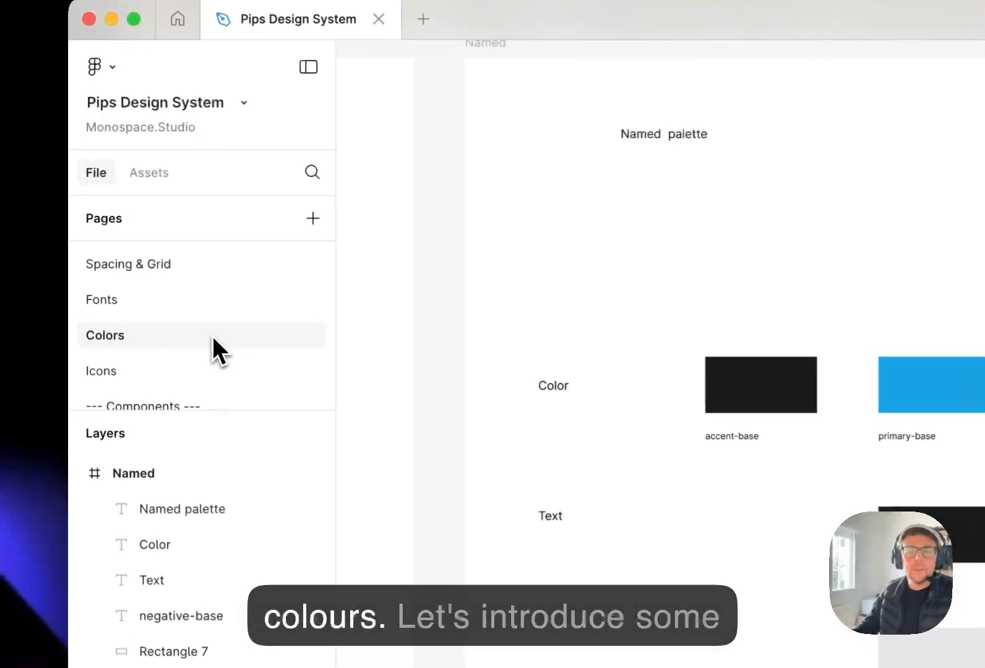
scroll(592, 445, "down", 2)
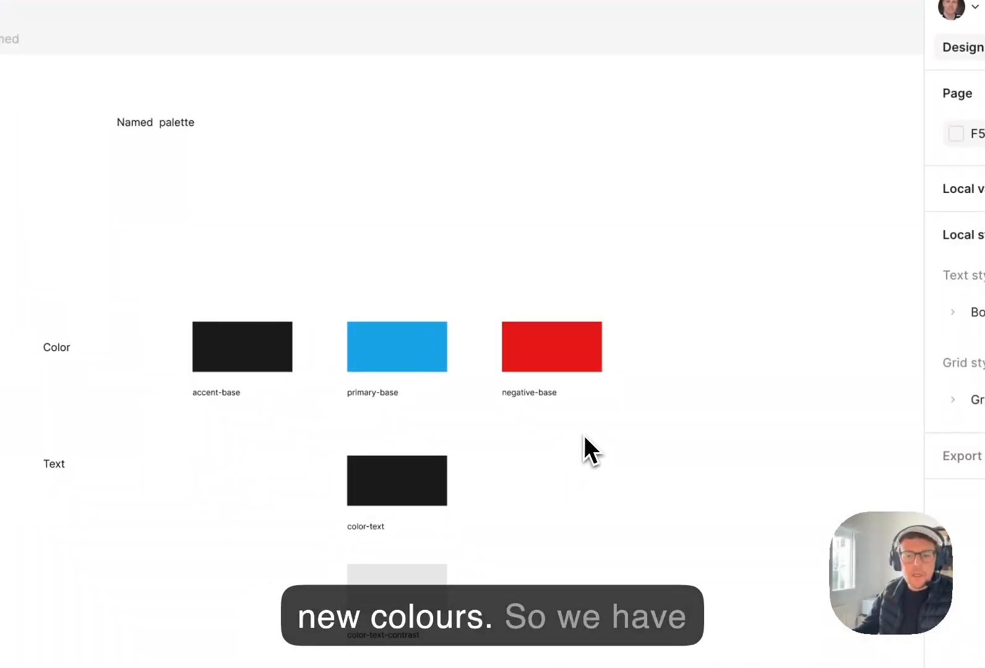
Move the accent-base, primary-base and negative-base labels together up closer beneath their colour swatches
left_click_drag(611, 462, 566, 464)
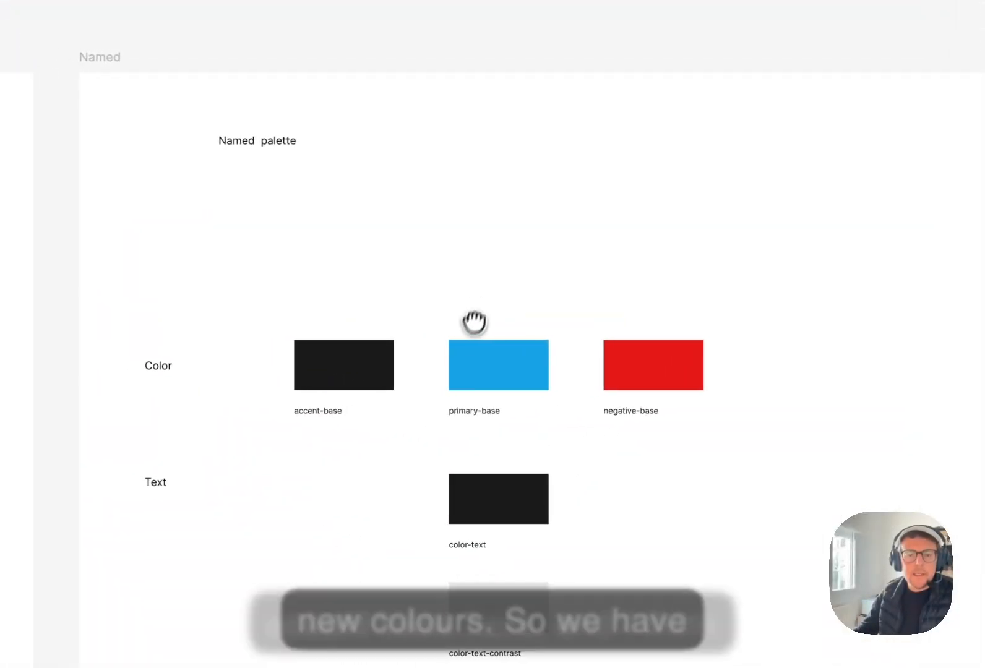
left_click_drag(472, 323, 508, 281)
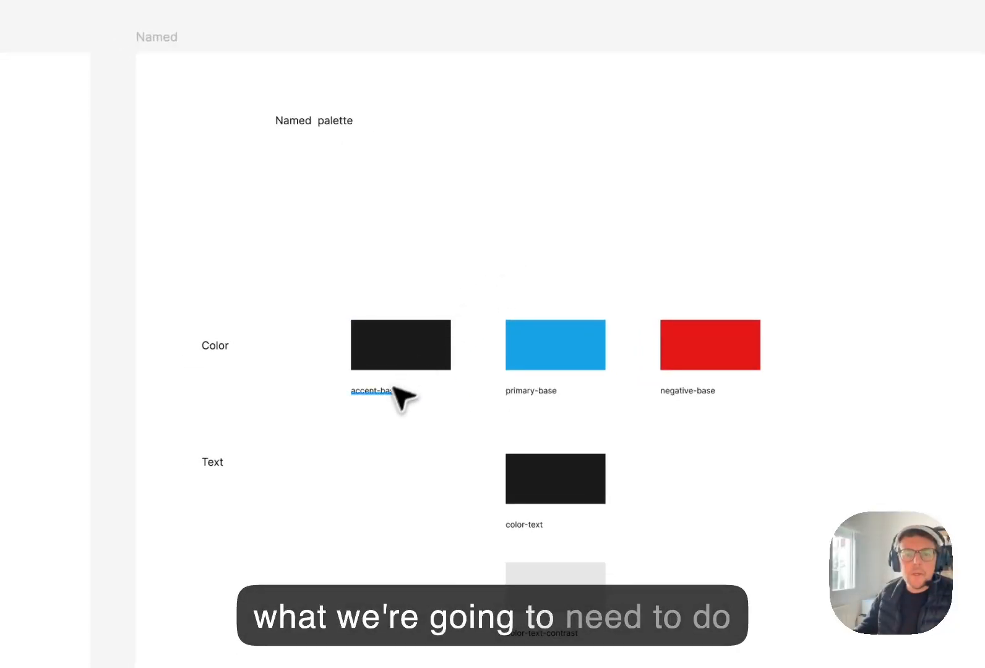
left_click(372, 393)
left_click(530, 392, "shift")
left_click(688, 392, "shift")
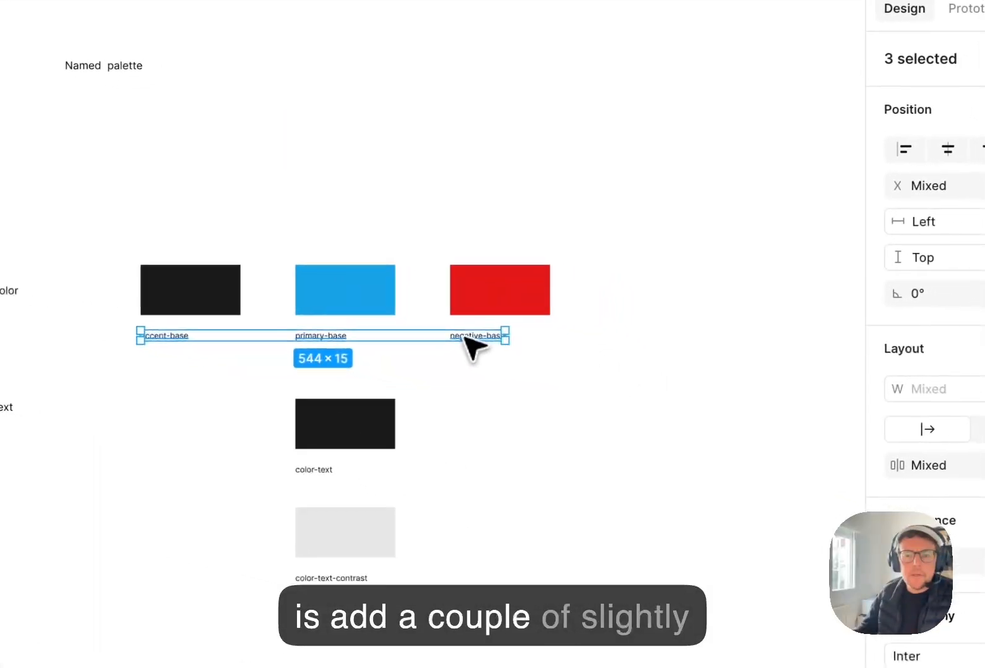
left_click_drag(674, 390, 682, 390)
left_click_drag(464, 332, 458, 329)
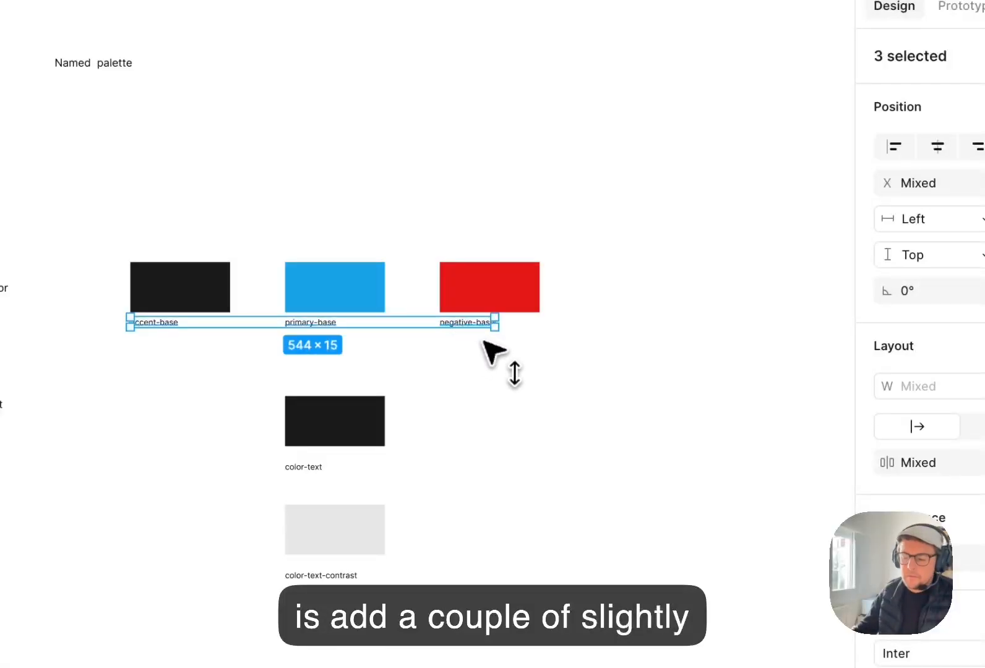
key("Down")
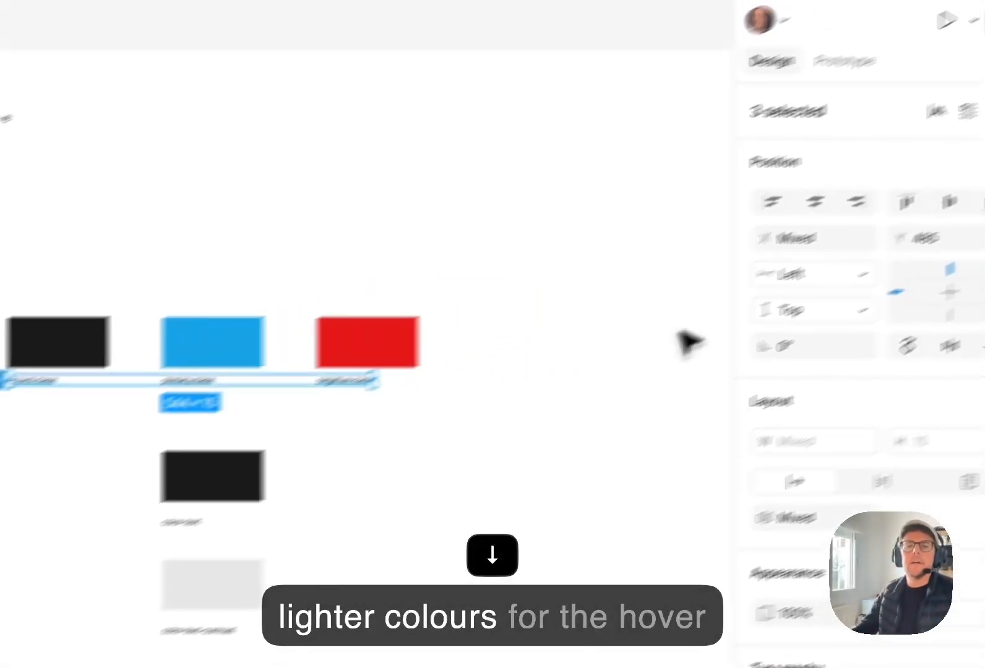
left_click(801, 275)
Duplicate the accent-base swatch and its label directly above the original and rename the copy's label accent-hover
left_click_drag(474, 179, 590, 165)
scroll(244, 211, "up", 1)
scroll(362, 336, "up", 2)
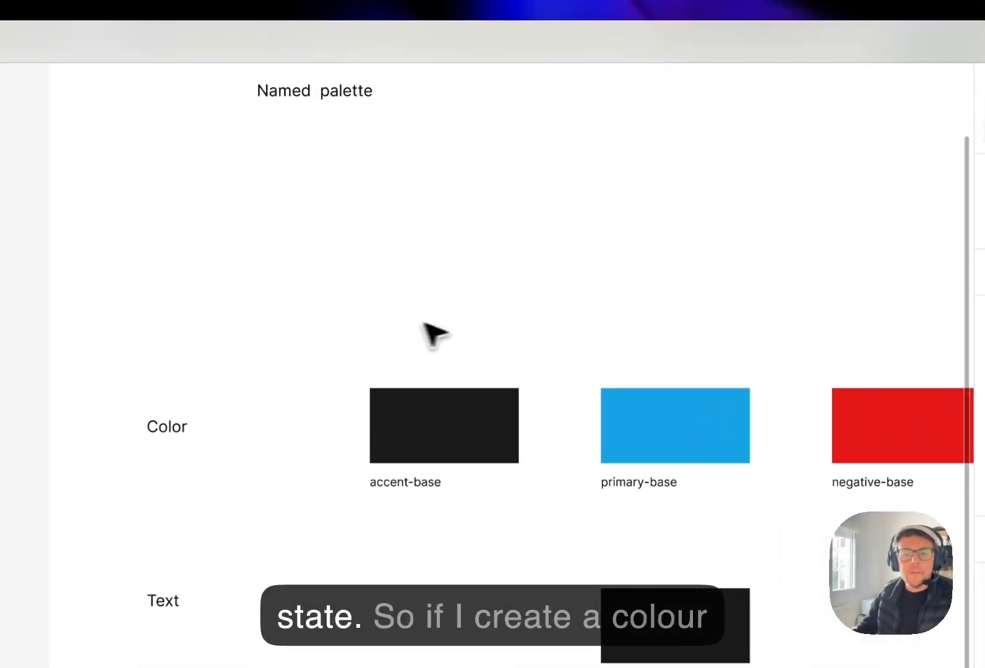
left_click_drag(419, 435, 429, 328)
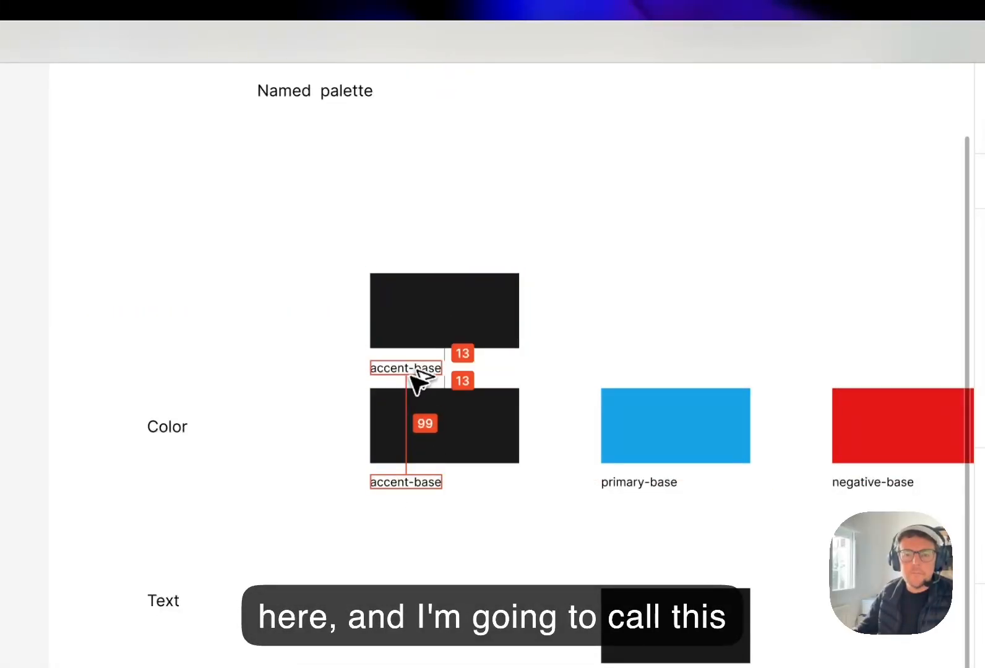
left_click(410, 370)
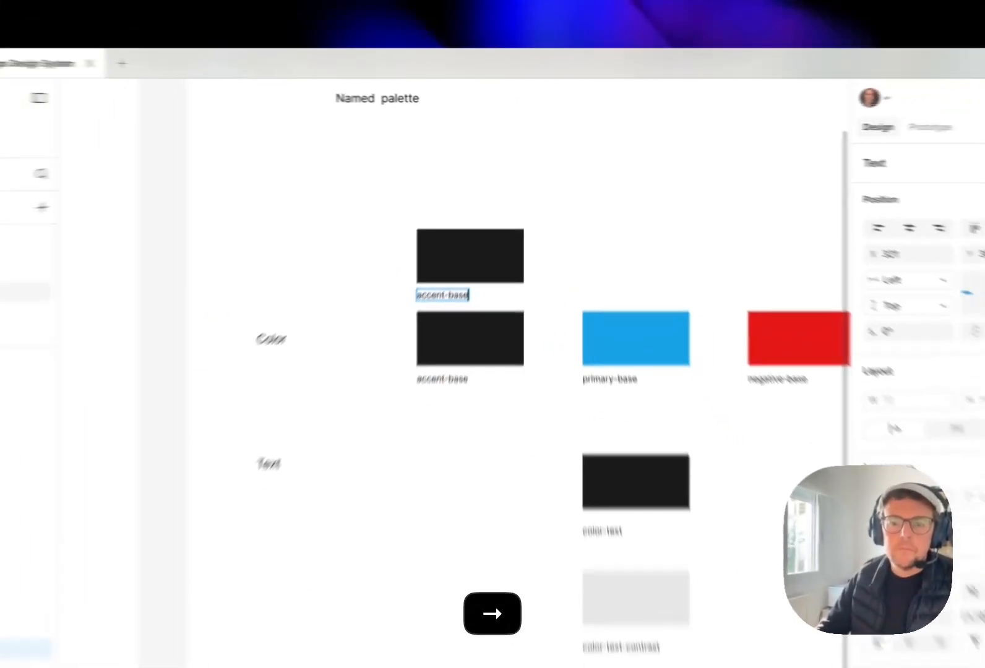
type("accent-hover")
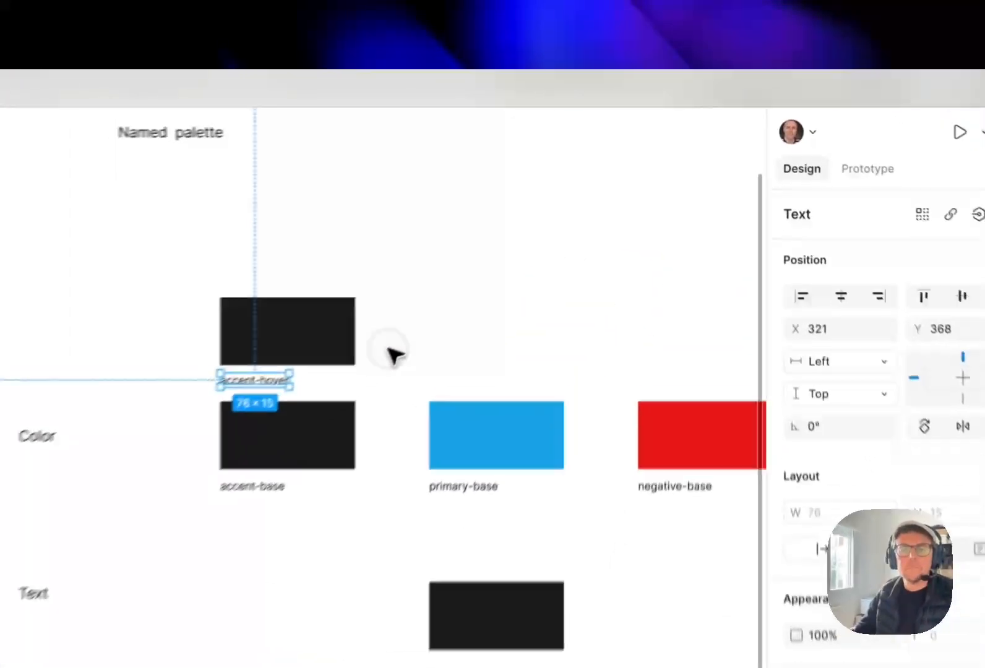
left_click(554, 218)
Set the fill of the accent-hover swatch to the gray-50 palette variable
left_click(522, 225)
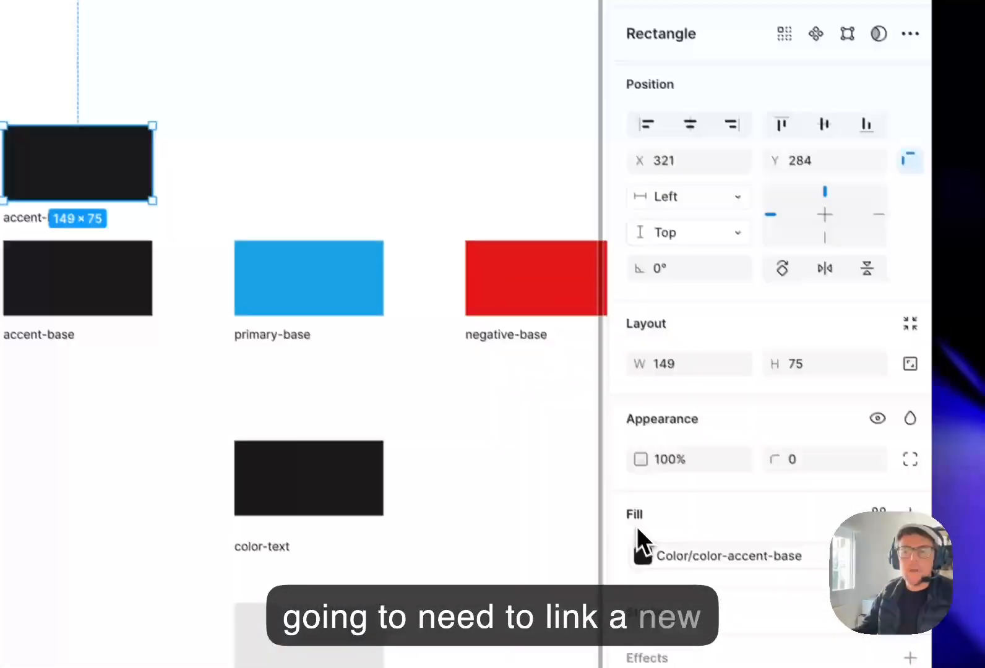
left_click(642, 556)
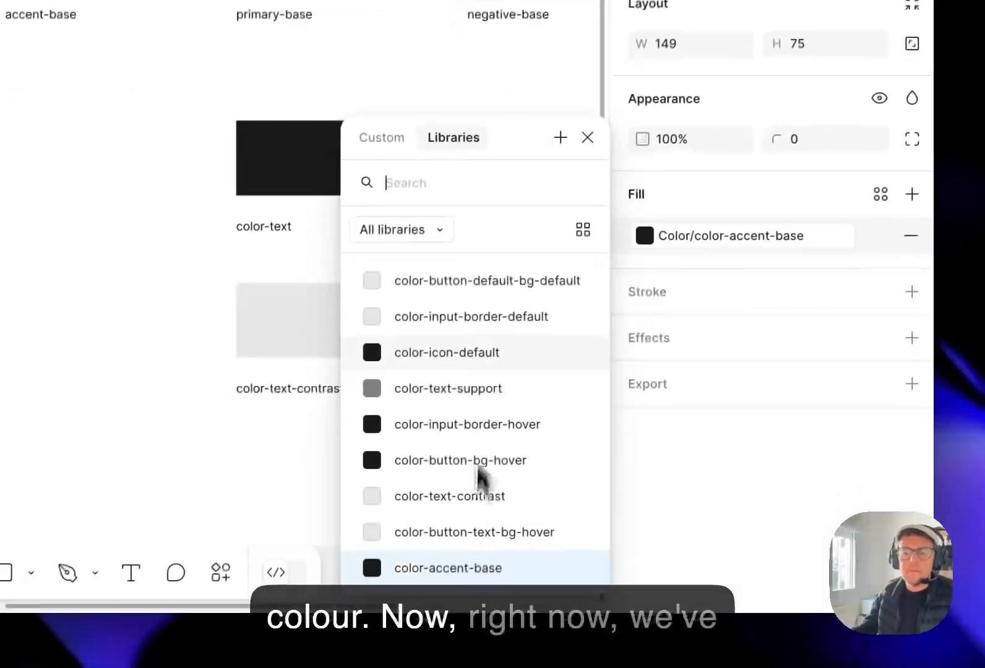
scroll(504, 310, "up", 1)
scroll(514, 474, "down", 1)
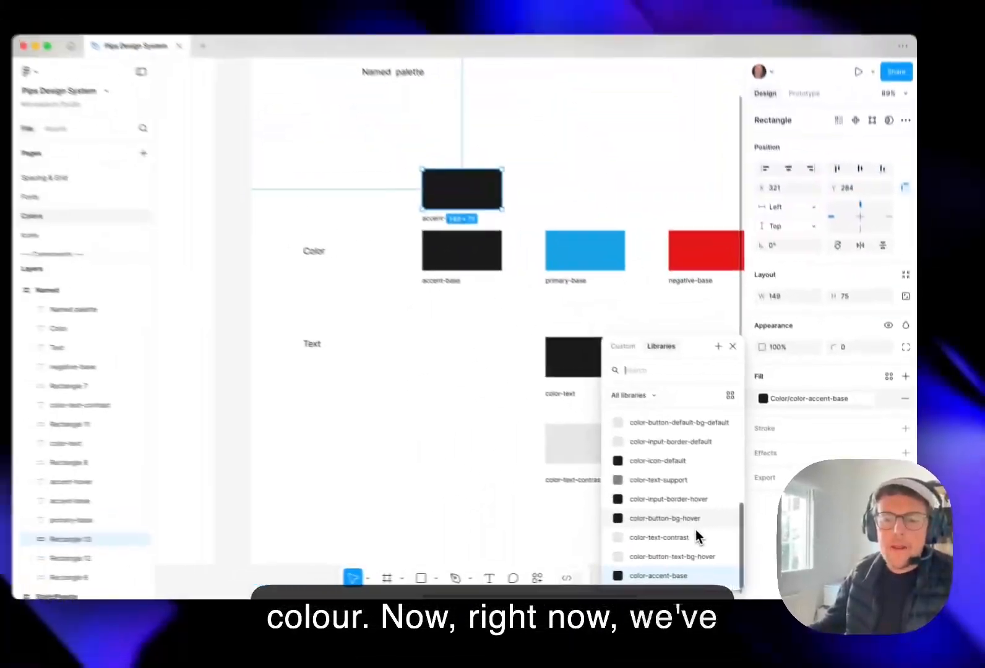
scroll(696, 530, "up", 10)
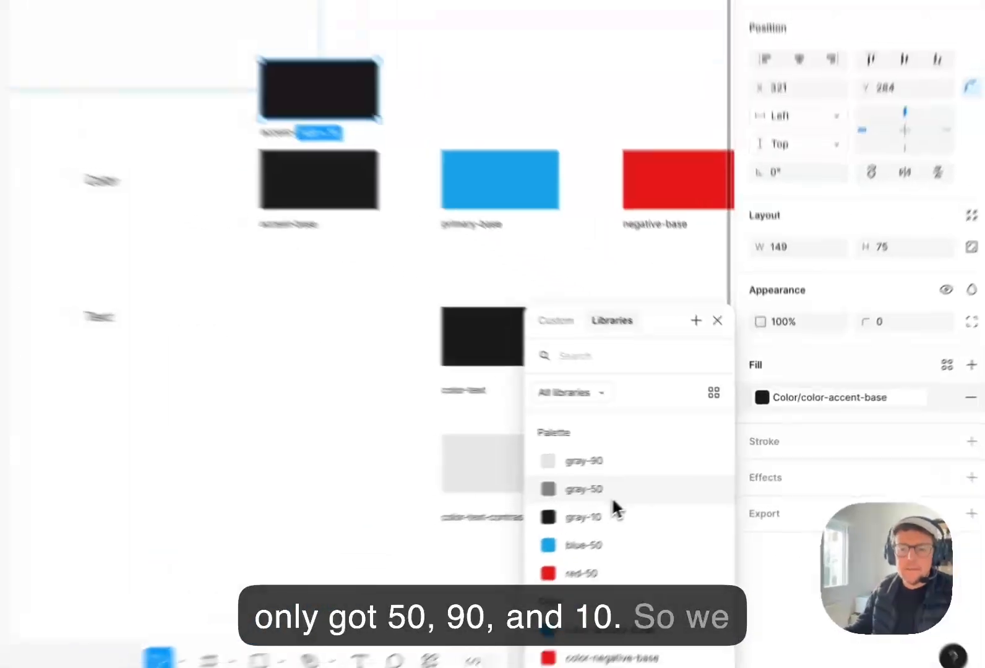
left_click(674, 470)
left_click(564, 219)
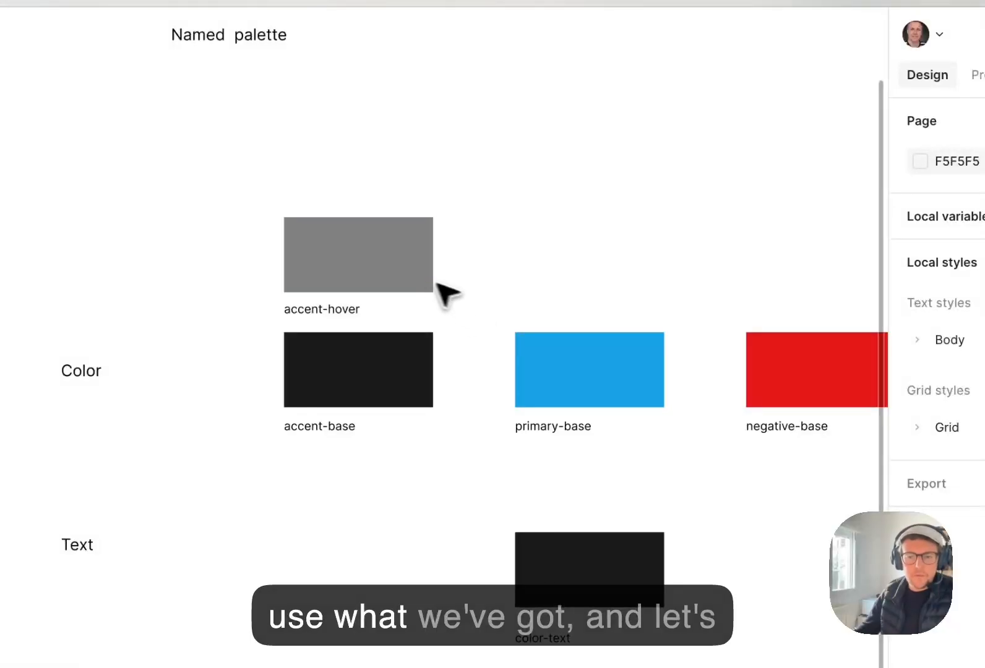
left_click(405, 286)
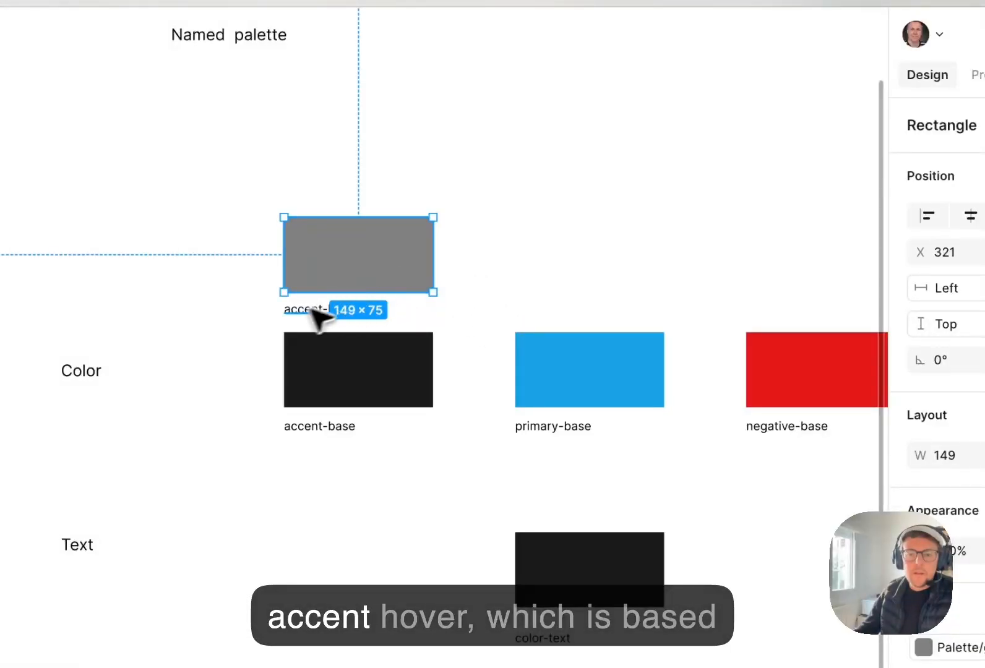
key("Escape")
left_click(374, 291)
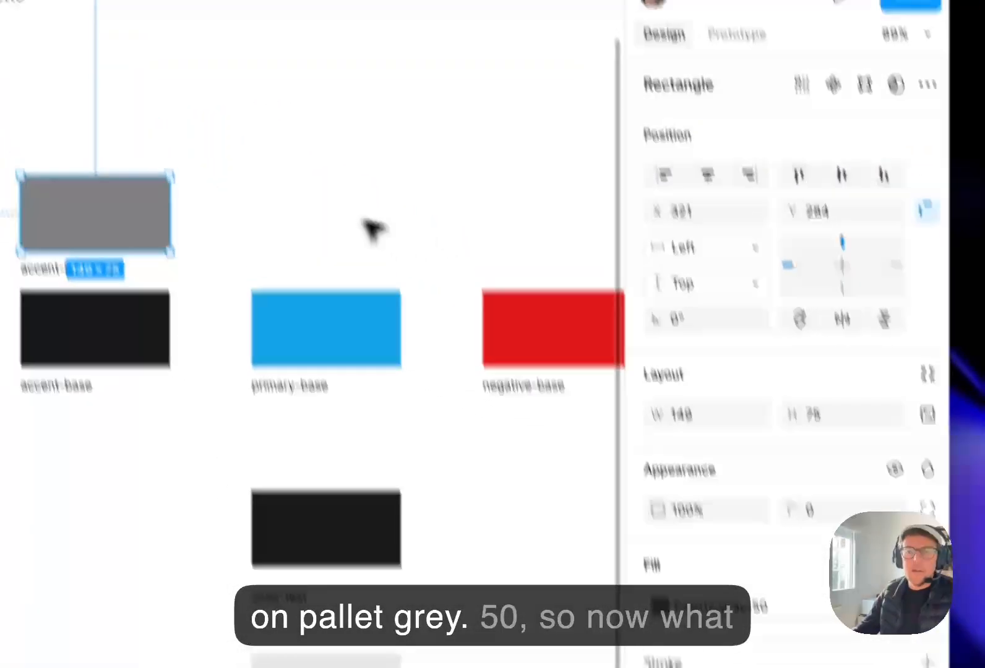
left_click(260, 115)
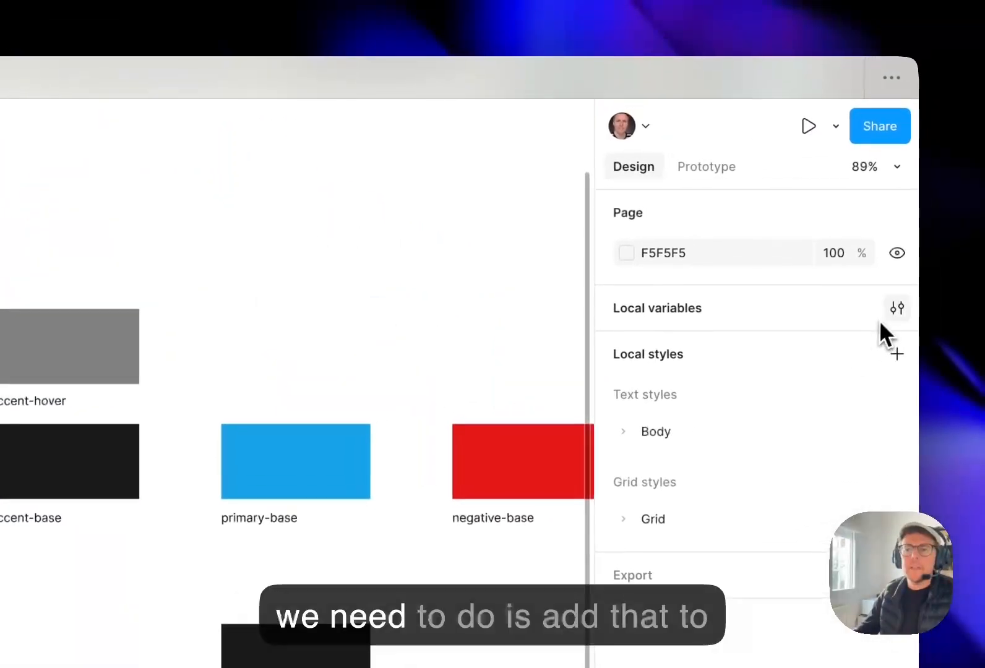
Create a new colour variable named color-accent-hover in the Color group of the local variables
left_click(911, 304)
left_click(309, 343)
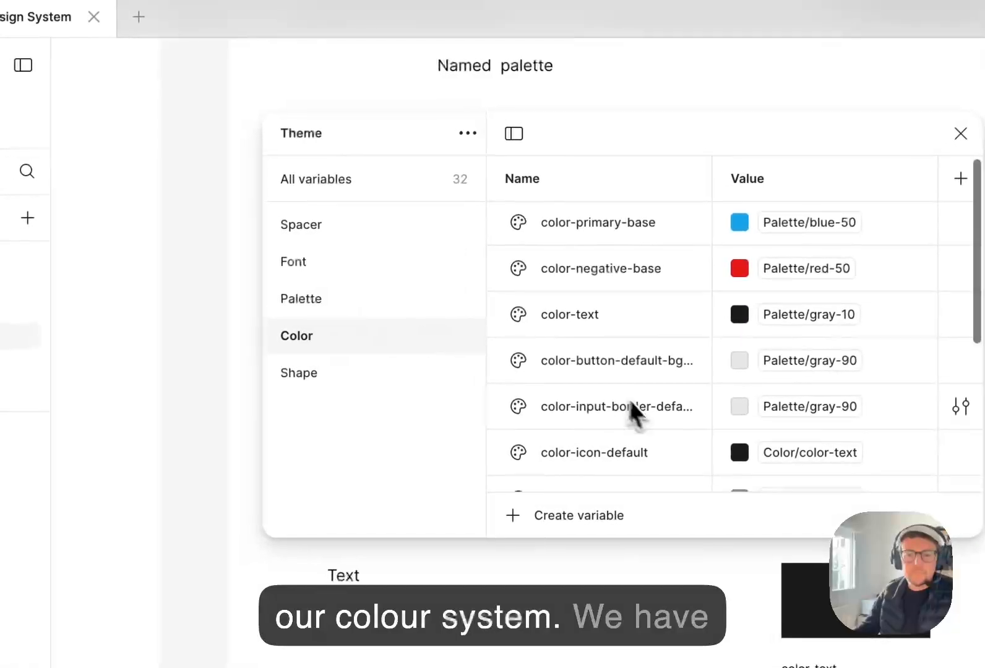
scroll(619, 416, "down", 5)
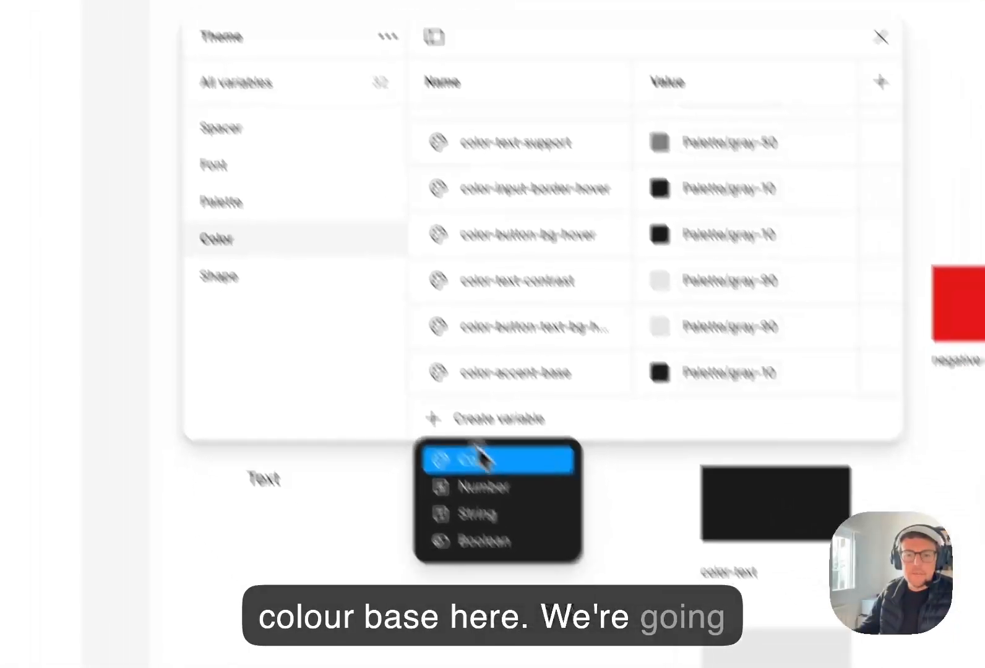
left_click(557, 557)
type("colo")
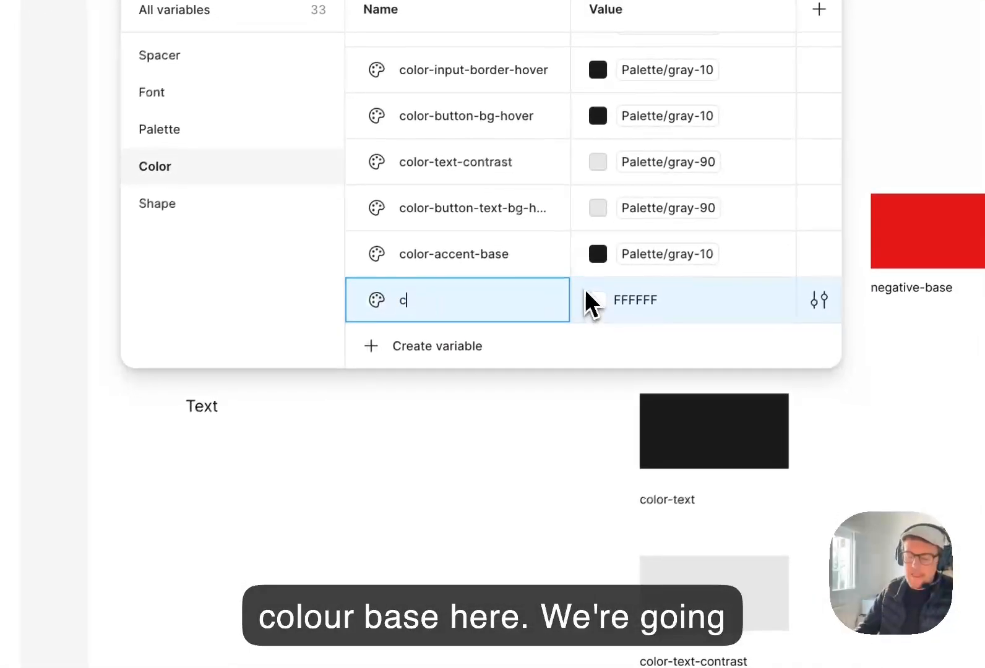
type("r-accent")
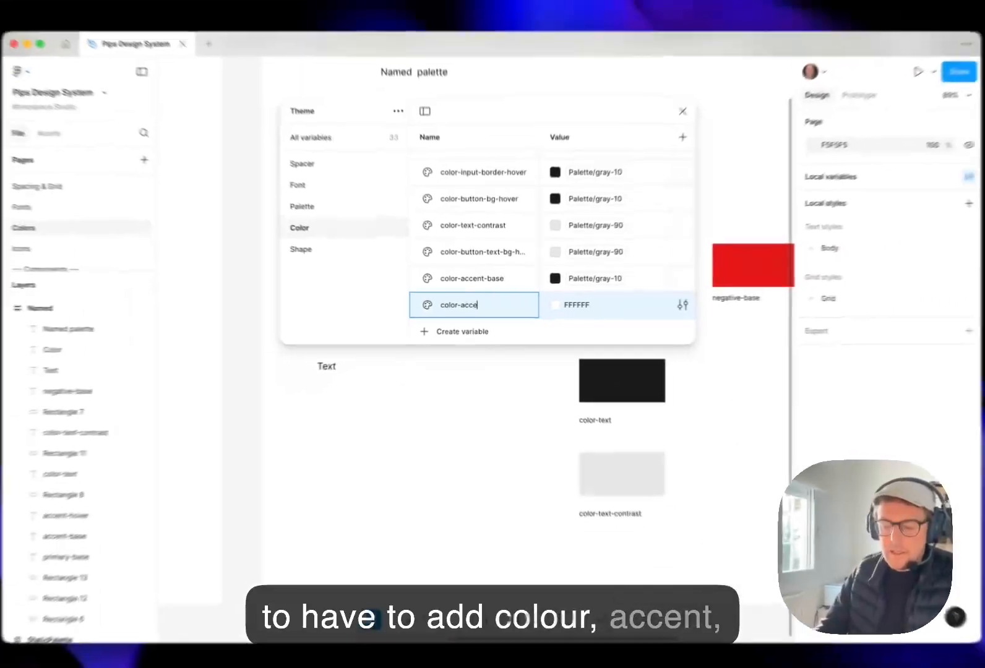
type("-hover")
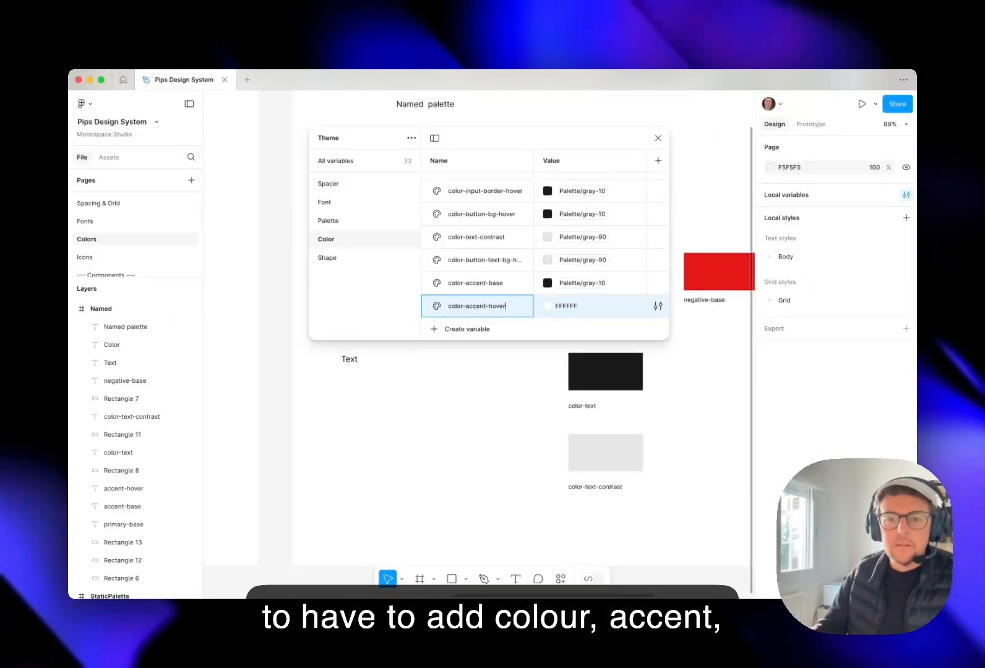
Link the color-accent-hover variable's value to Palette/gray-50 and close the variables window
left_click(547, 306)
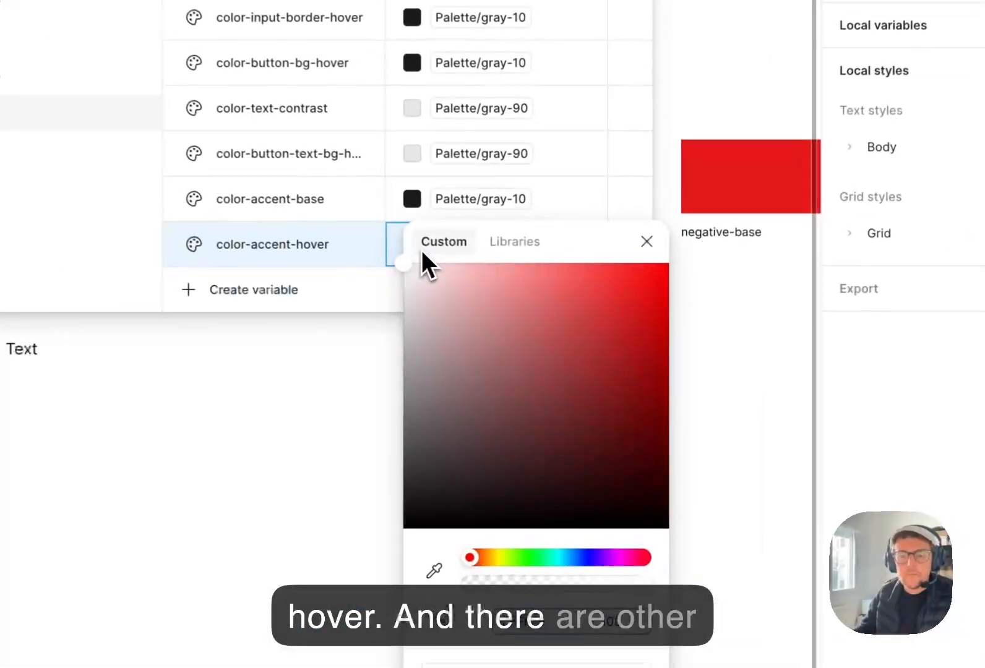
left_click(598, 305)
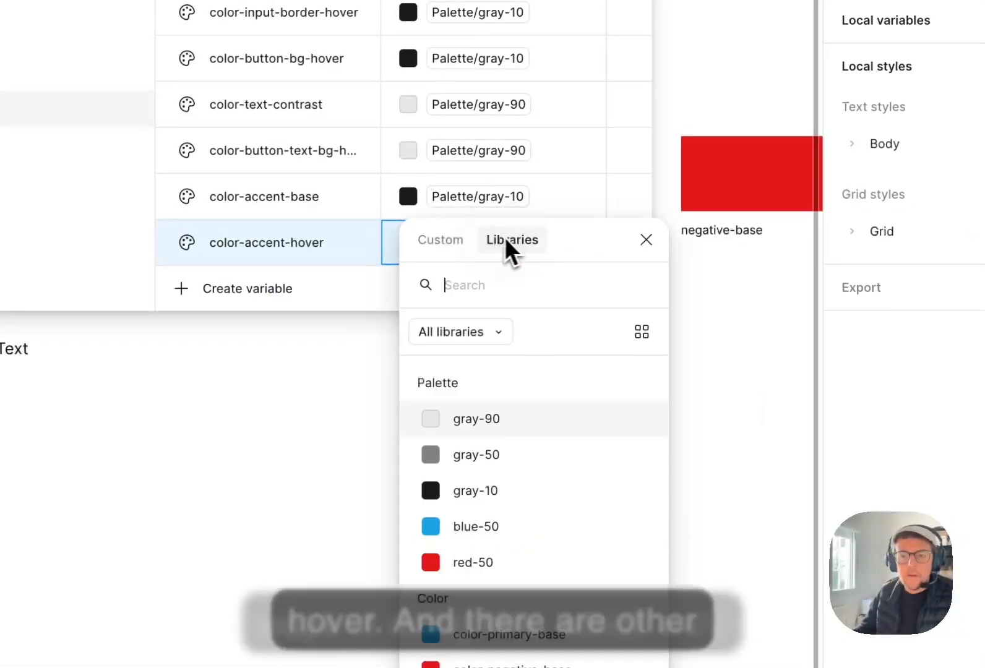
left_click(554, 456)
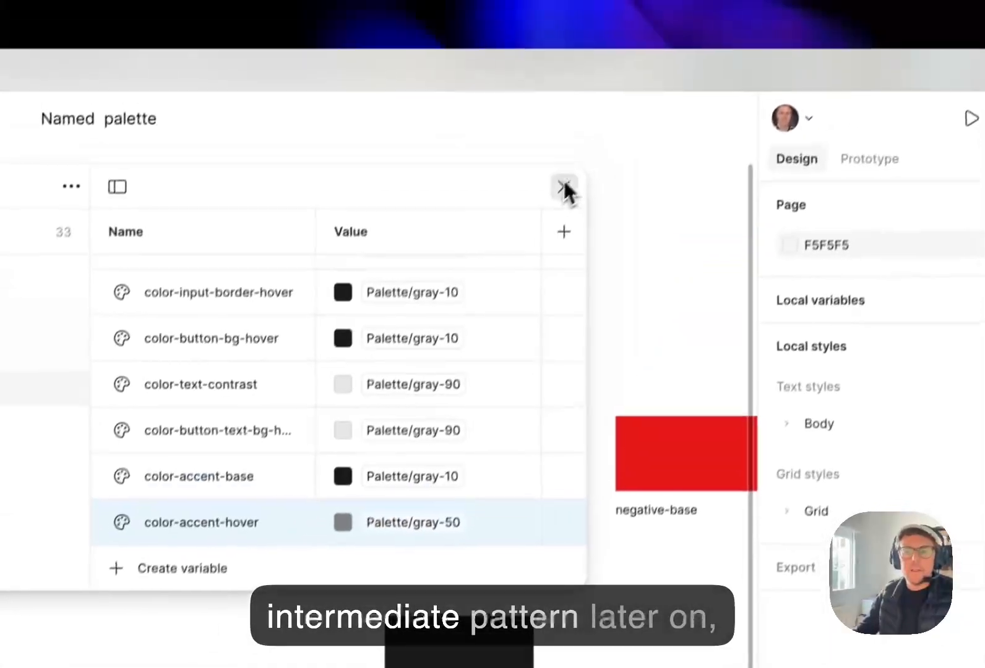
left_click(564, 188)
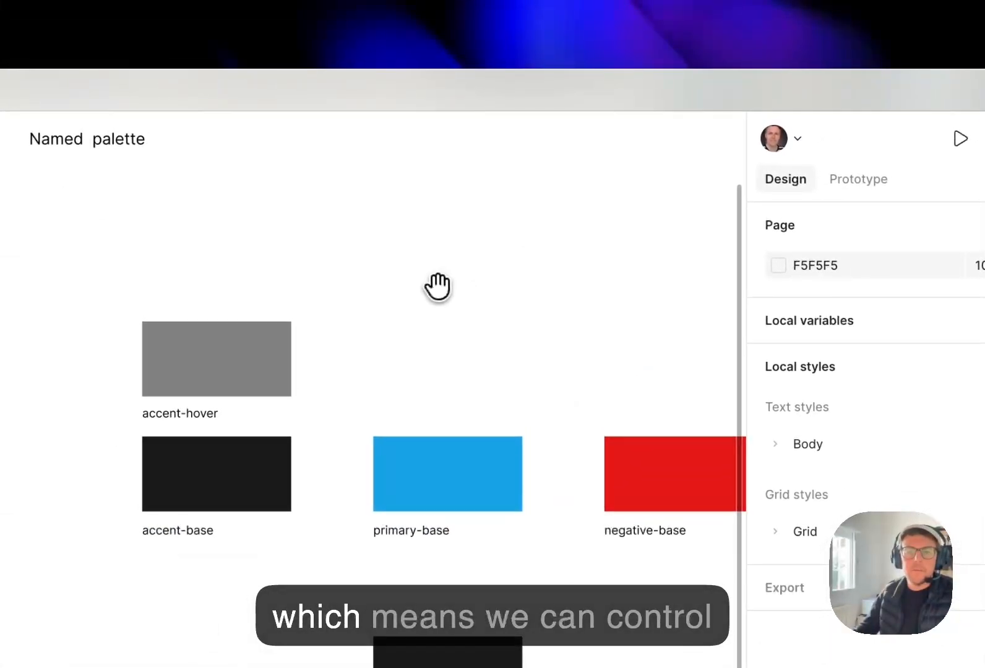
Nudge the accent-hover swatch and its label up to leave more space above the accent-base swatch
left_click_drag(449, 266, 441, 303)
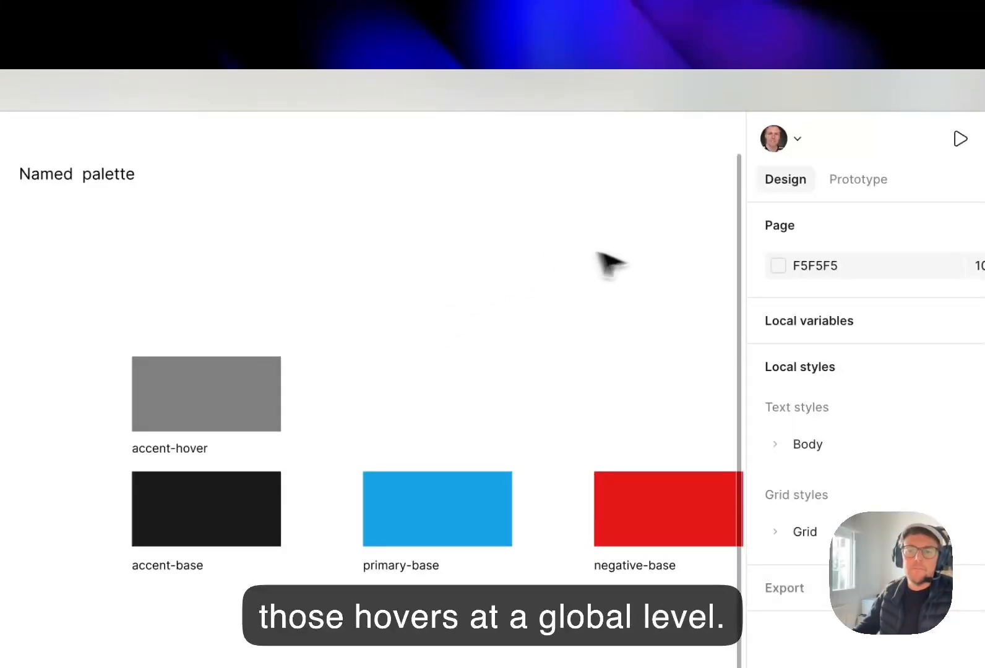
left_click_drag(343, 320, 158, 456)
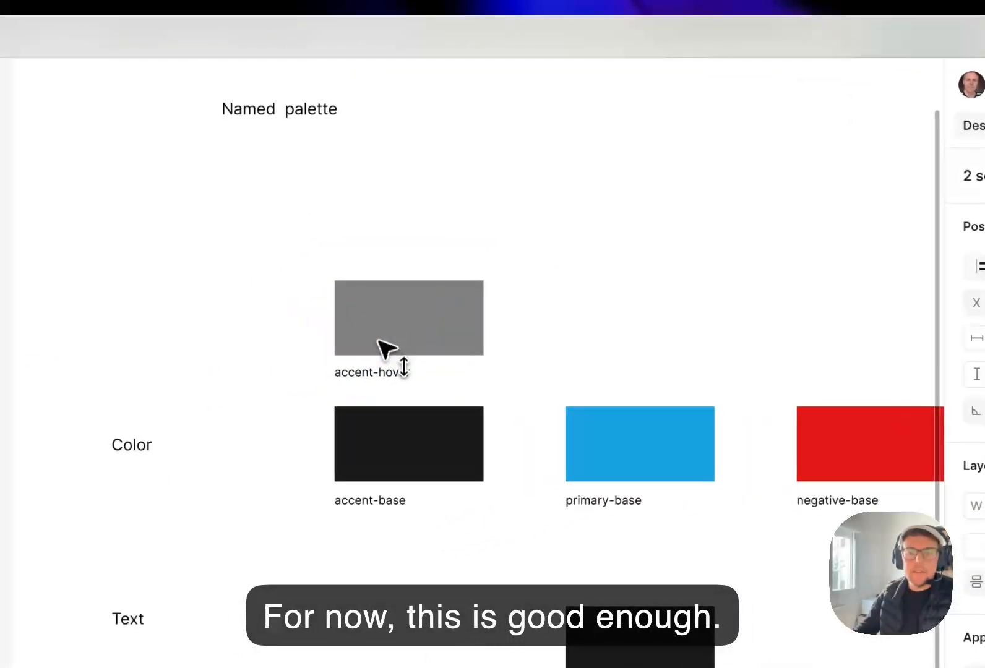
key("Up")
key("Up")
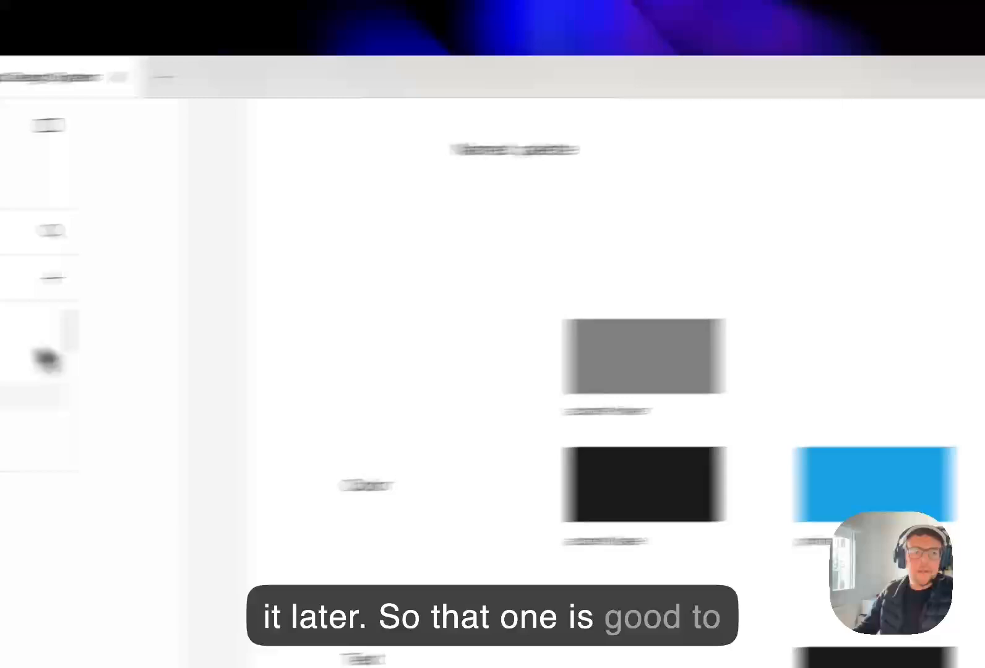
On the Button page, set the fill of the Accent button in the Hover row to color-accent-hover
scroll(192, 390, "down", 5)
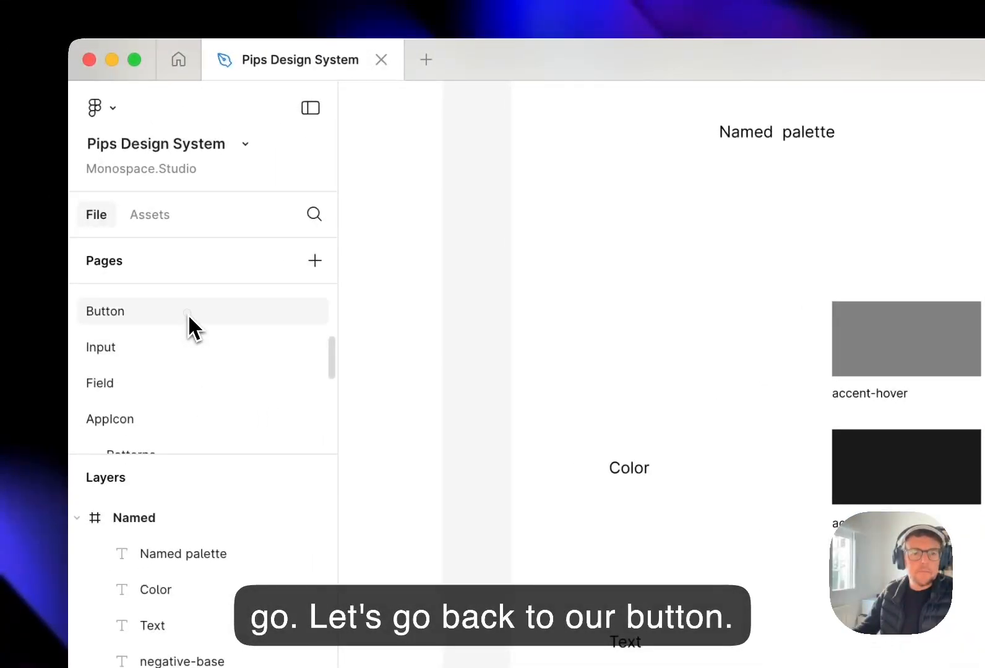
left_click(188, 312)
left_click(932, 538)
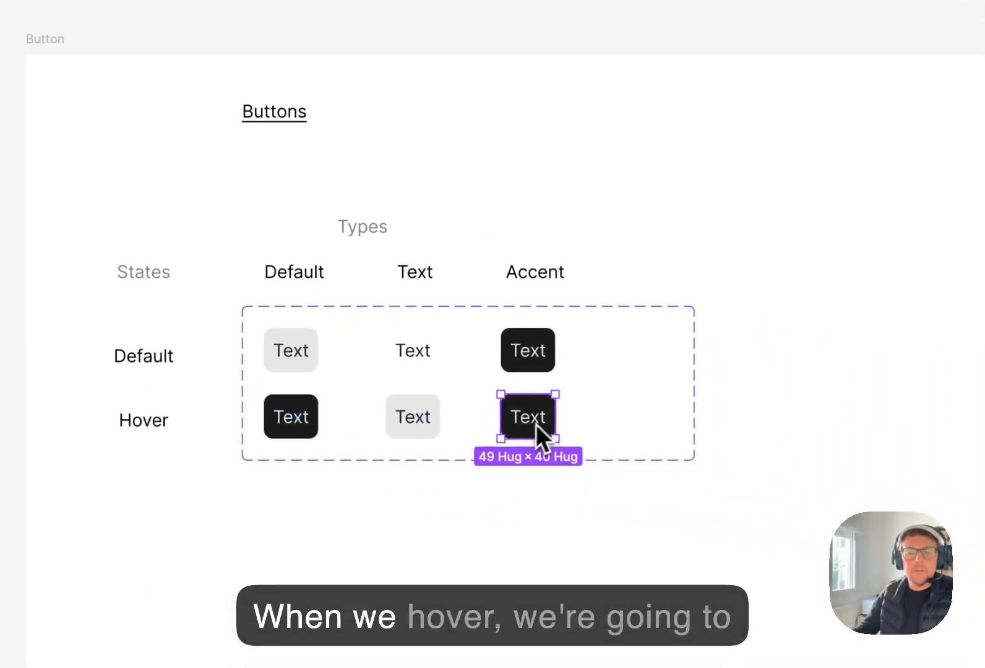
left_click_drag(536, 430, 545, 373)
key("super+z")
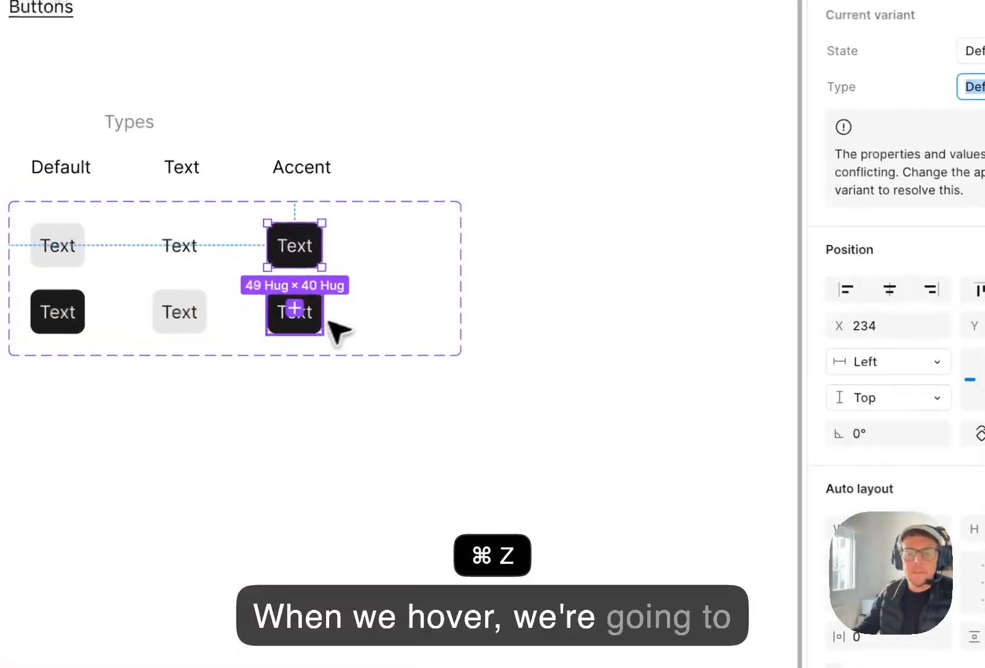
left_click(272, 314)
scroll(882, 442, "down", 5)
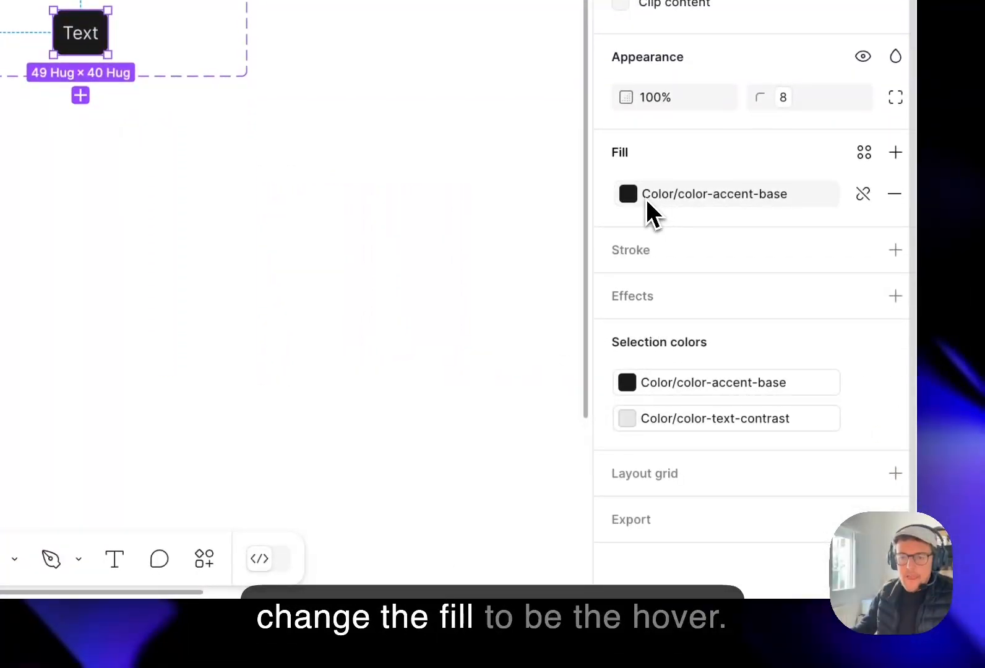
left_click(629, 196)
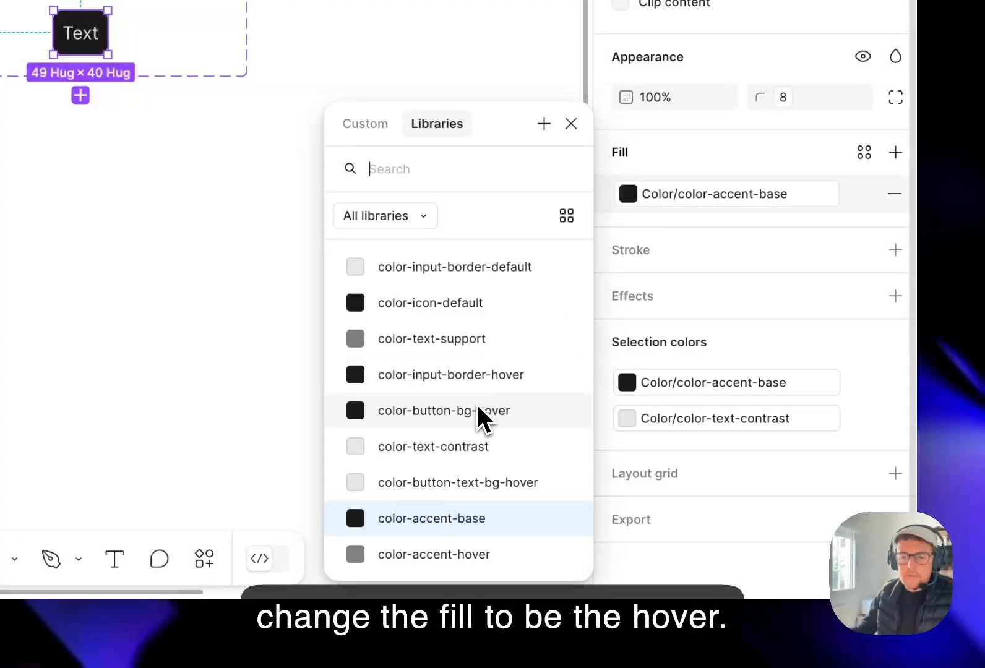
left_click(505, 555)
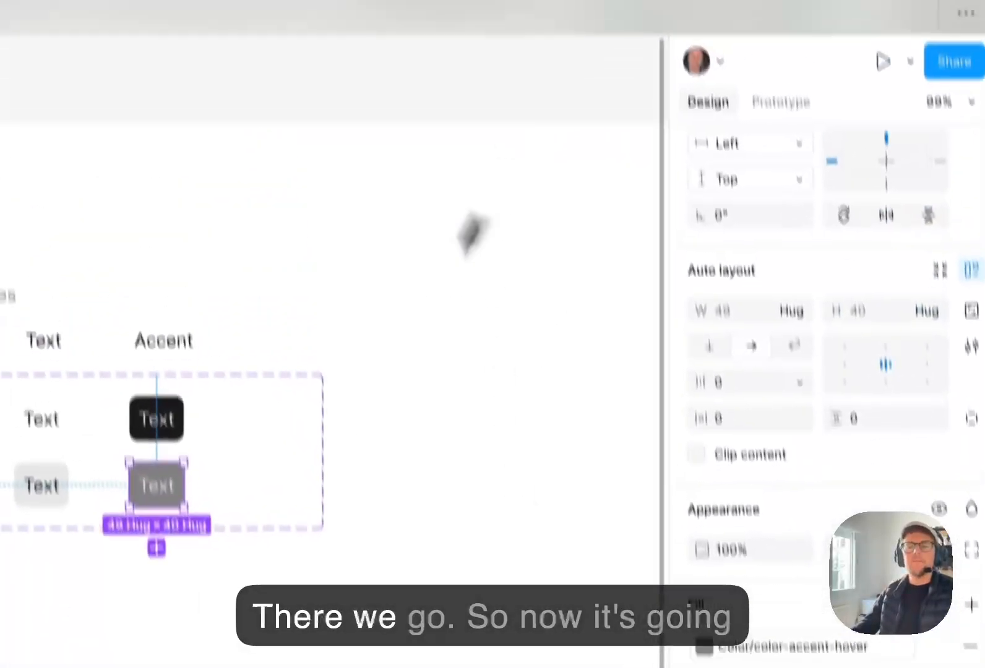
Open the Forms: Login & Signup page and check which Type options the Login button offers
left_click(523, 421)
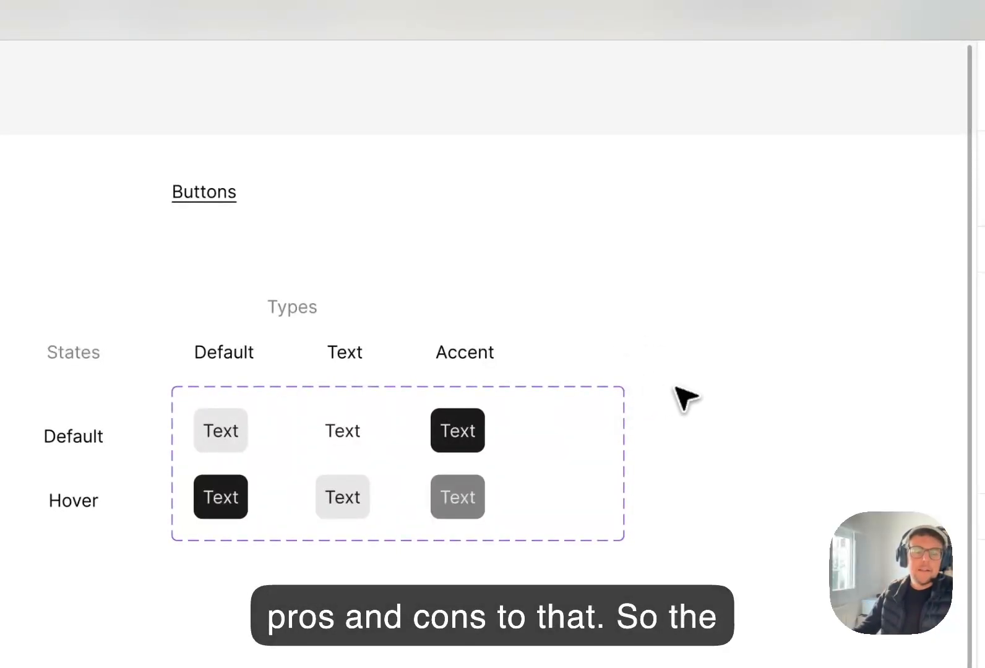
scroll(664, 364, "down", 1)
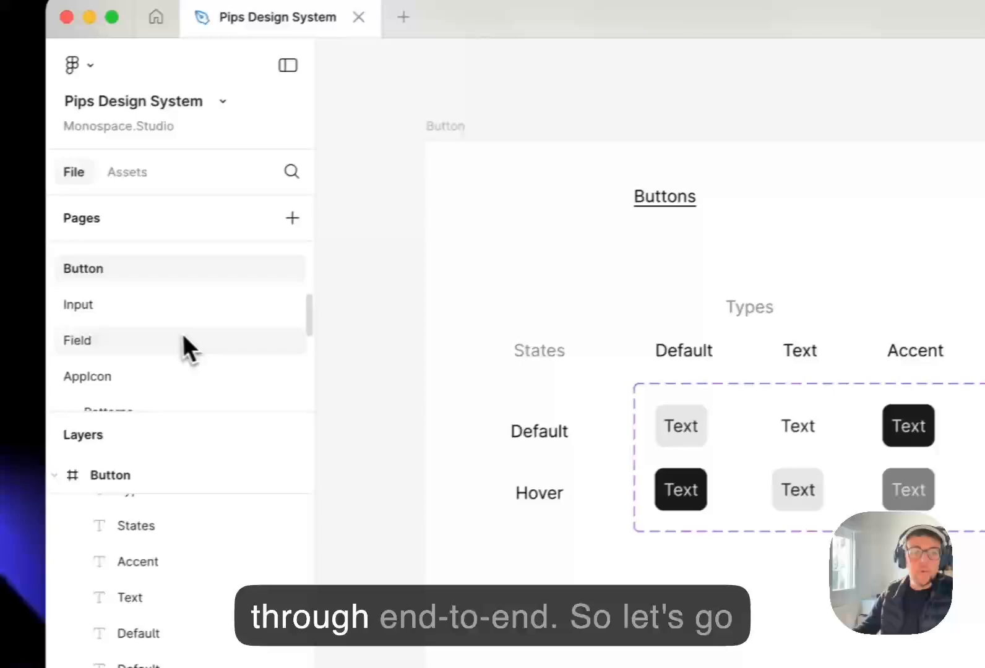
scroll(203, 345, "down", 1)
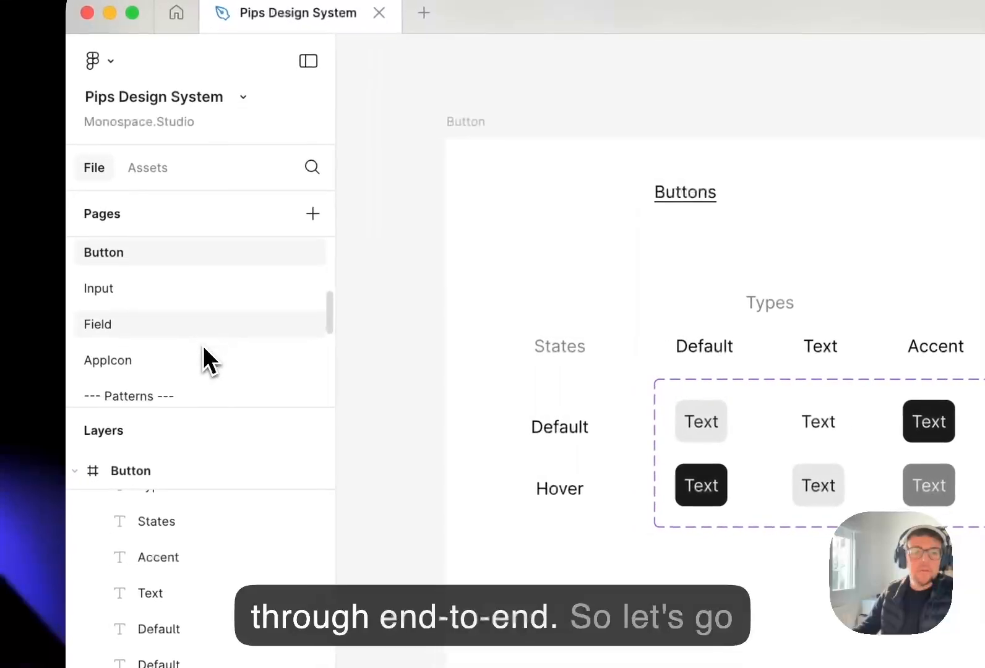
left_click(192, 345)
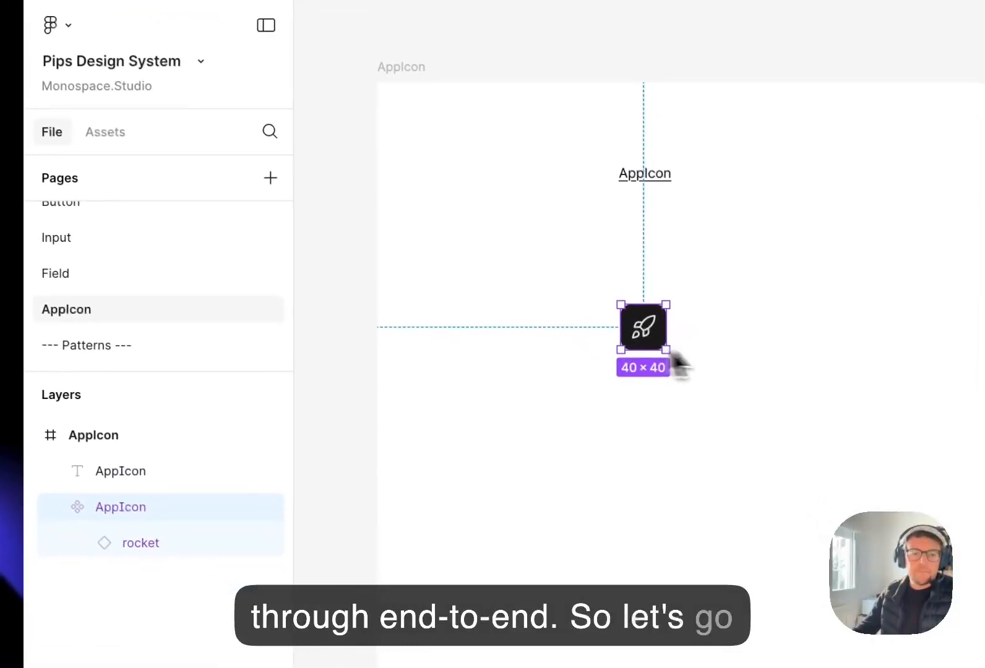
scroll(198, 316, "down", 1)
left_click(175, 342)
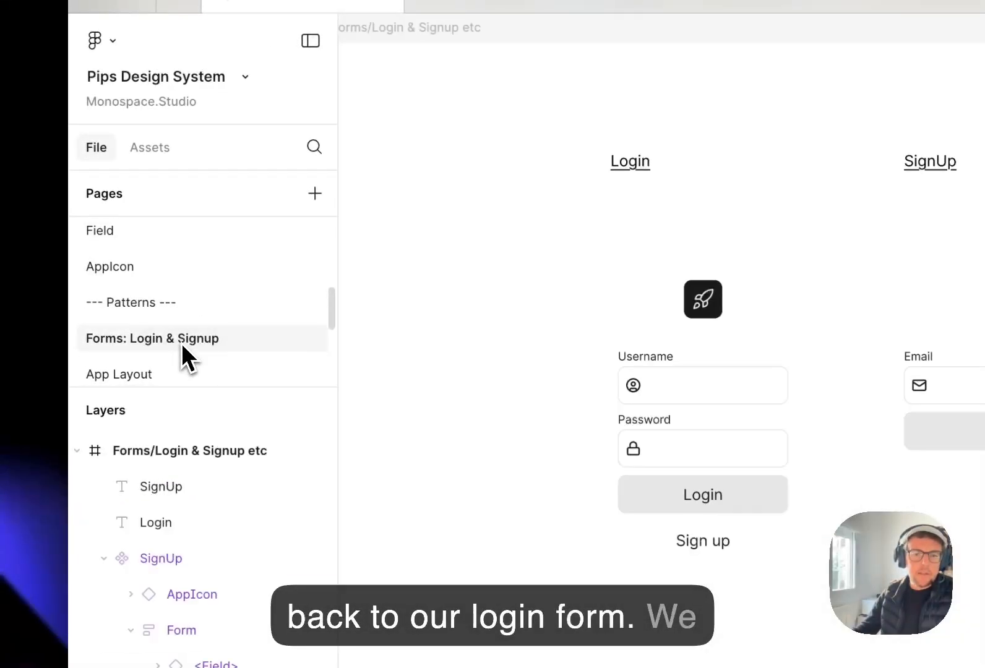
left_click(526, 432)
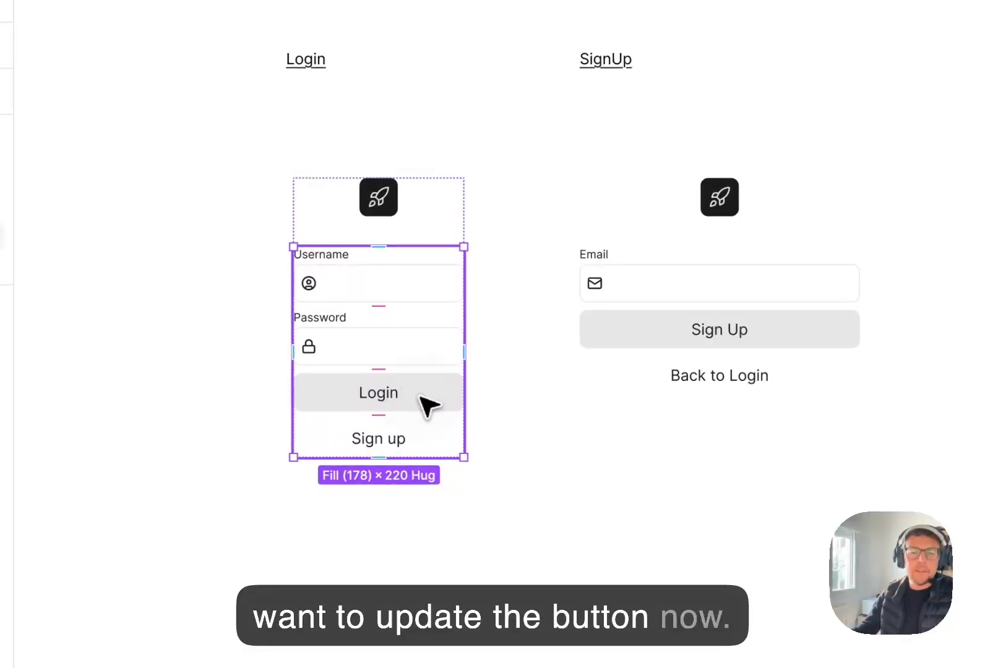
left_click(420, 396)
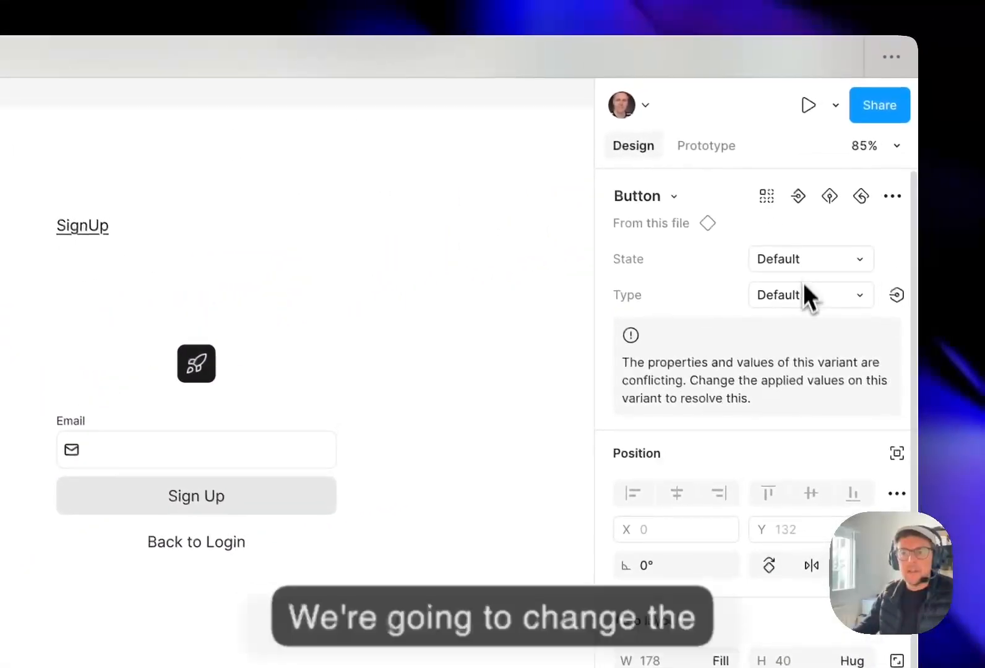
left_click(808, 302)
left_click(778, 304)
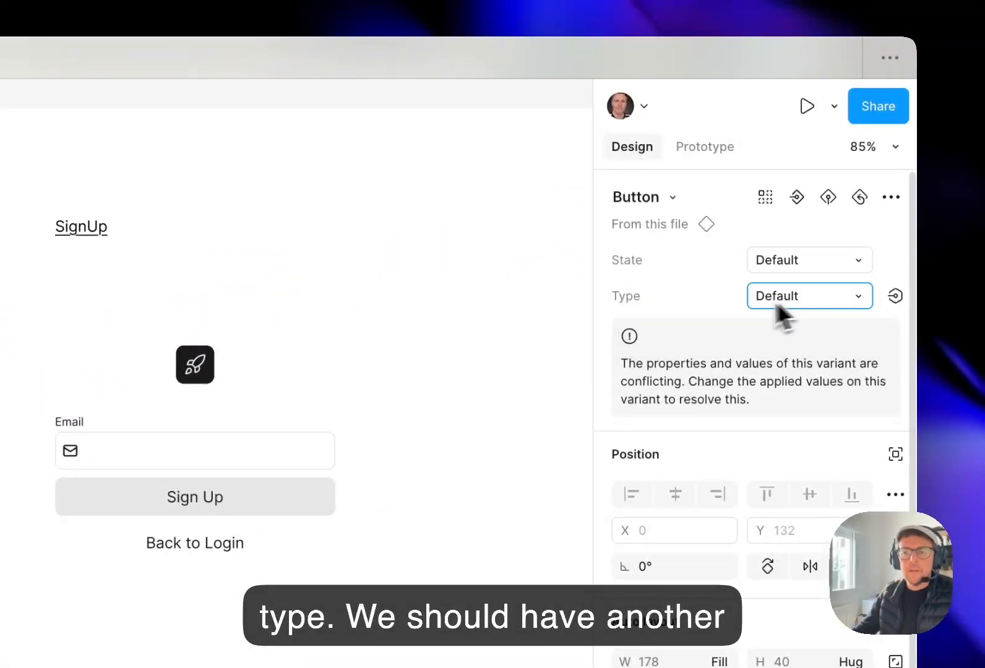
left_click(779, 300)
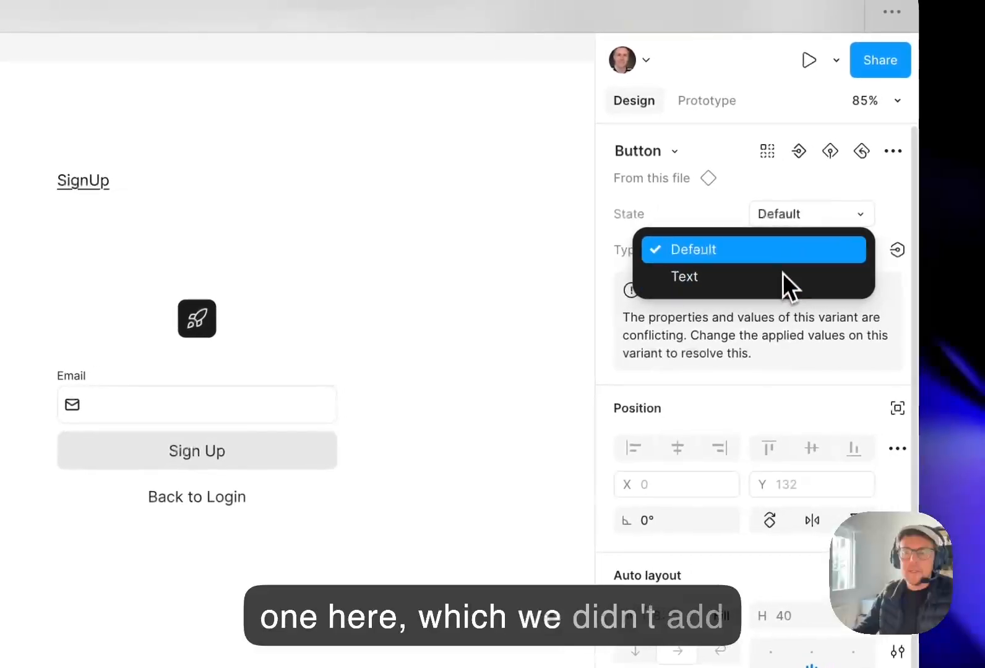
Return to the Button page and set the Type of the Accent-column button in the Default row to Accent
scroll(203, 260, "up", 2)
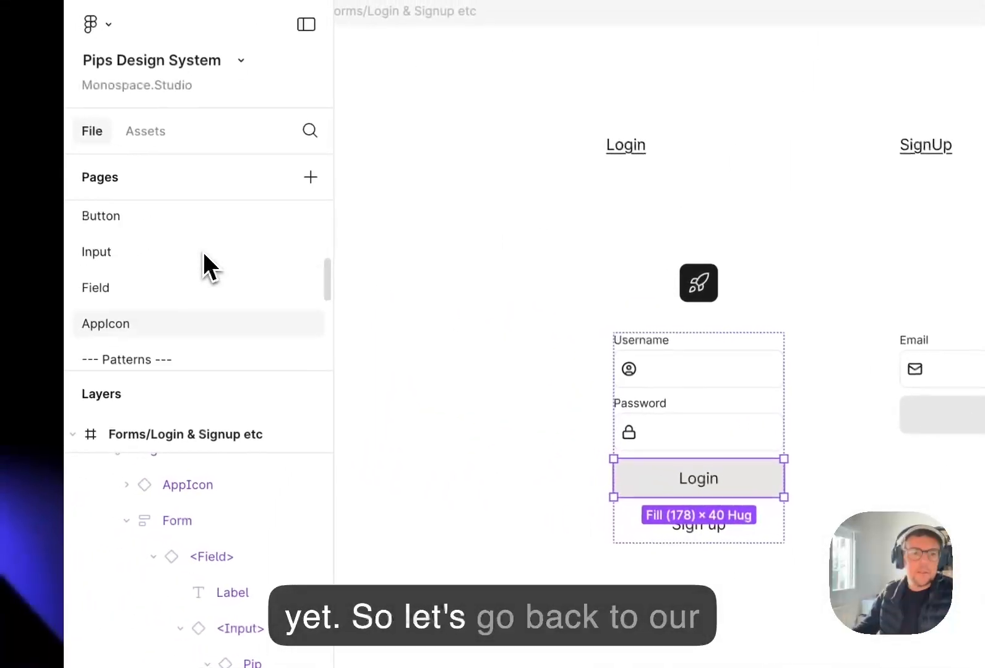
scroll(205, 266, "up", 2)
double_click(197, 285)
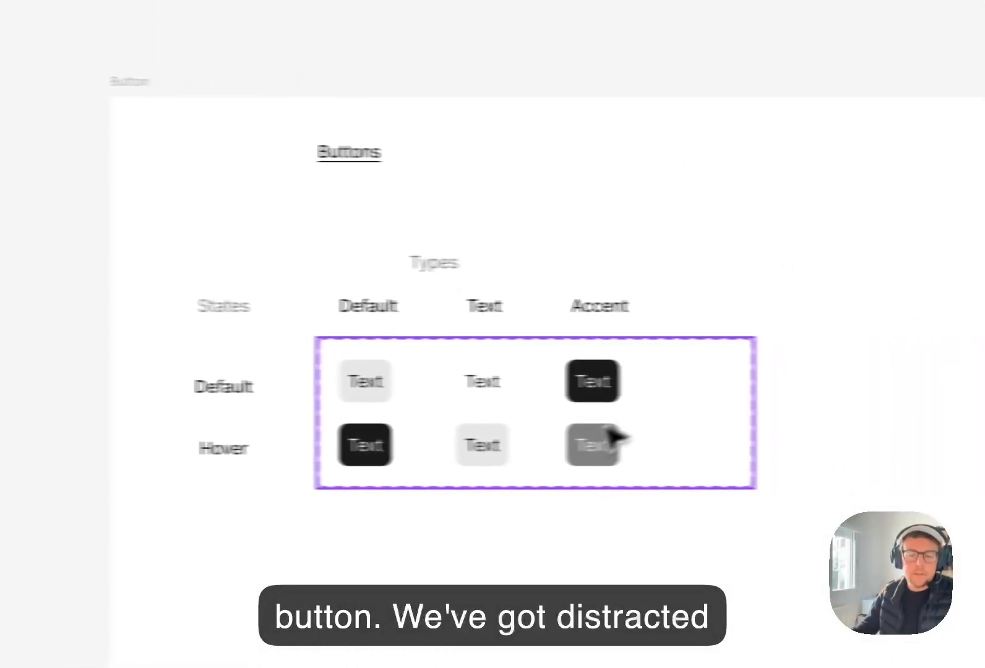
left_click(592, 380)
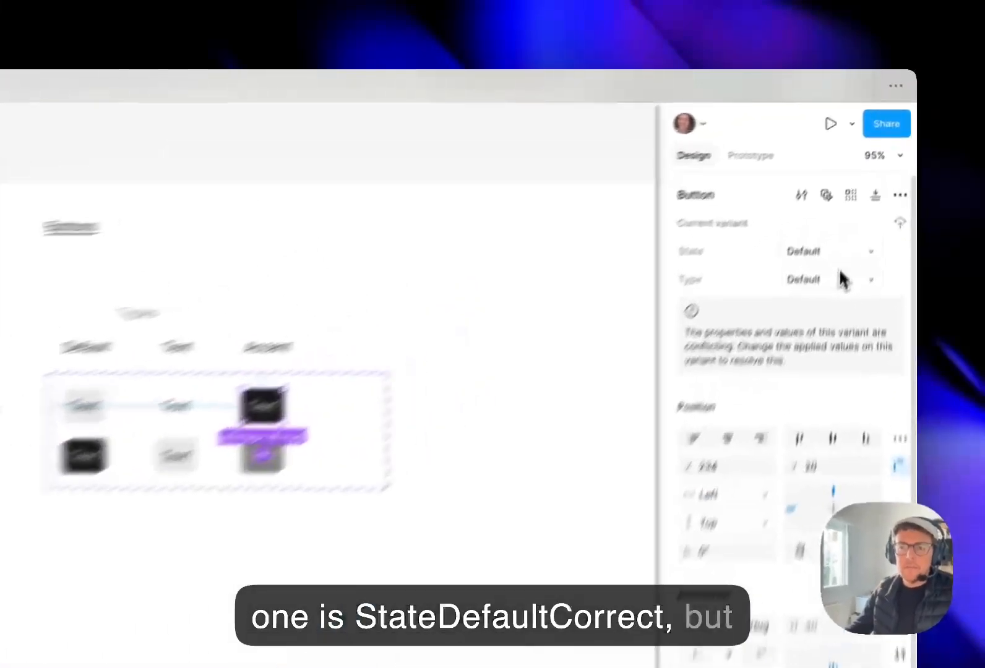
left_click(869, 204)
type("Accent")
key("Return")
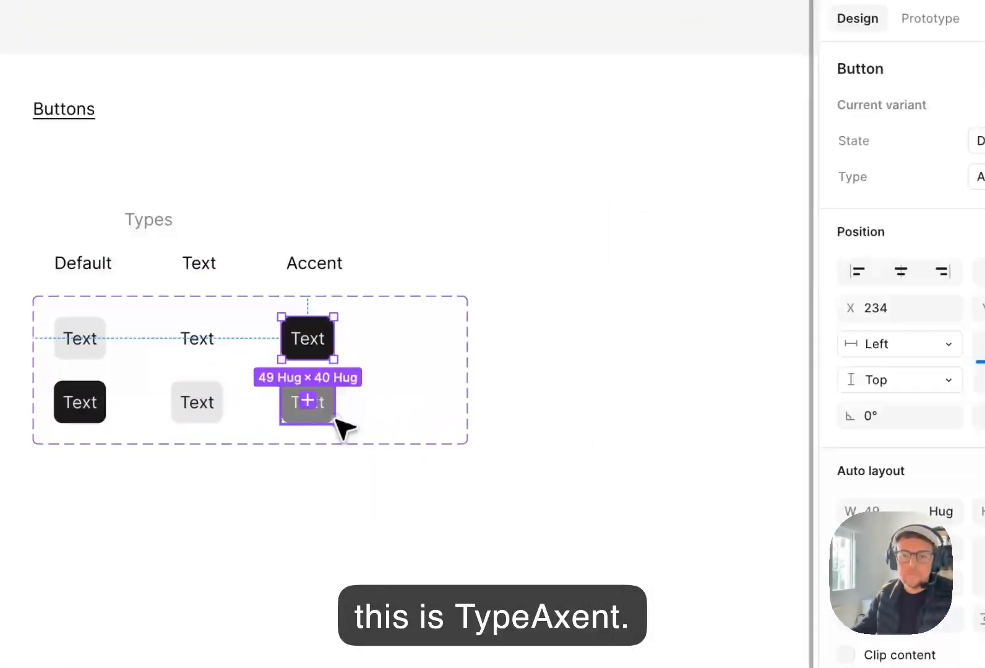
Set the Accent-column button in the Hover row to Type Accent and State Hover
left_click(335, 419)
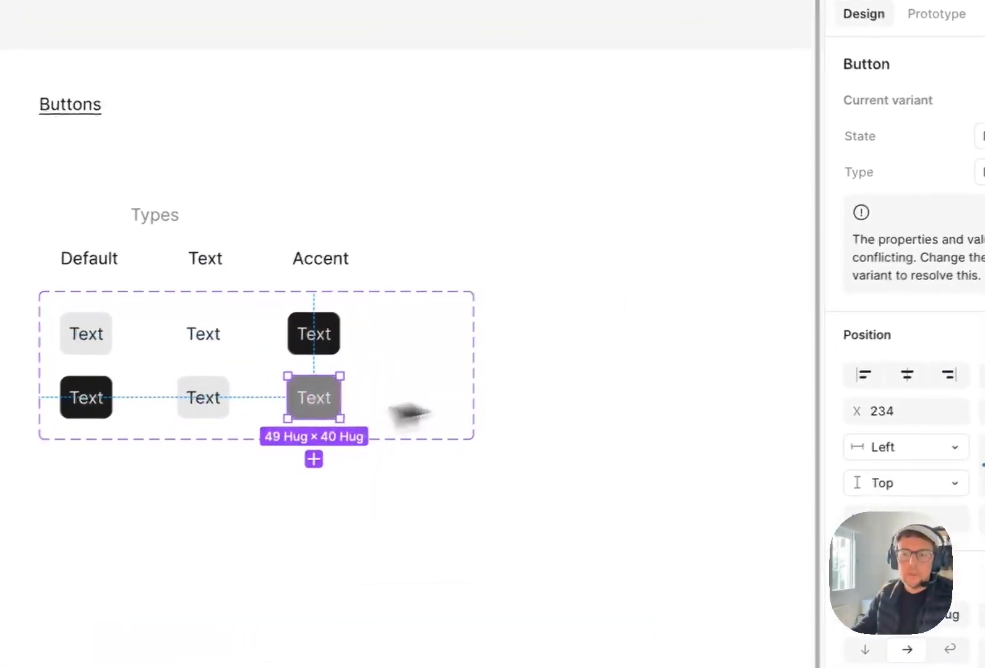
left_click(979, 178)
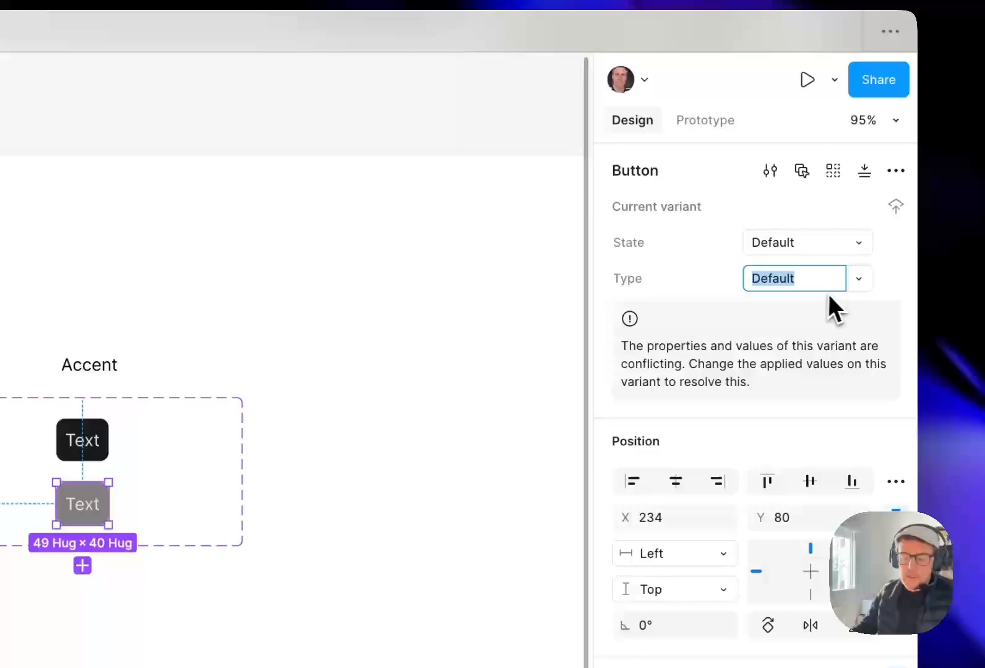
type("Accent")
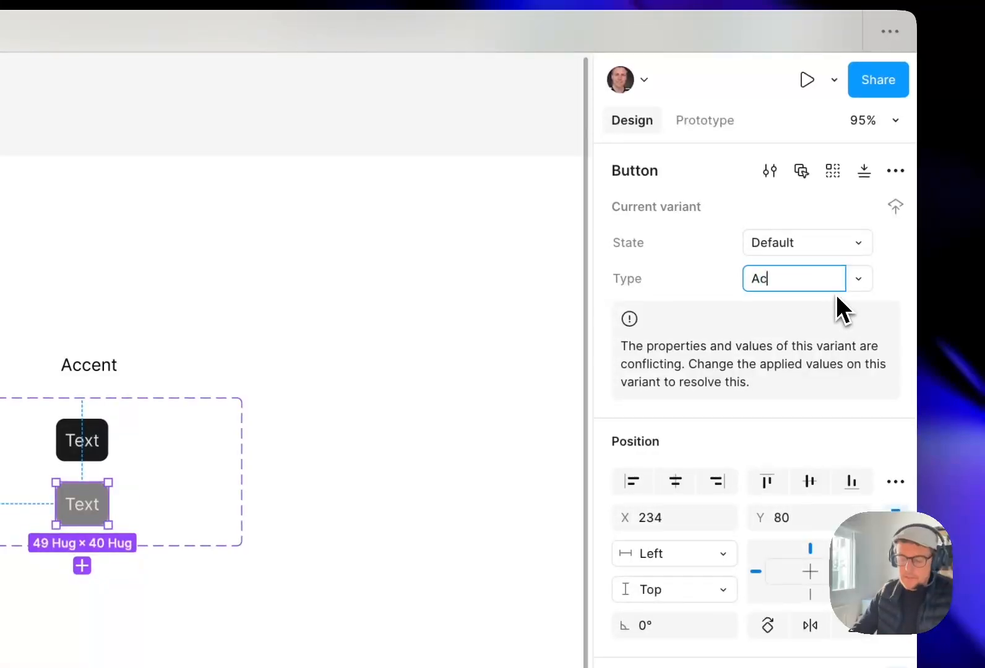
key("Return")
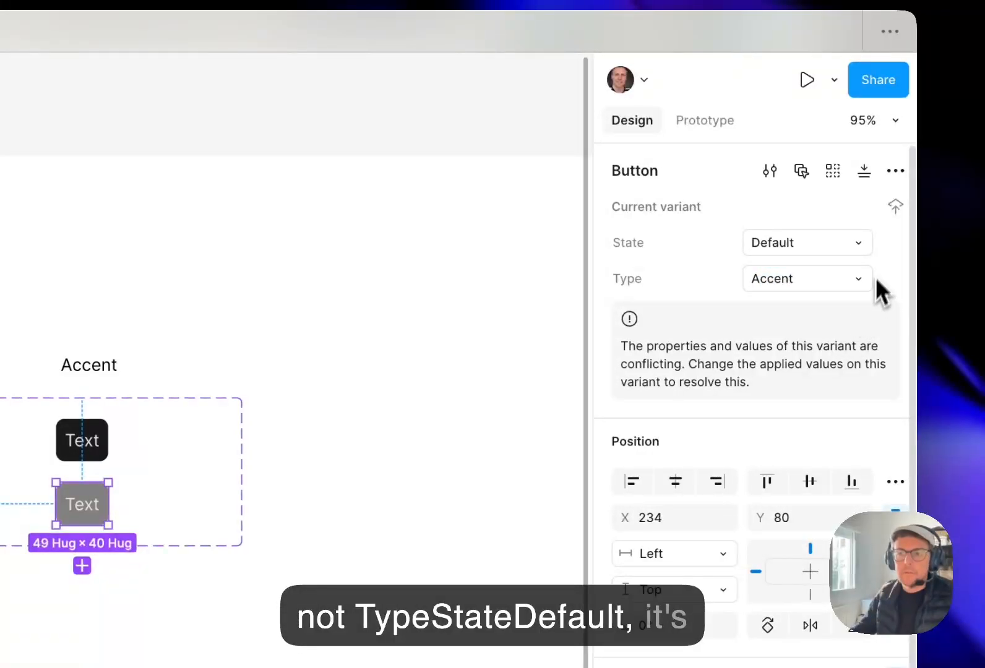
left_click(842, 252)
left_click(833, 266)
left_click(418, 461)
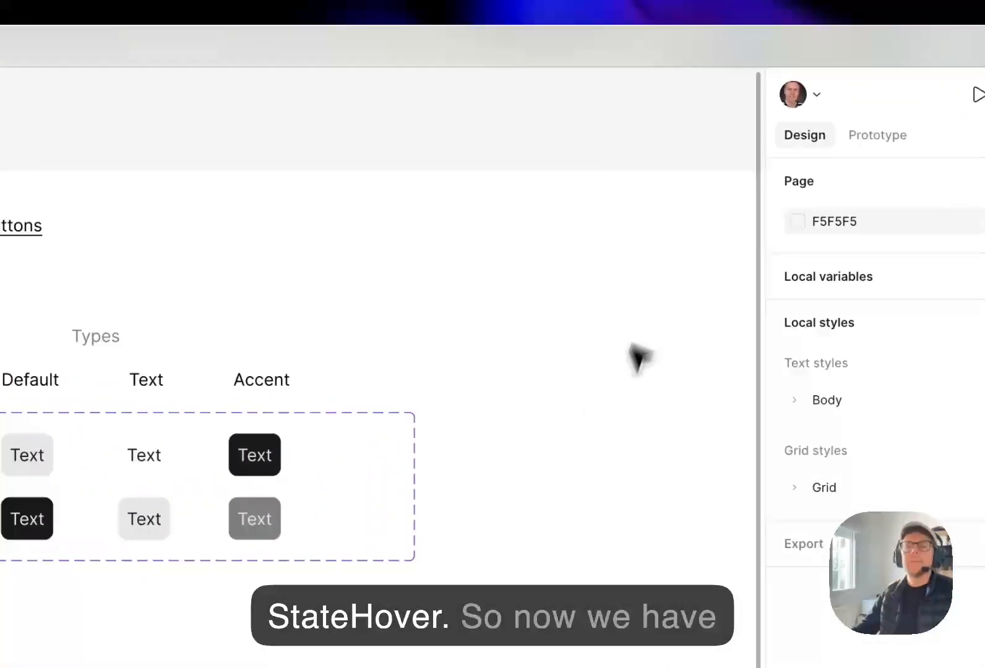
Reorder the Button component set's properties so that Type comes before State
left_click(257, 461)
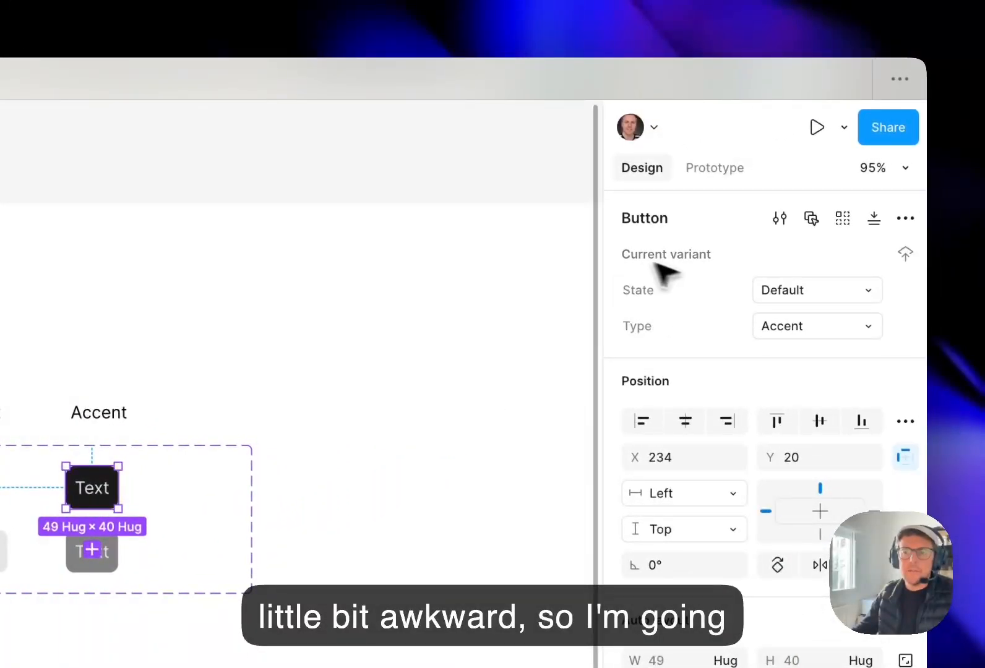
left_click(296, 436)
left_click(241, 473)
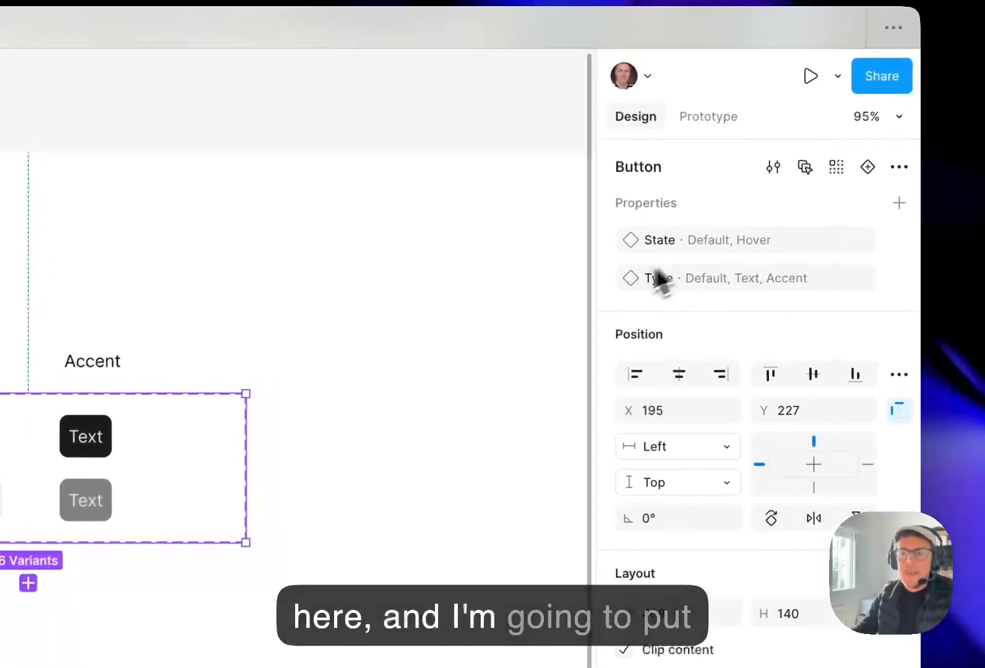
left_click_drag(607, 282, 596, 228)
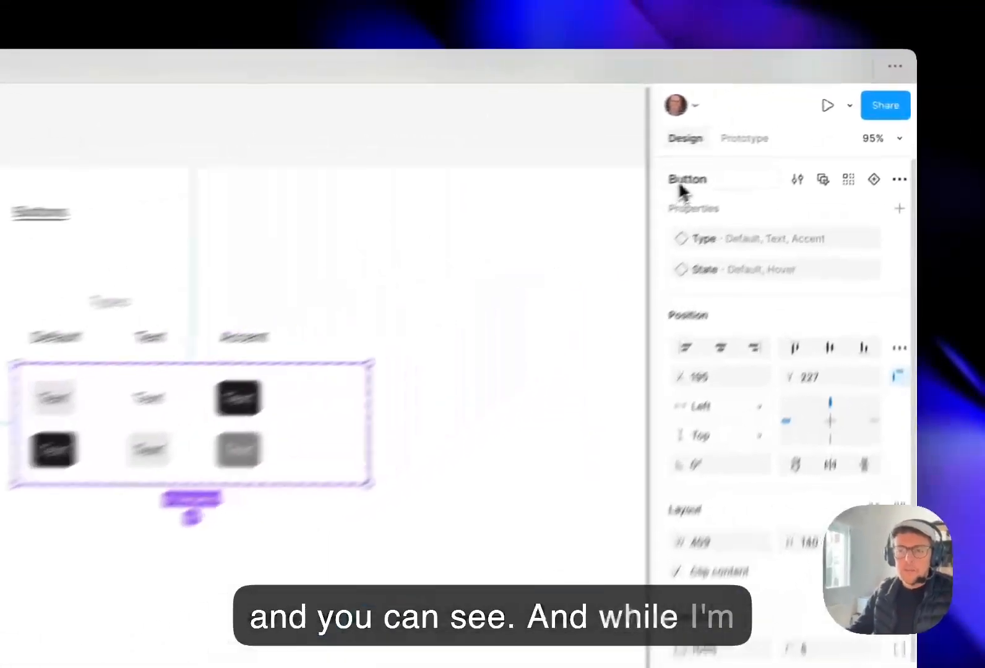
Rename the Button component set to <Button>, wrapping its name in angle brackets
left_click(769, 150)
key("Up")
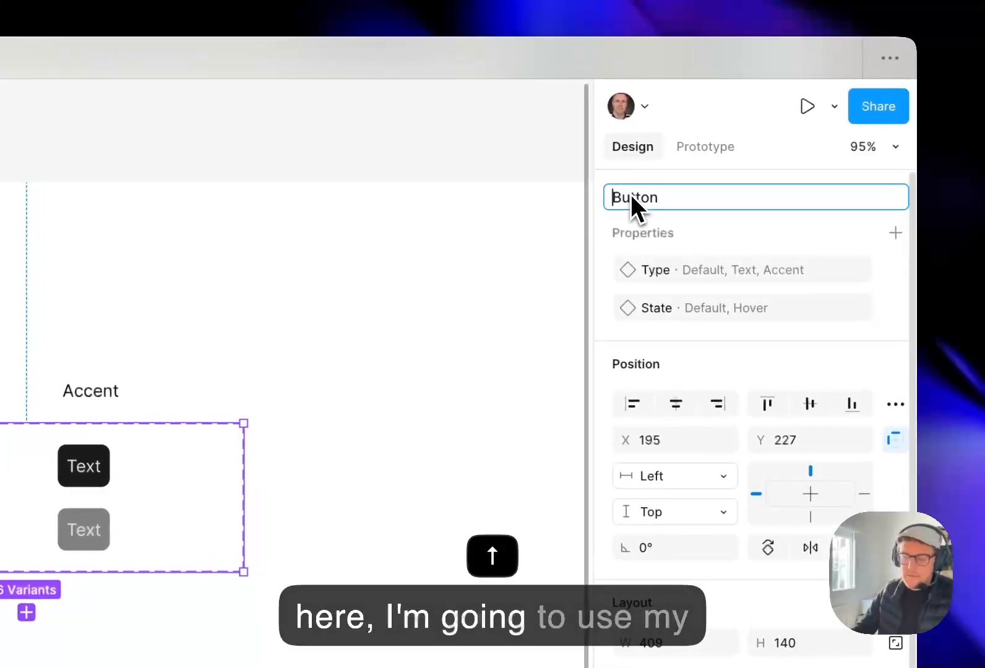
type("<")
key("super+Right")
type(">")
key("Return")
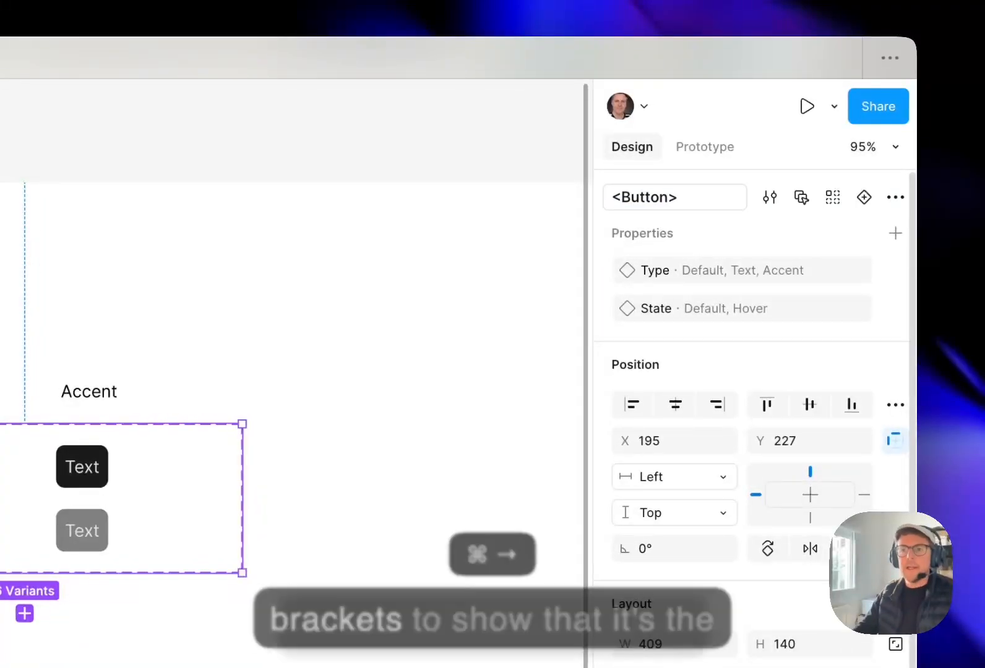
left_click(501, 450)
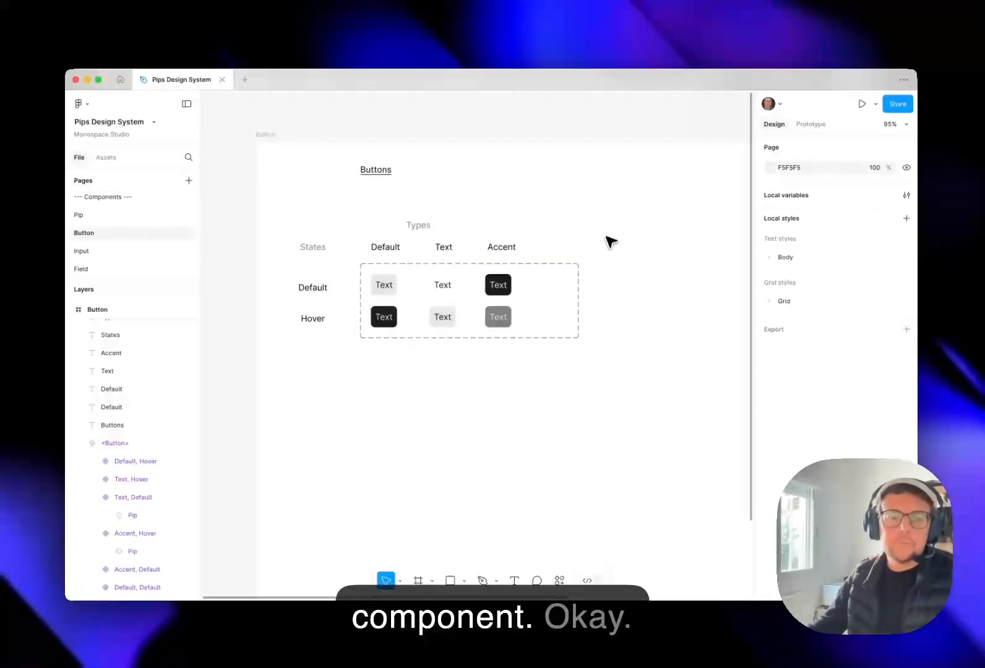
On the Forms: Login & Signup page, set the Type of the Login button to Accent
scroll(123, 242, "down", 5)
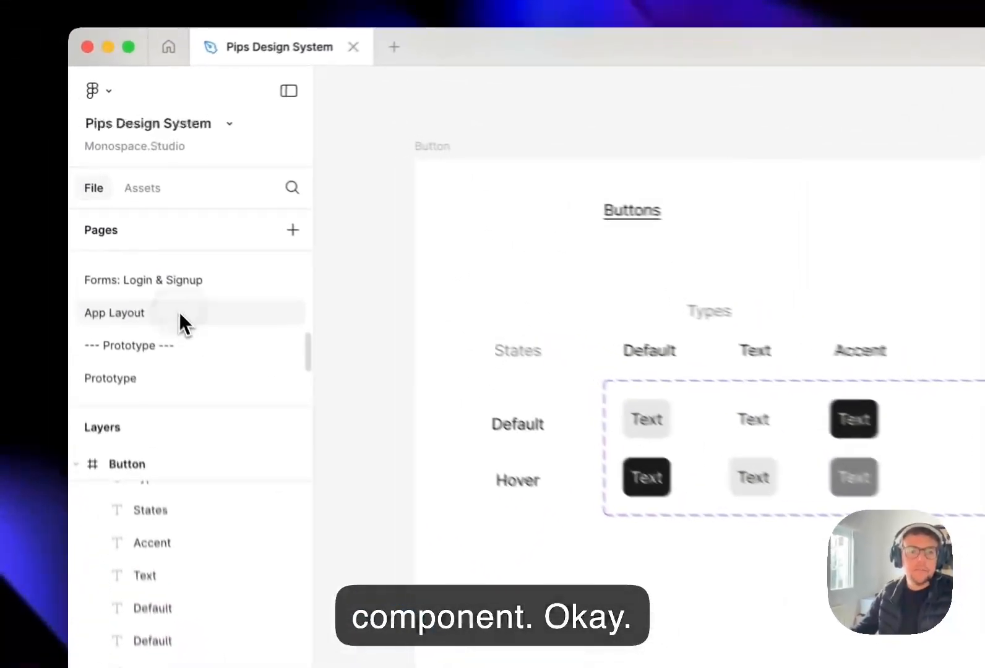
left_click(128, 227)
left_click(131, 211)
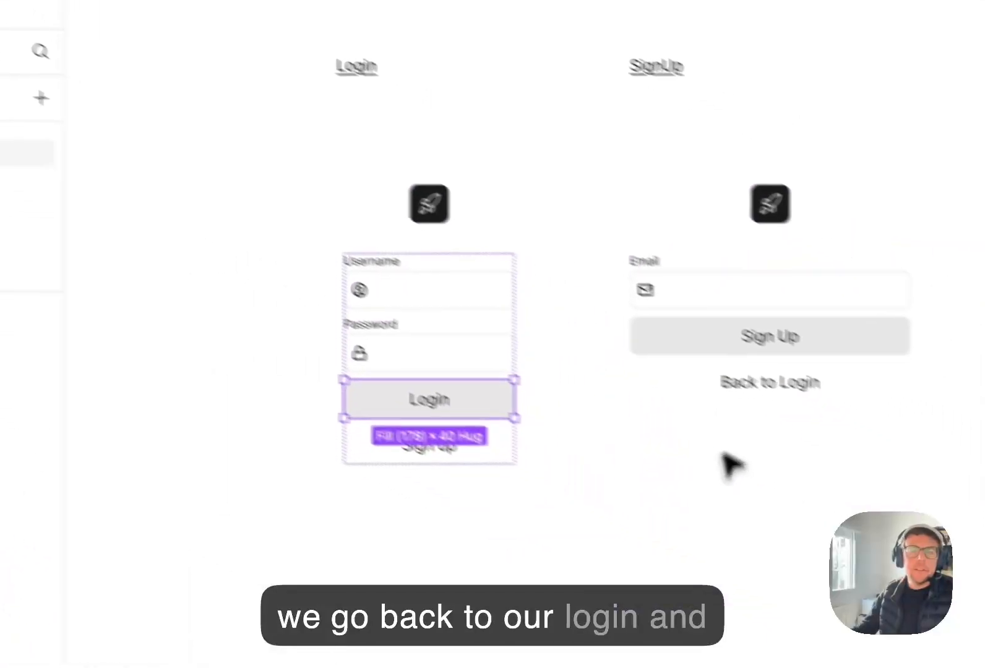
left_click(887, 627)
left_click_drag(878, 583, 940, 584)
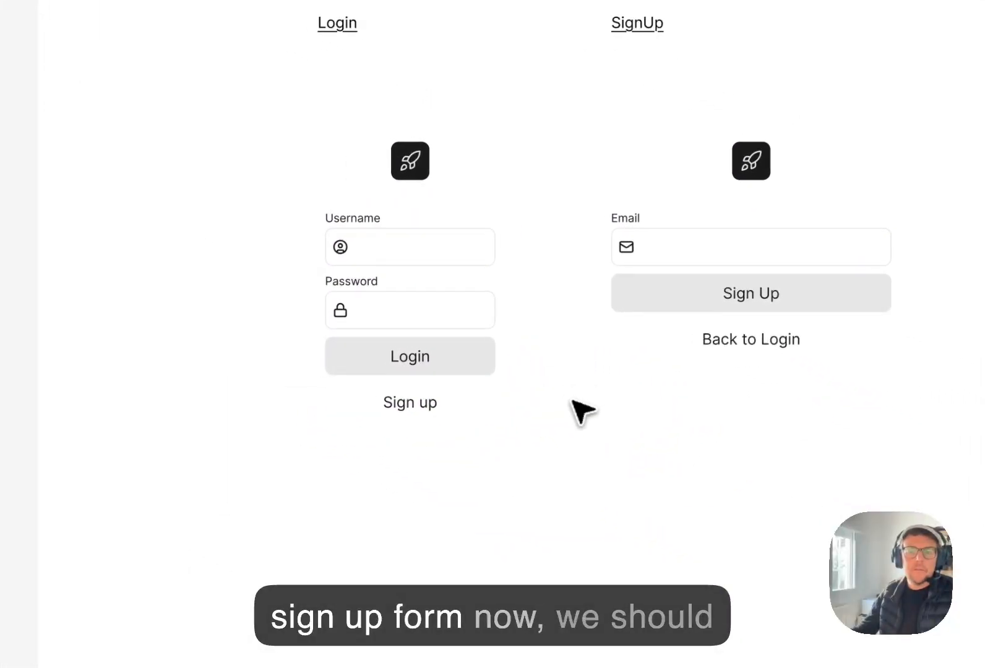
left_click(406, 356)
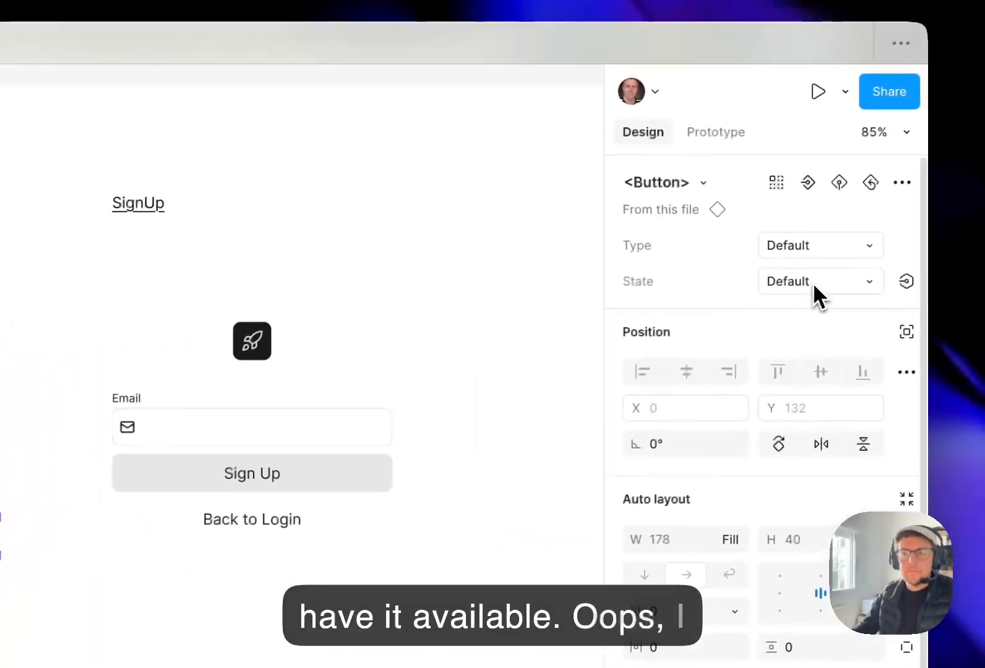
left_click(812, 283)
left_click(817, 282)
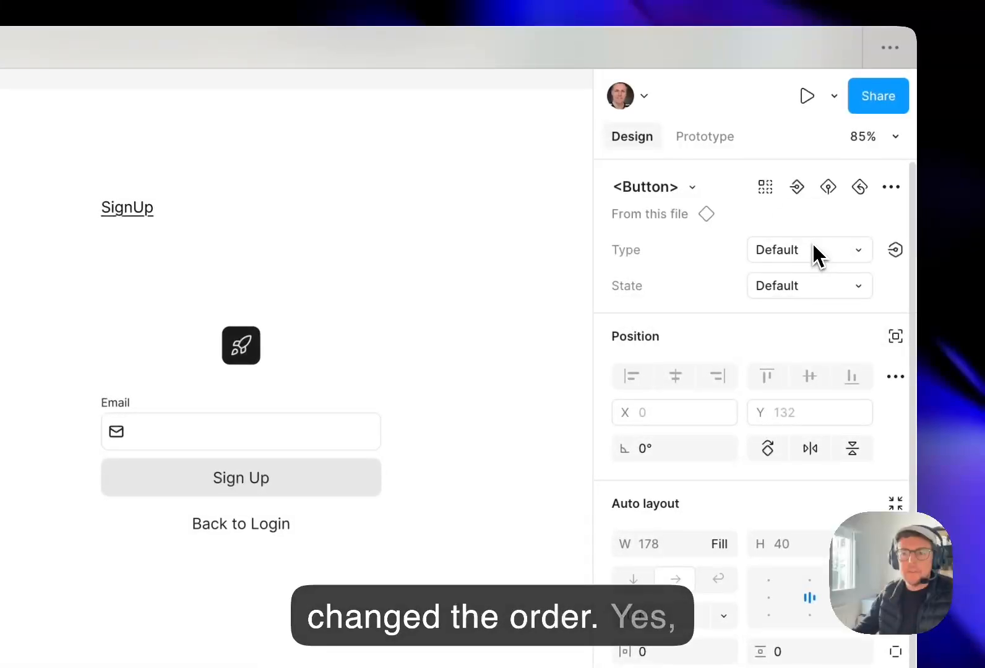
left_click(823, 247)
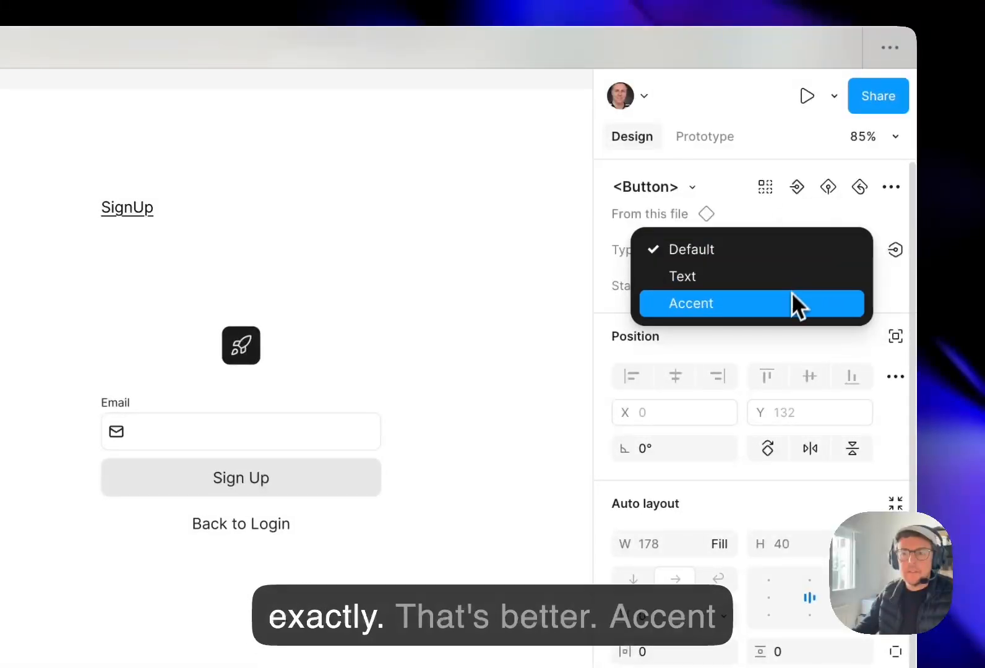
left_click(793, 300)
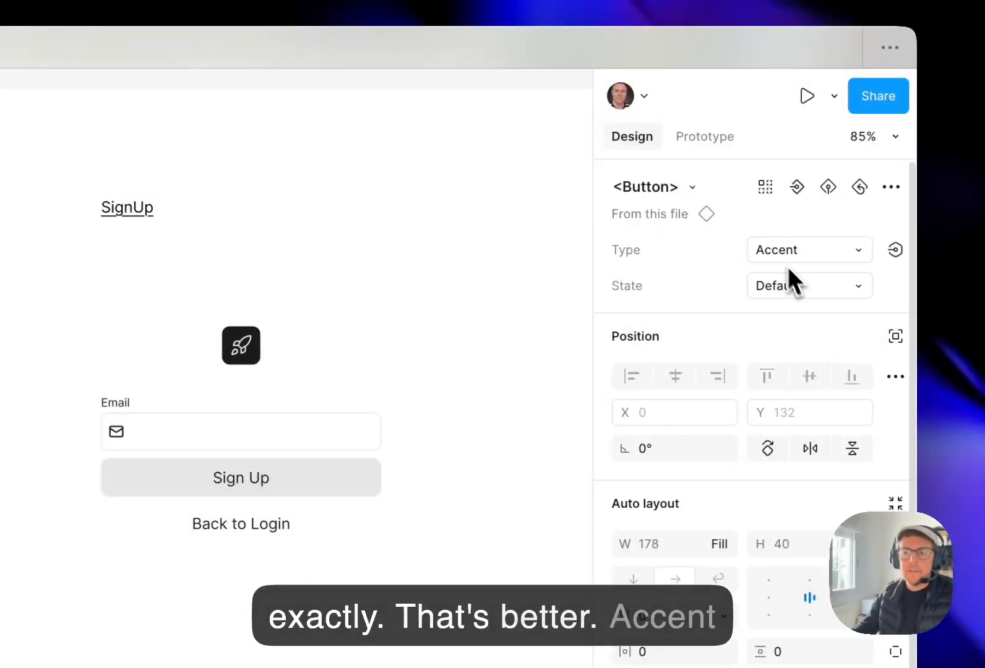
Set the Type of the Sign Up button in the SignUp form to Accent, and open the Prototype page
left_click(329, 488)
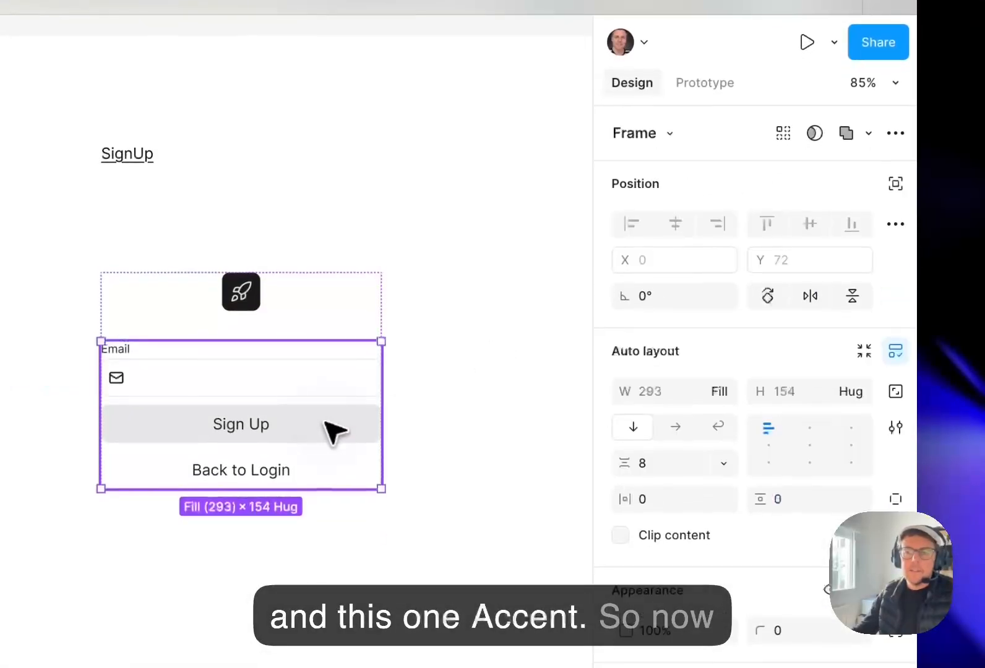
left_click(326, 485)
left_click(808, 193)
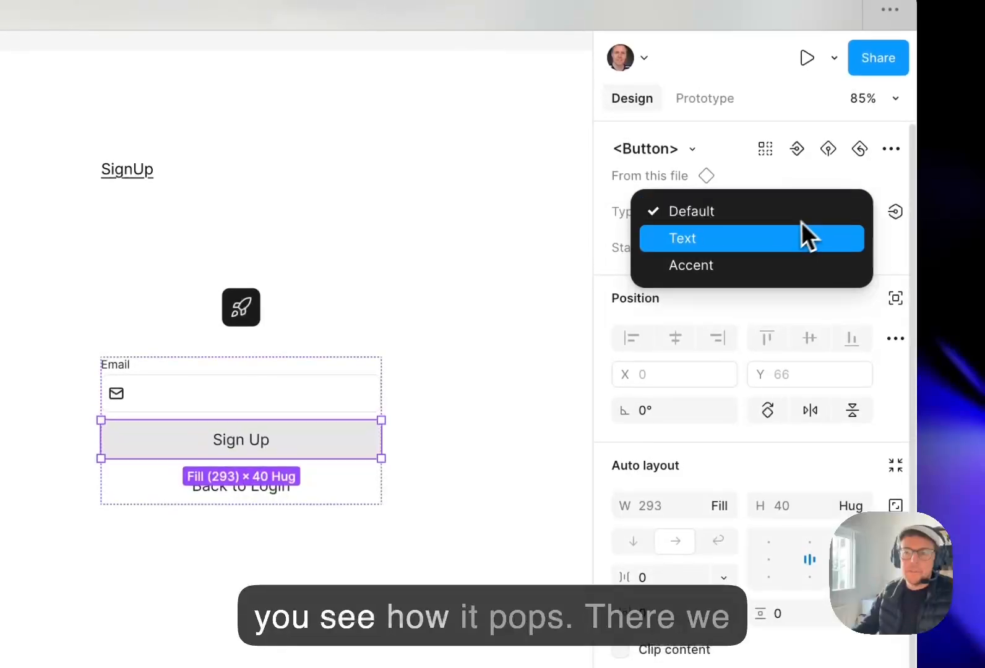
left_click(804, 264)
left_click(492, 457)
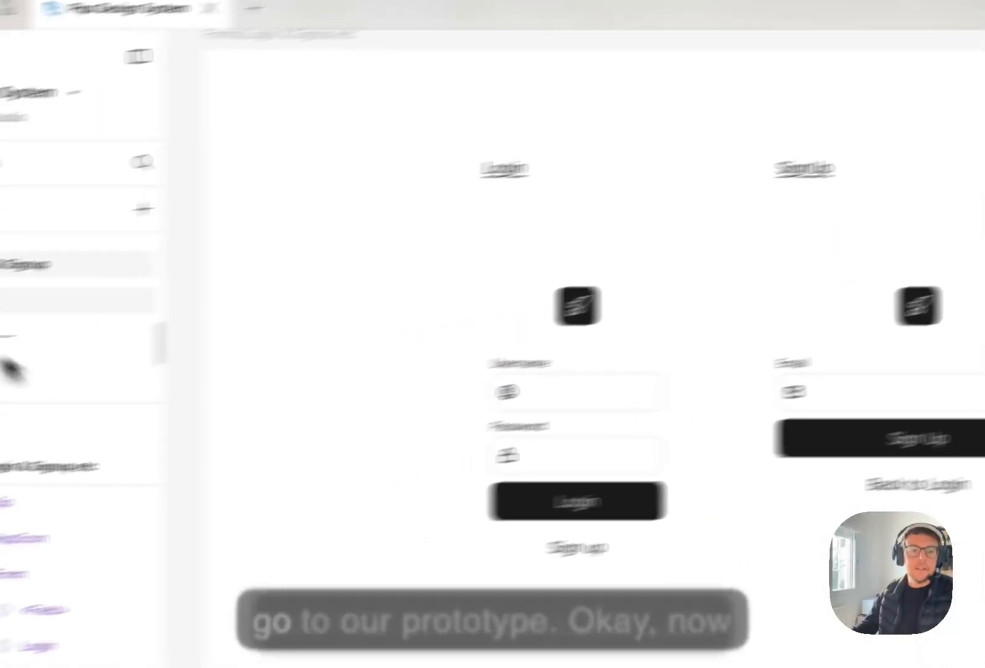
left_click(174, 288)
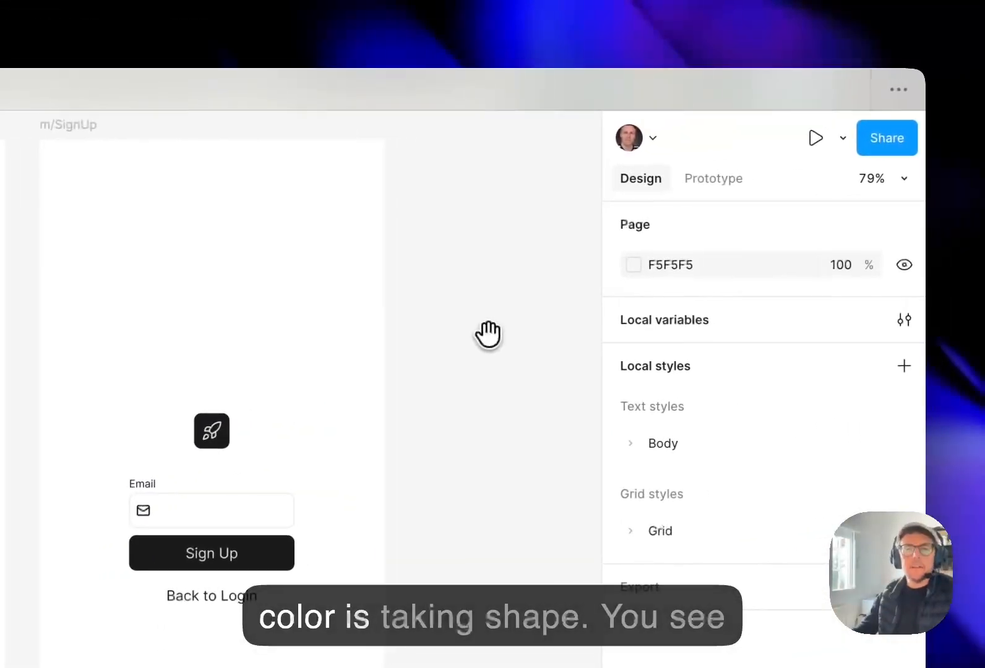
Hide the placeholder text inside the Password field of the m/Login frame on the Prototype page
left_click_drag(494, 347, 494, 374)
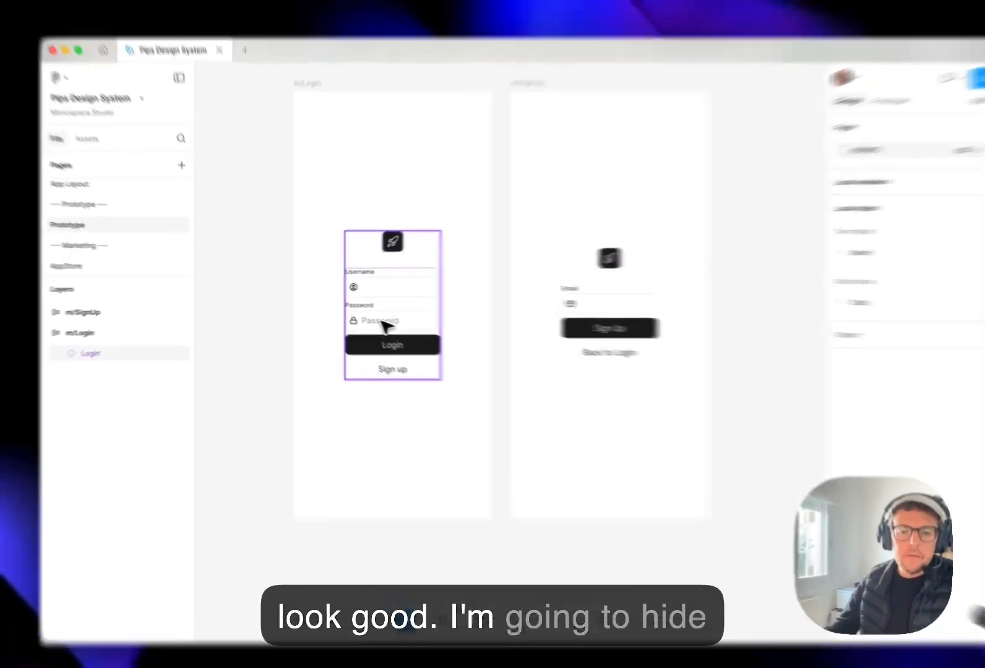
left_click(374, 320)
double_click(373, 320)
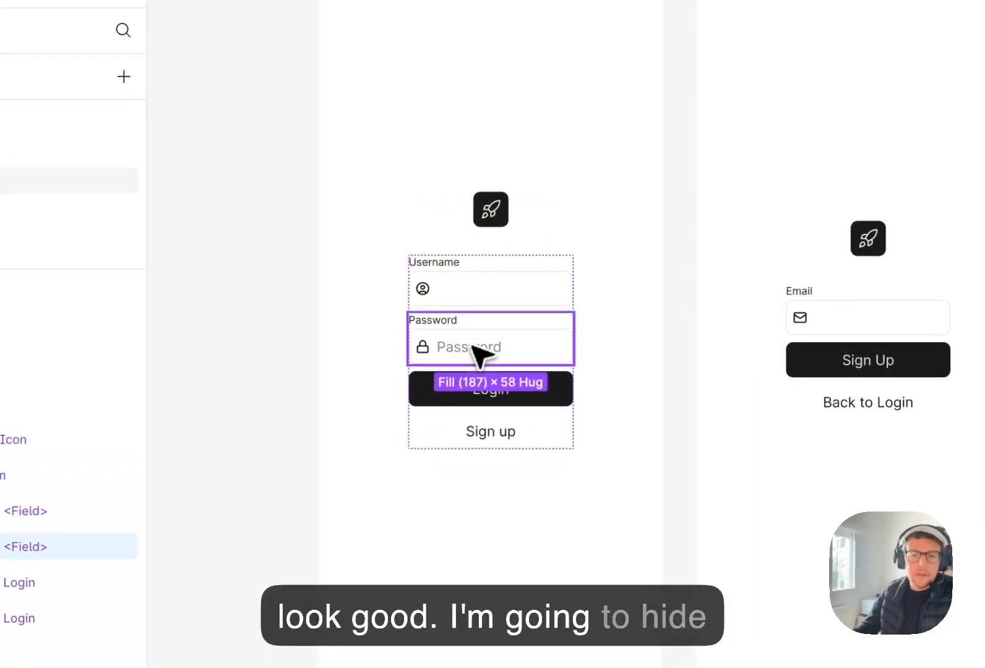
double_click(471, 353)
double_click(479, 358)
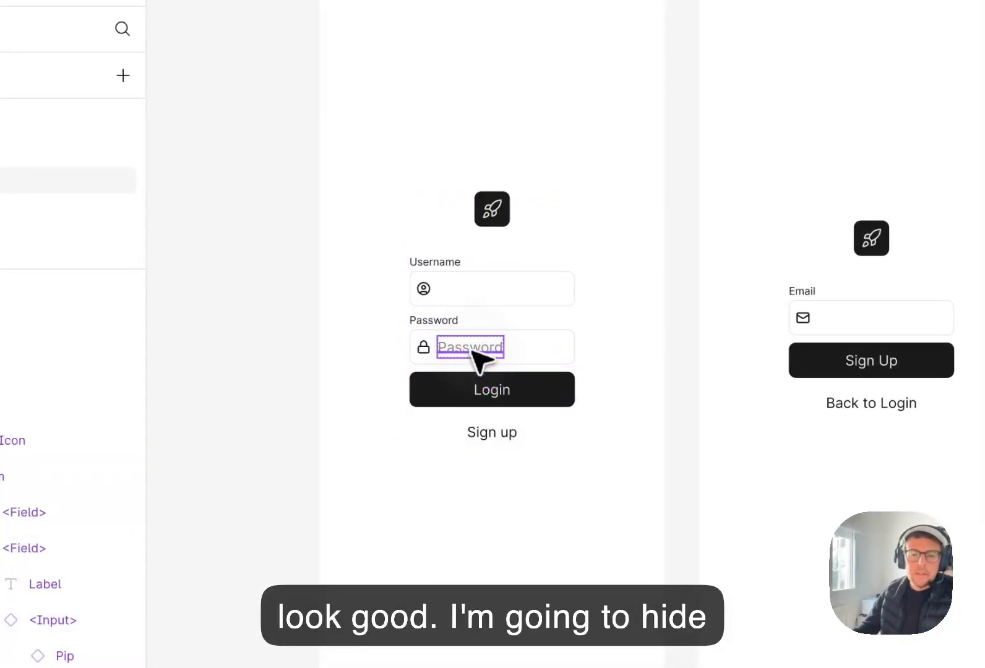
key("super+shift+h")
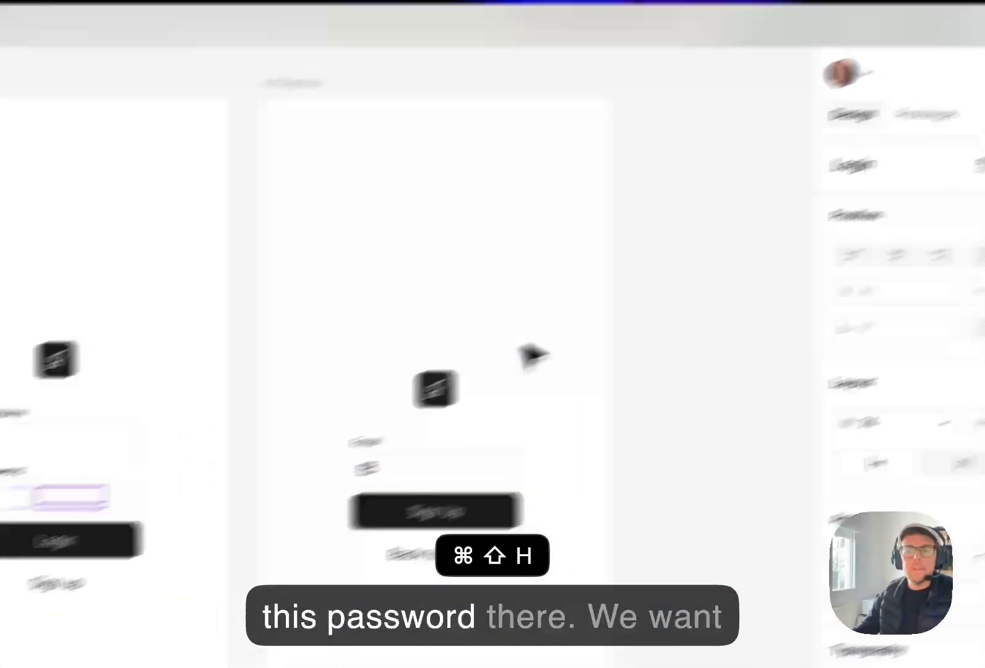
left_click(487, 386)
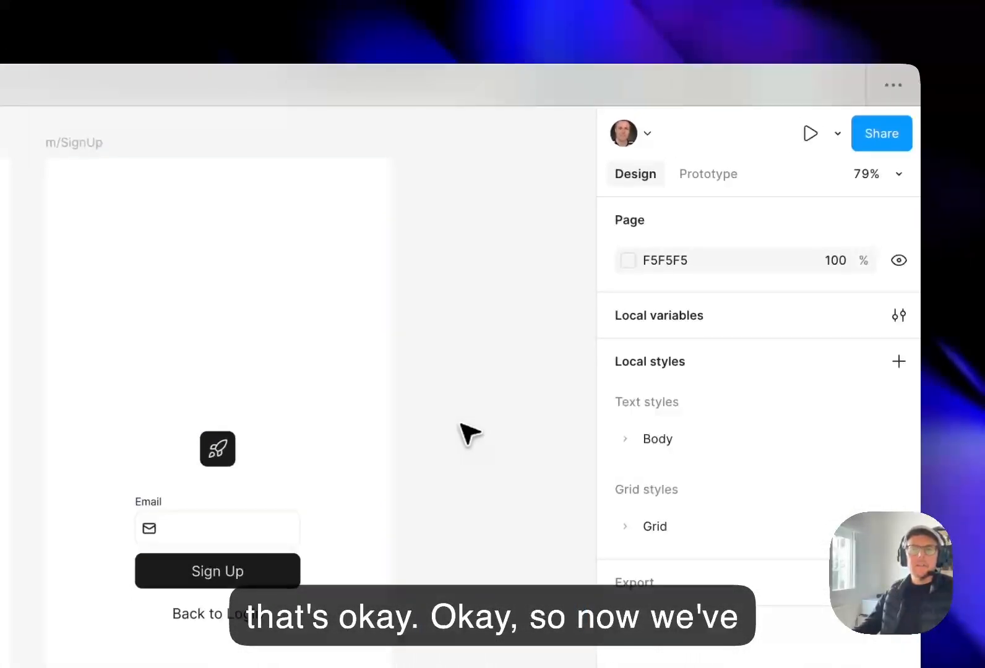
Try to duplicate the Login button inside the m/Login frame's form instance, and undo the duplication
left_click_drag(488, 405, 463, 408)
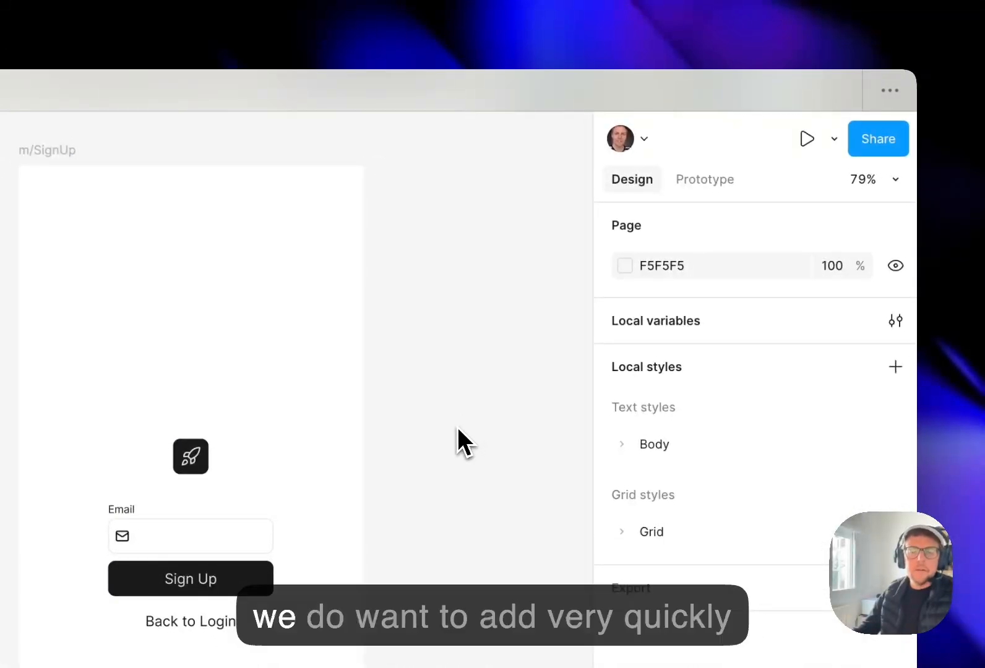
left_click_drag(423, 443, 466, 432)
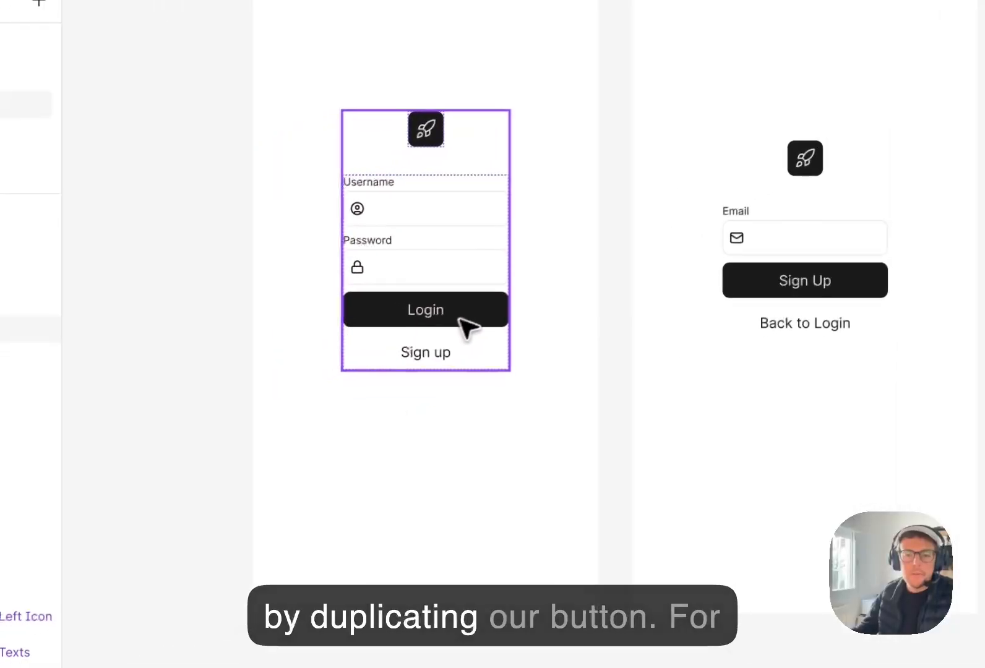
left_click(486, 312)
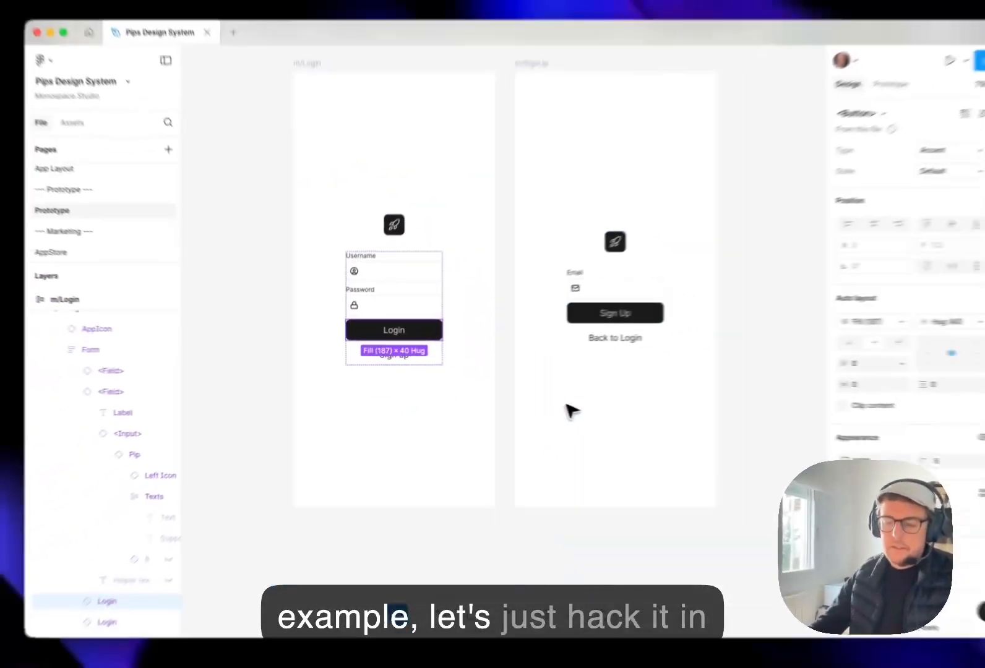
key("super+d")
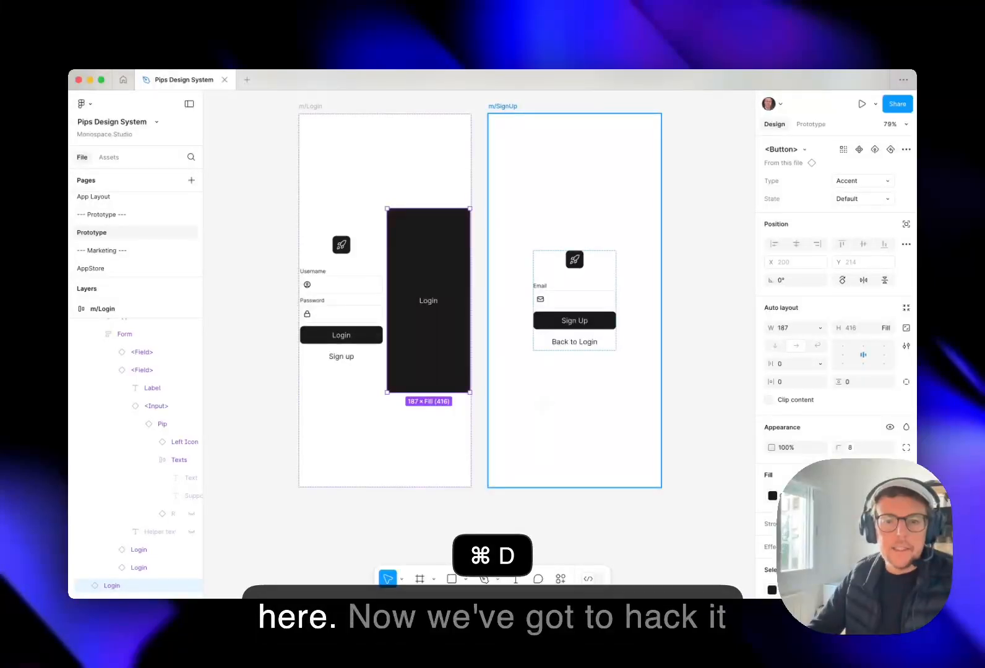
key("super+z")
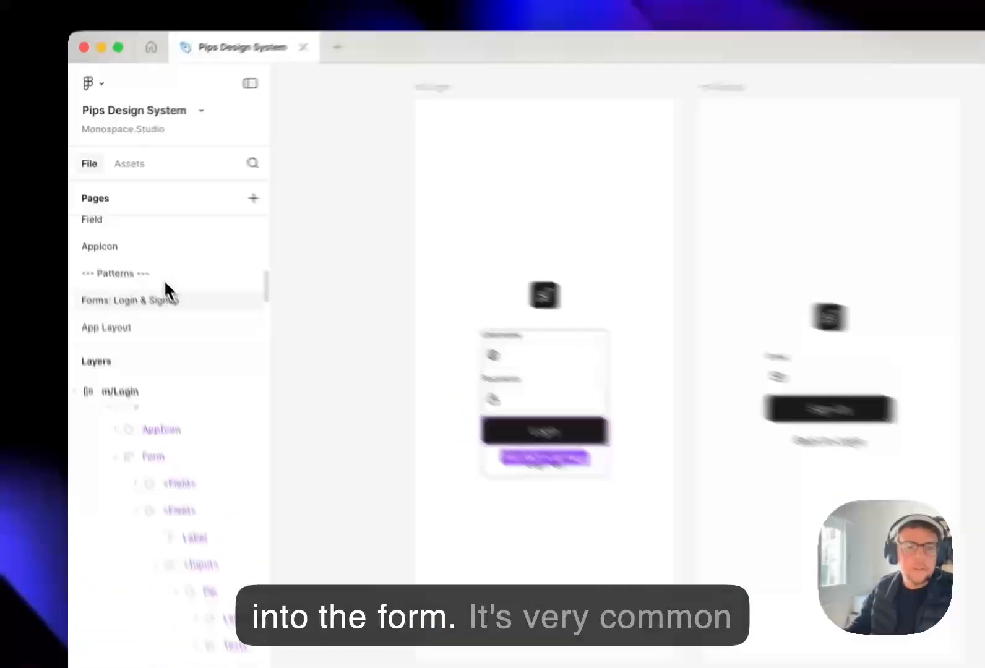
On the Forms: Login & Signup page, locate the Login form's button layers and collapse the expanded first <Field> layer
left_click(132, 248)
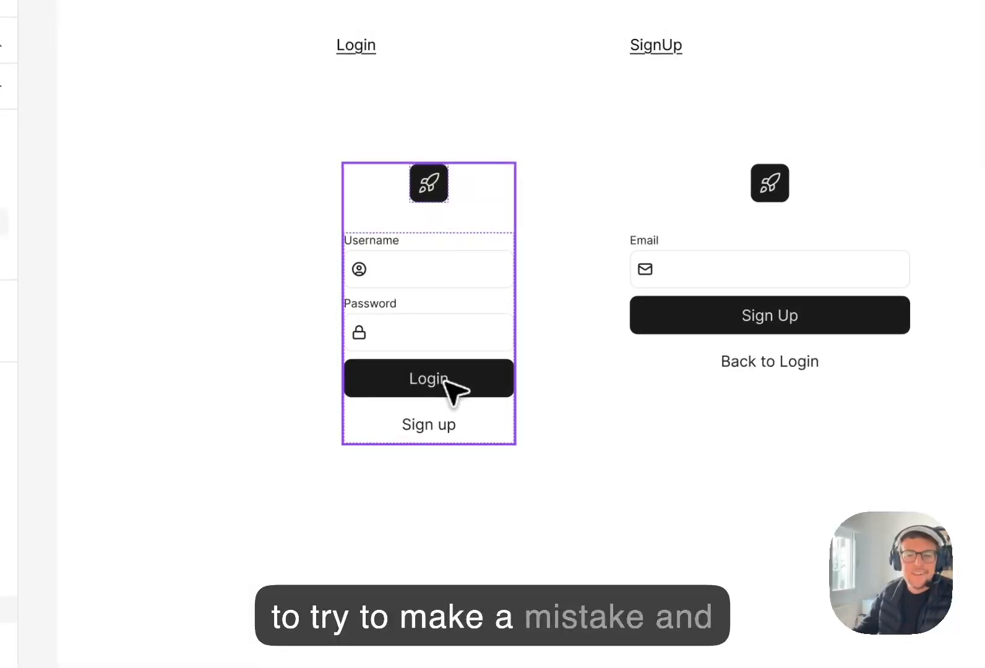
scroll(544, 366, "down", 3)
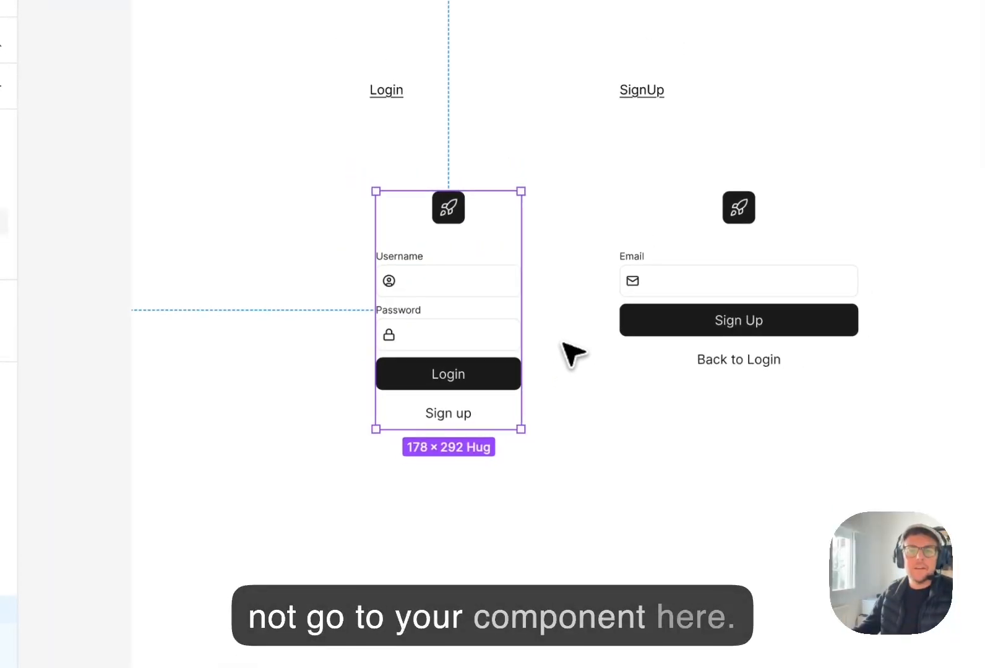
scroll(535, 375, "right", 2)
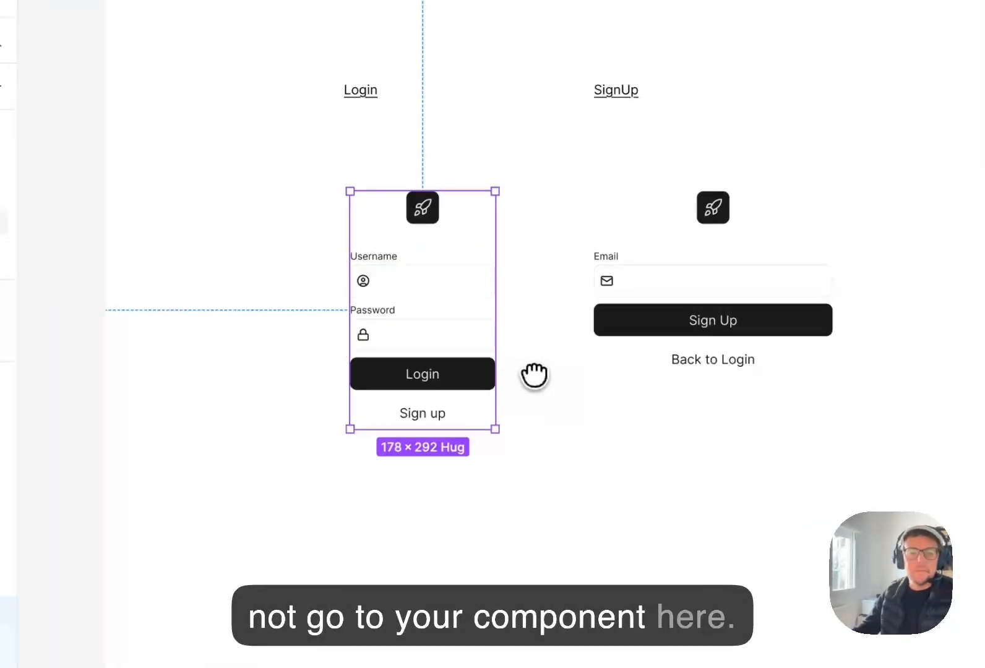
left_click(458, 378)
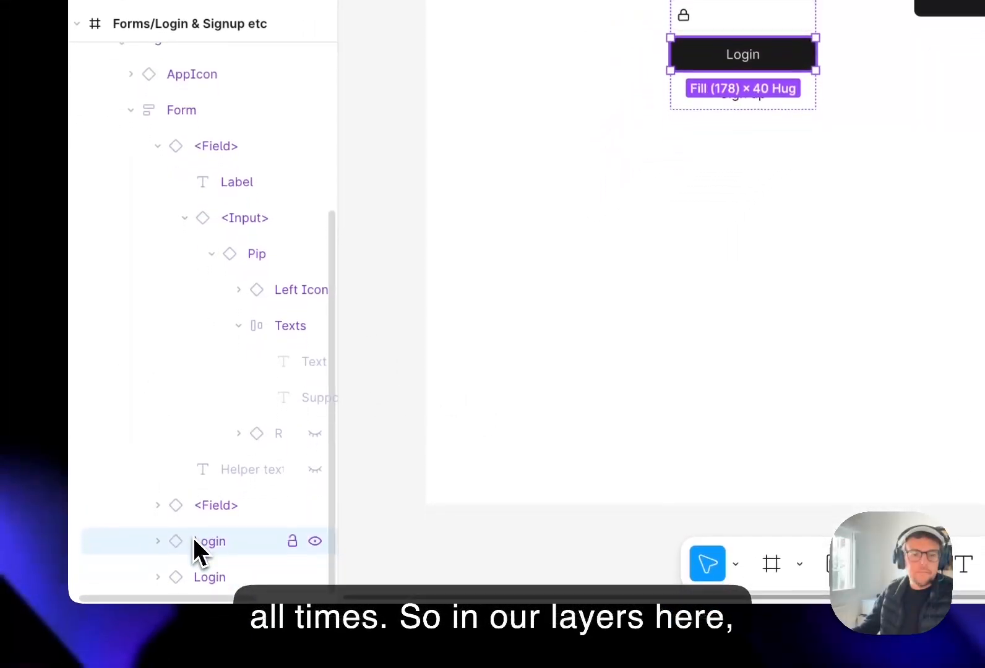
left_click(159, 146)
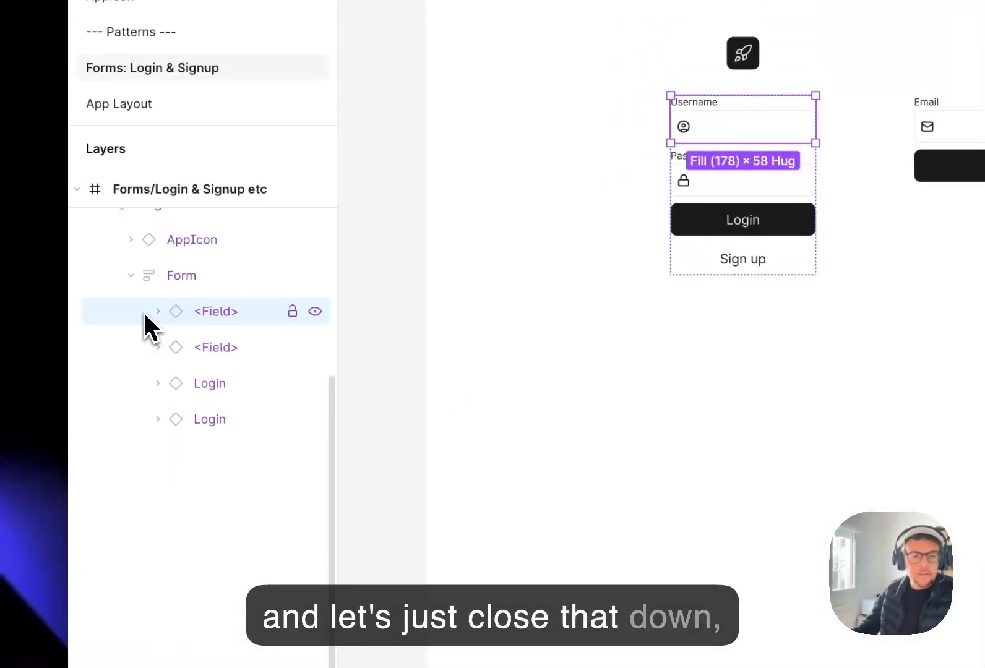
Rename the layer of the Sign up button in the Login form to <Button.Signup>
left_click(229, 412)
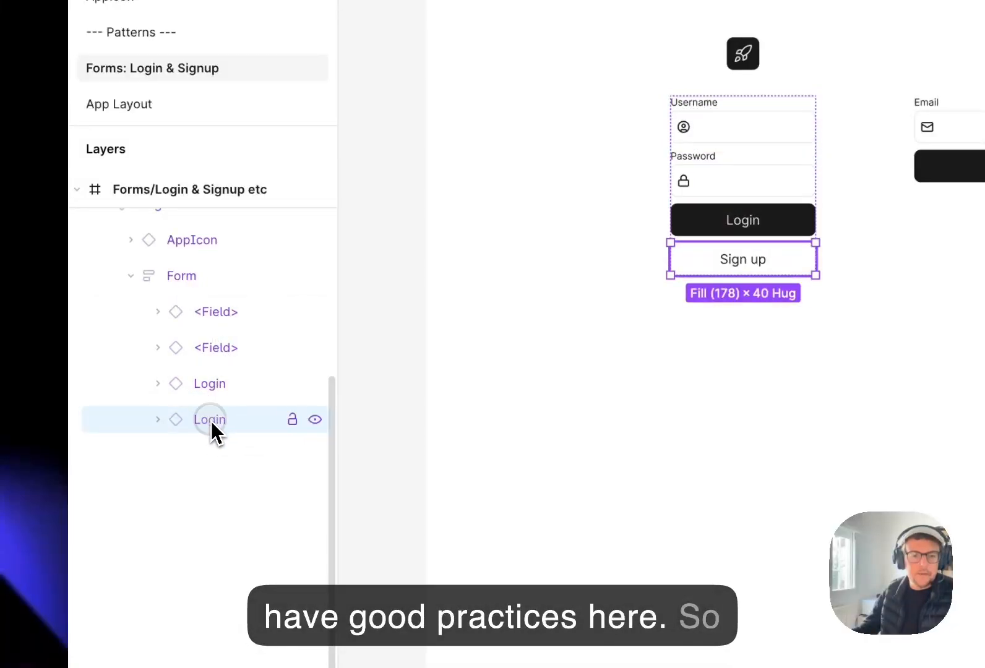
type("SignUP")
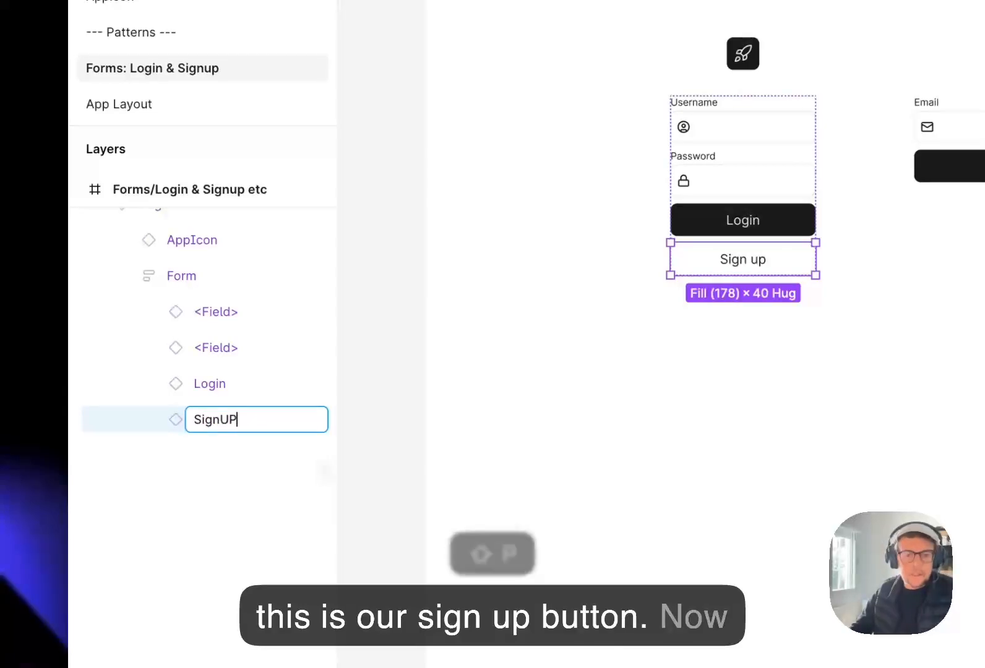
key("super+Left")
key("super+shift+Right")
type("Signup>")
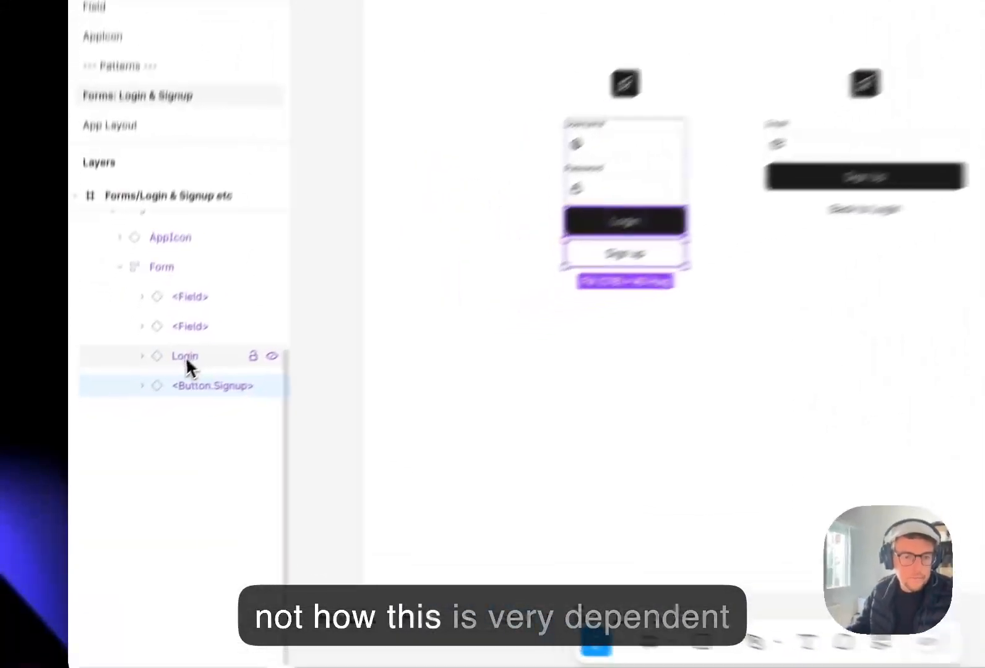
Rename the layer of the Login button in the Login form to <Button.Login>
double_click(138, 406)
key("Left")
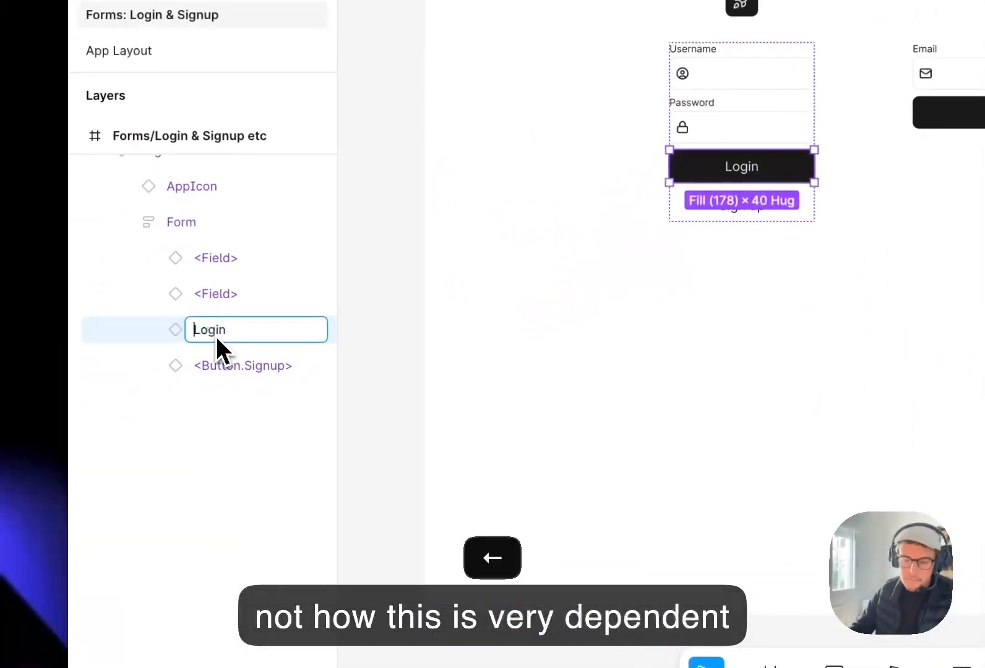
type("<Button")
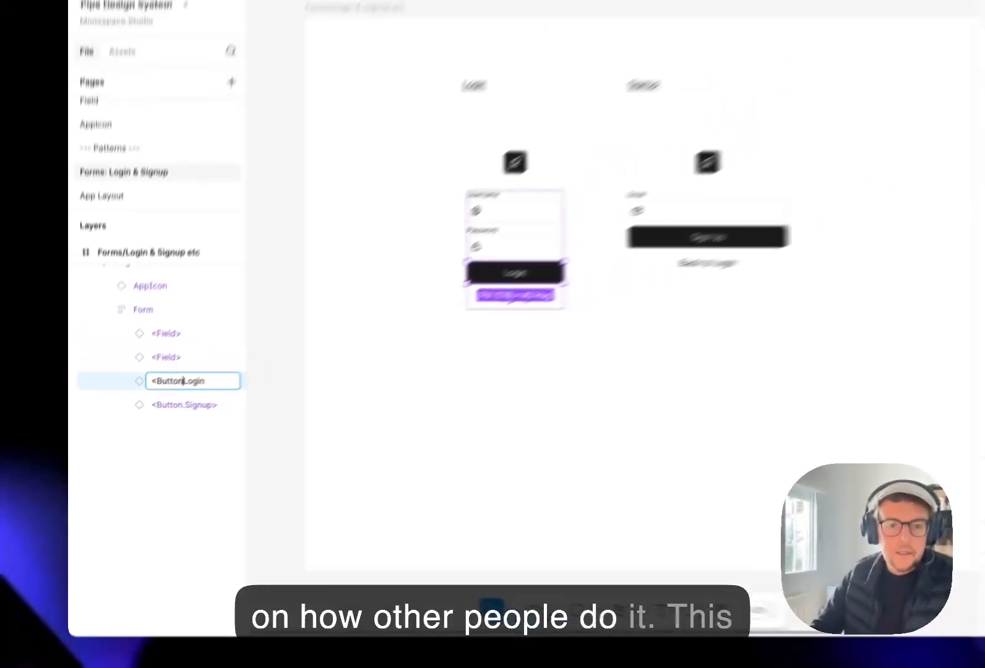
key("super+Right")
type(">")
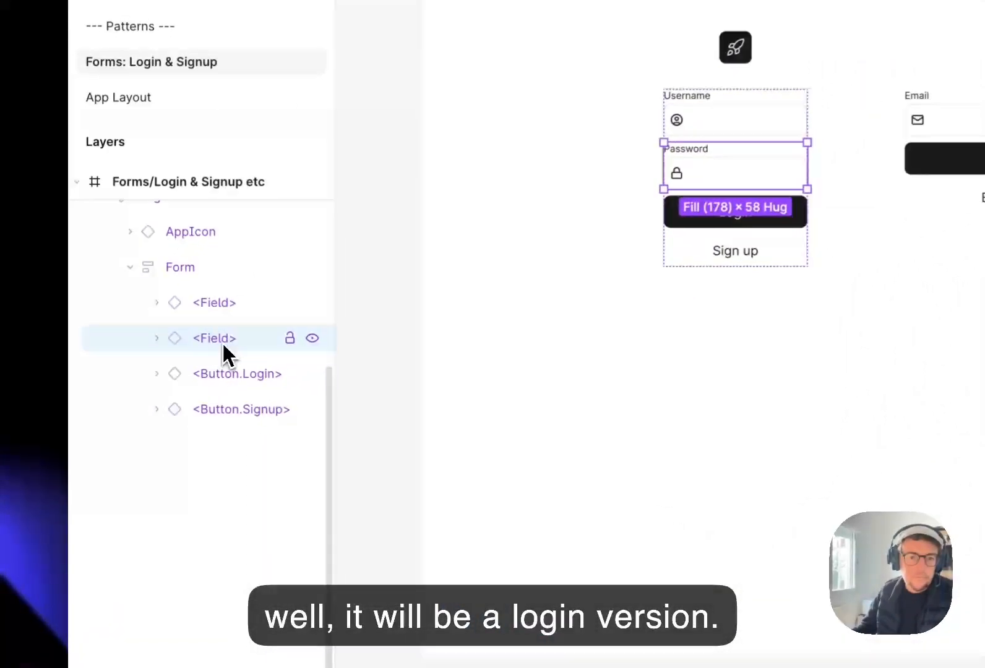
Rename the Password field's layer in the Login form to <Field.password>
double_click(160, 388)
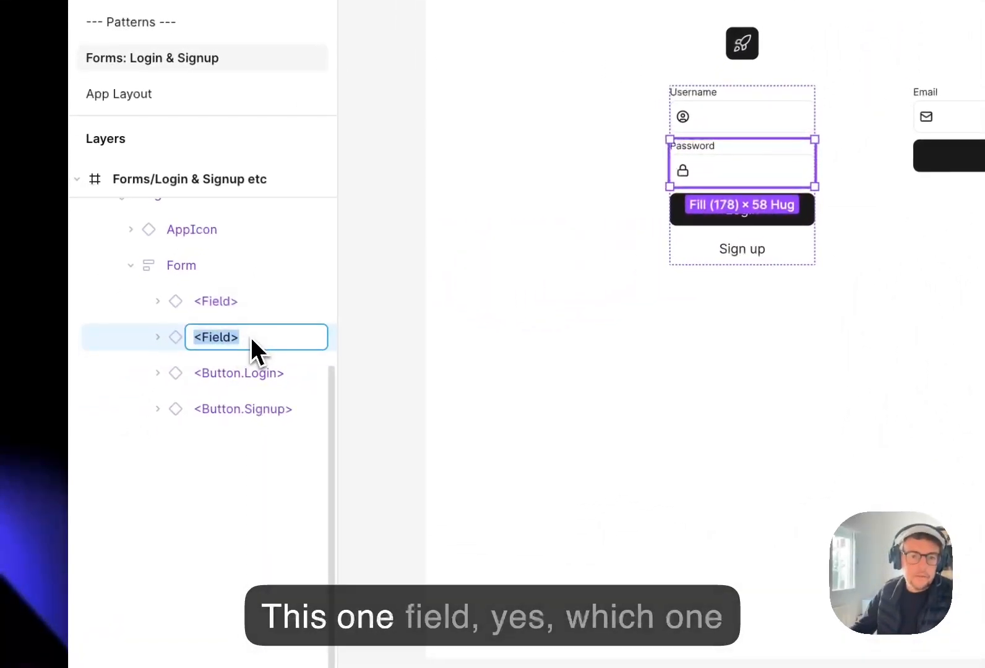
key("Right")
key("Left")
type(".password")
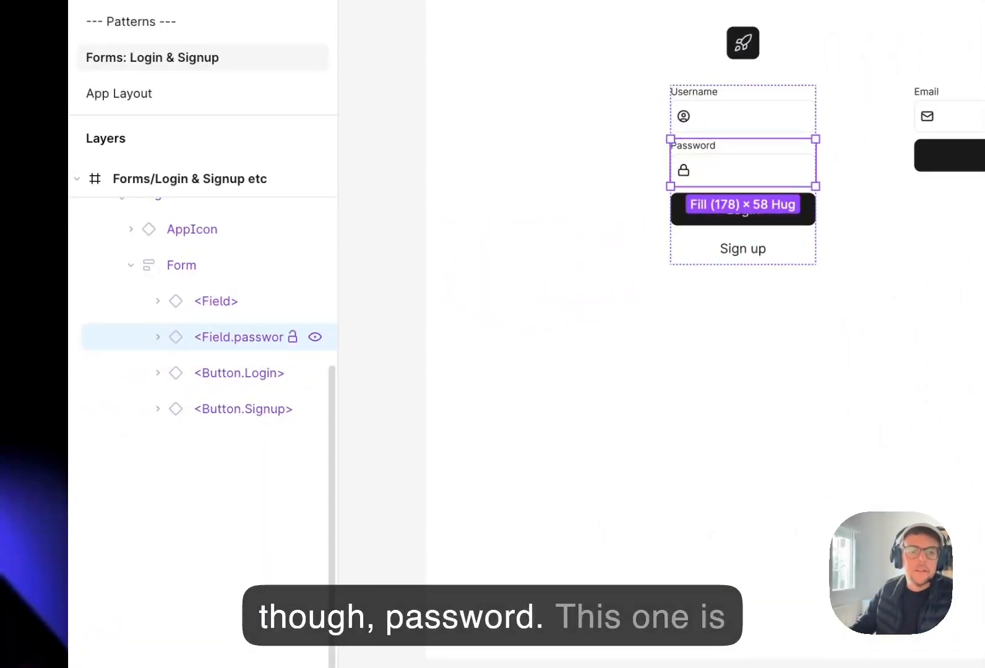
Rename the Username field's layer in the Login form to <Field.username>
left_click(223, 302)
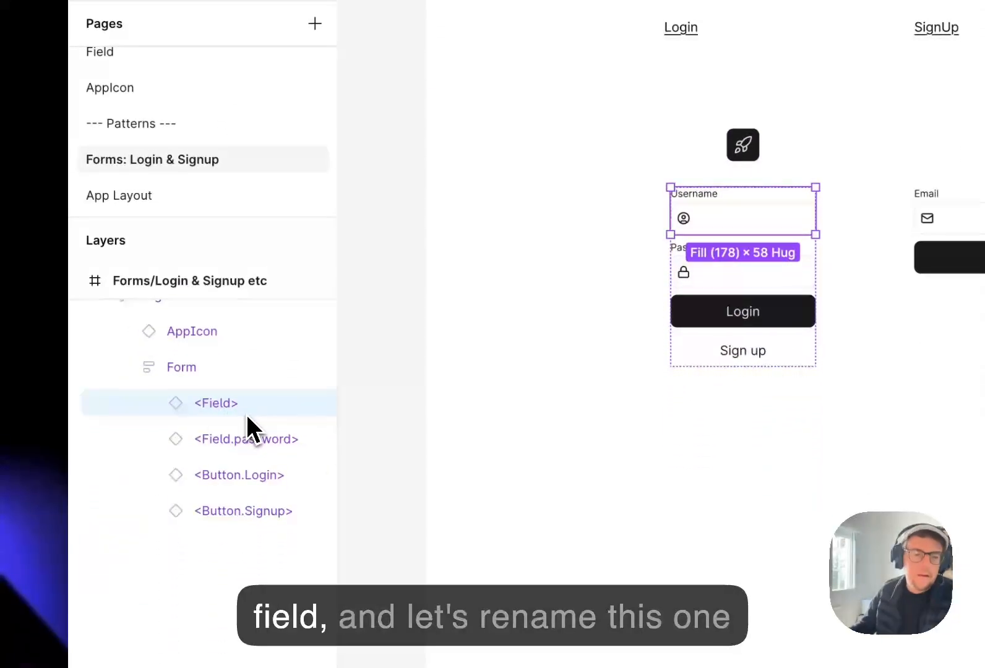
double_click(235, 411)
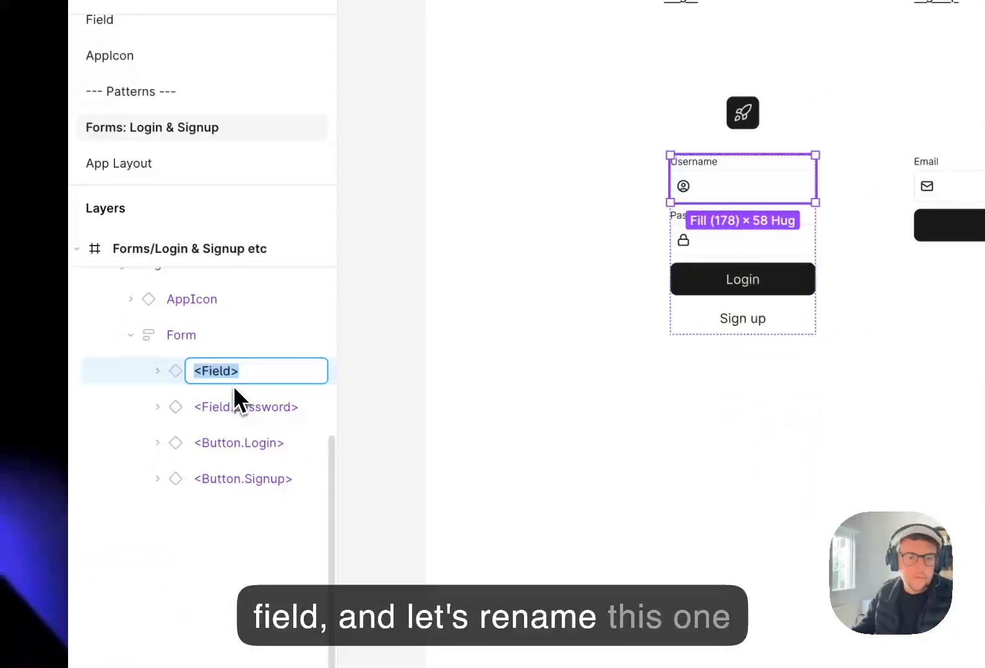
key("Right")
type(".usernam")
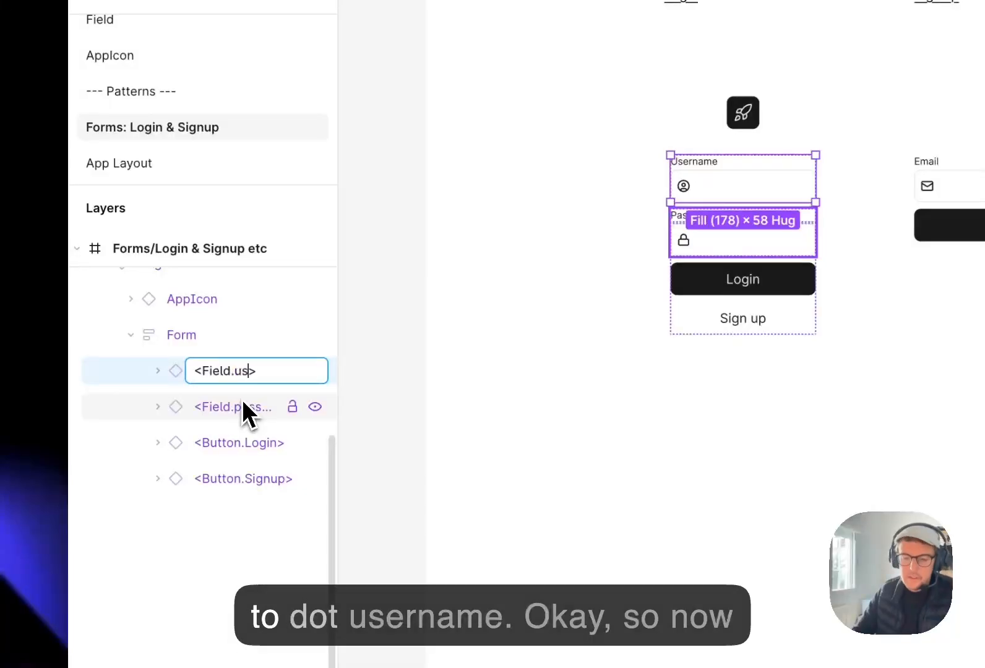
type("e")
key("Return")
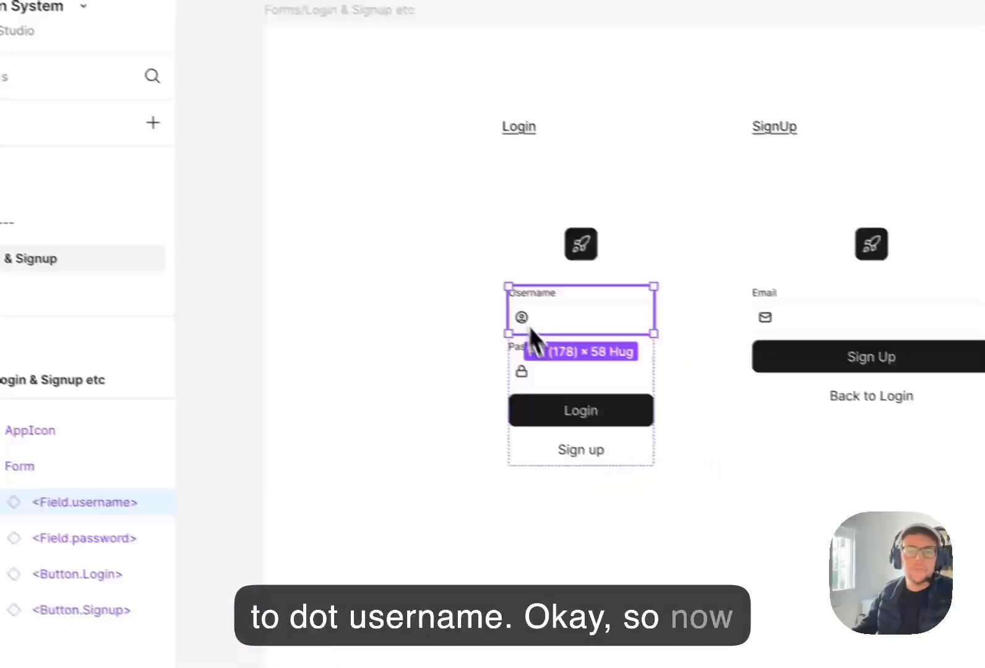
Rename the Email field's layer in the SignUp form to <Field.email>
double_click(802, 317)
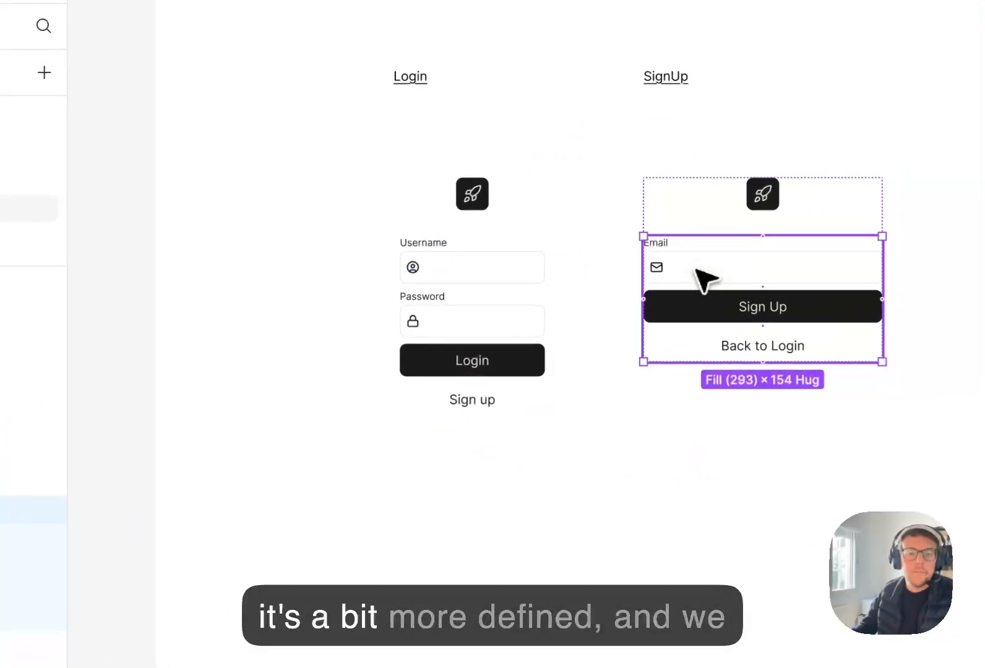
double_click(802, 317)
double_click(195, 386)
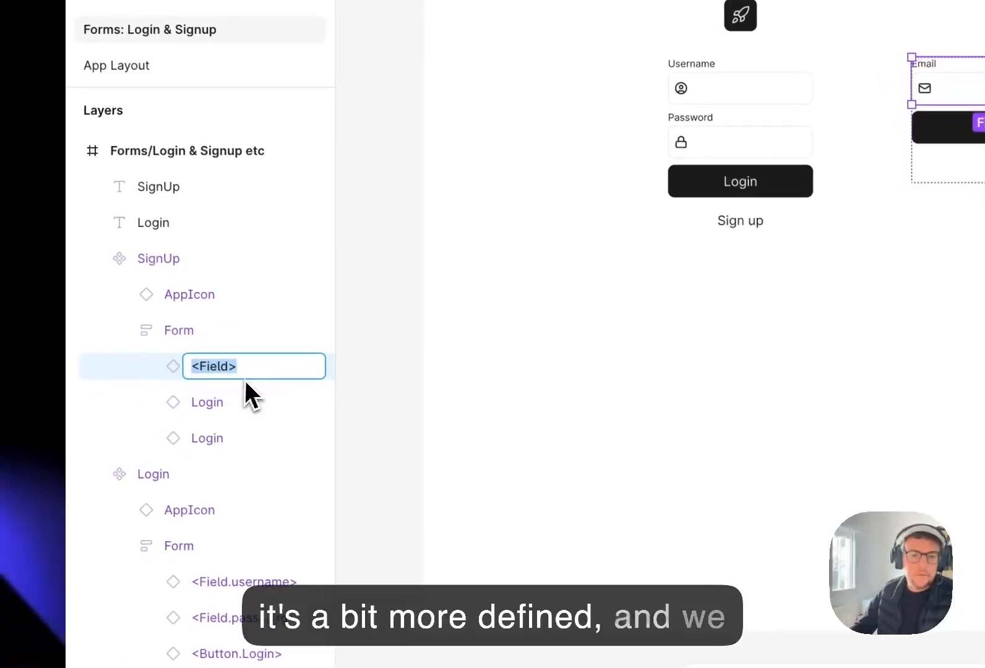
key("Right")
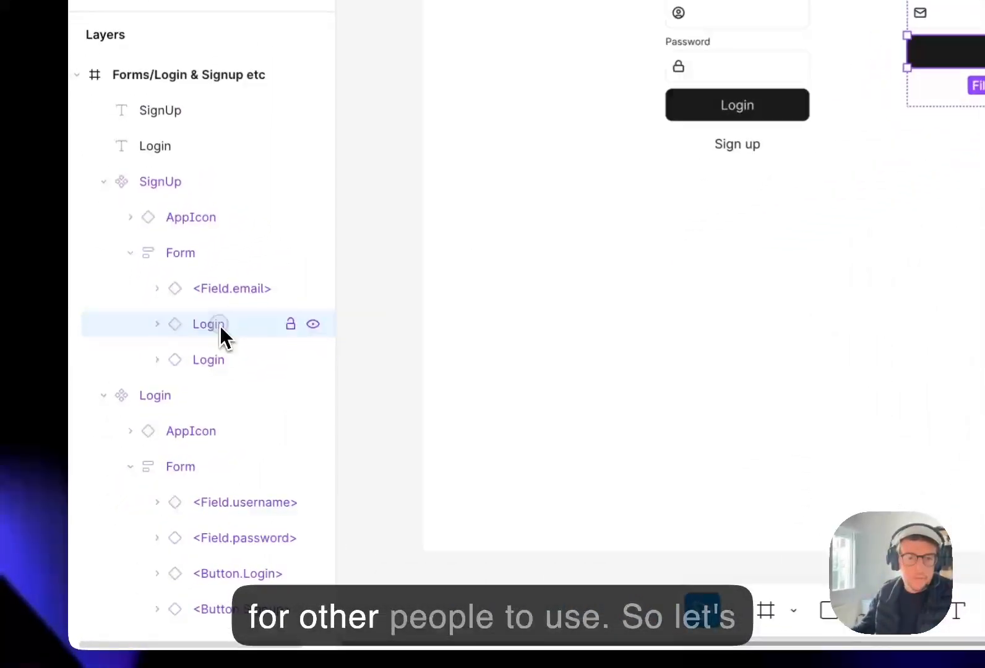
Rename the layer of the Sign Up button in the SignUp form to <Button.SignUp>
double_click(150, 434)
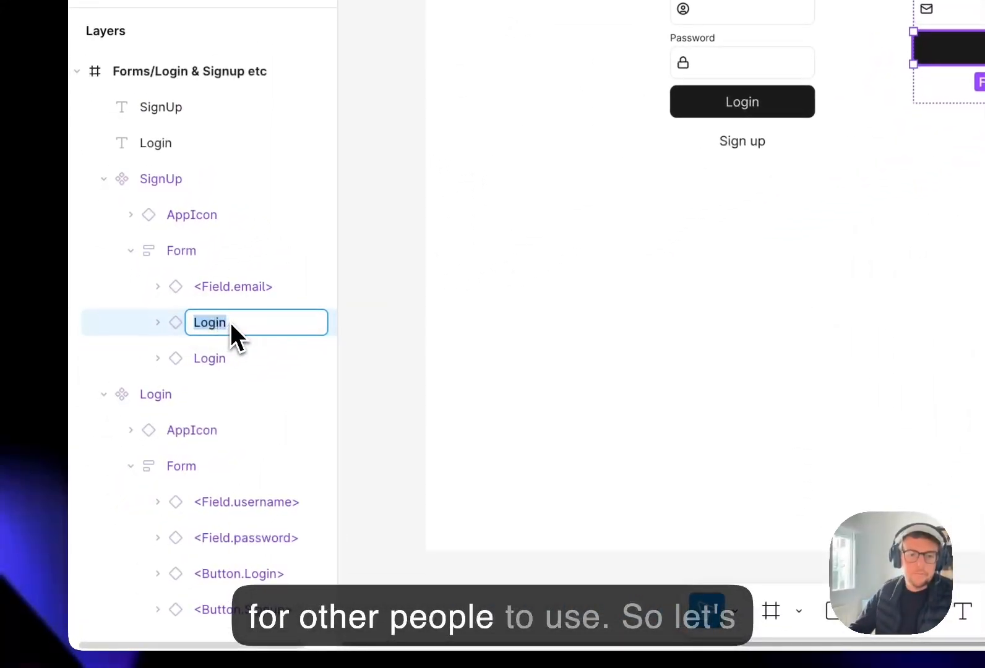
key("Left")
type("<Button.")
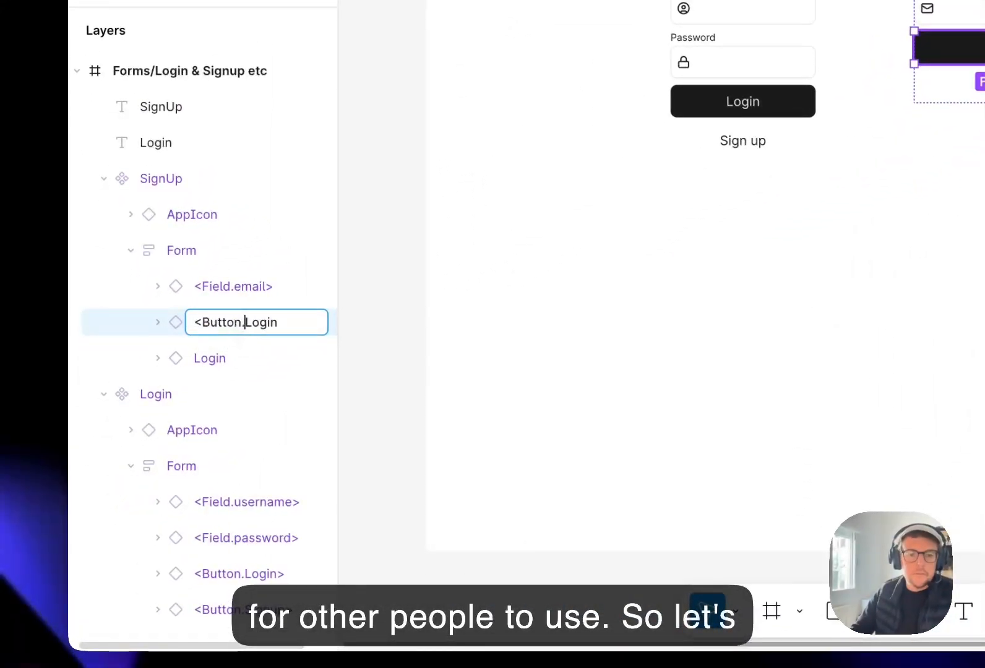
key("super+Right")
type(">")
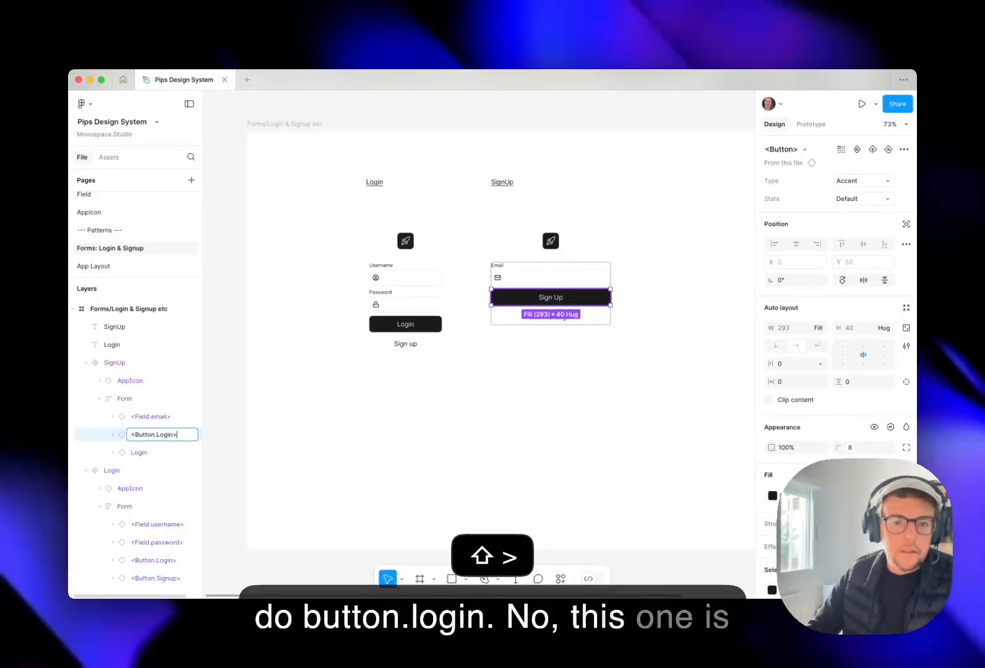
type("Signup")
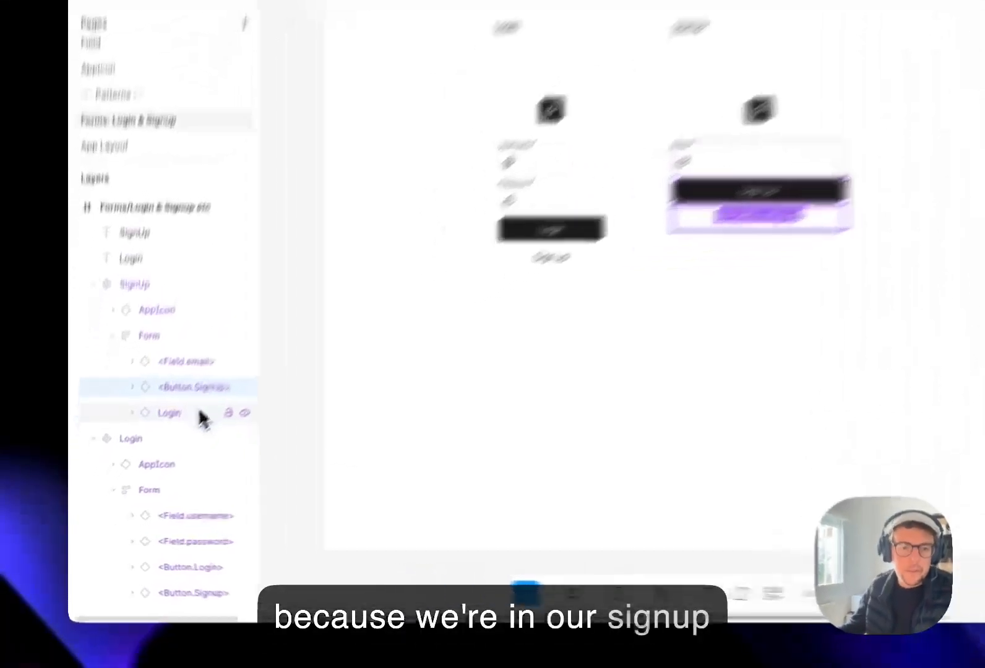
Rename the layer of the Back to Login button in the SignUp form to <Button.BacktoLogin>
double_click(139, 453)
key("Left")
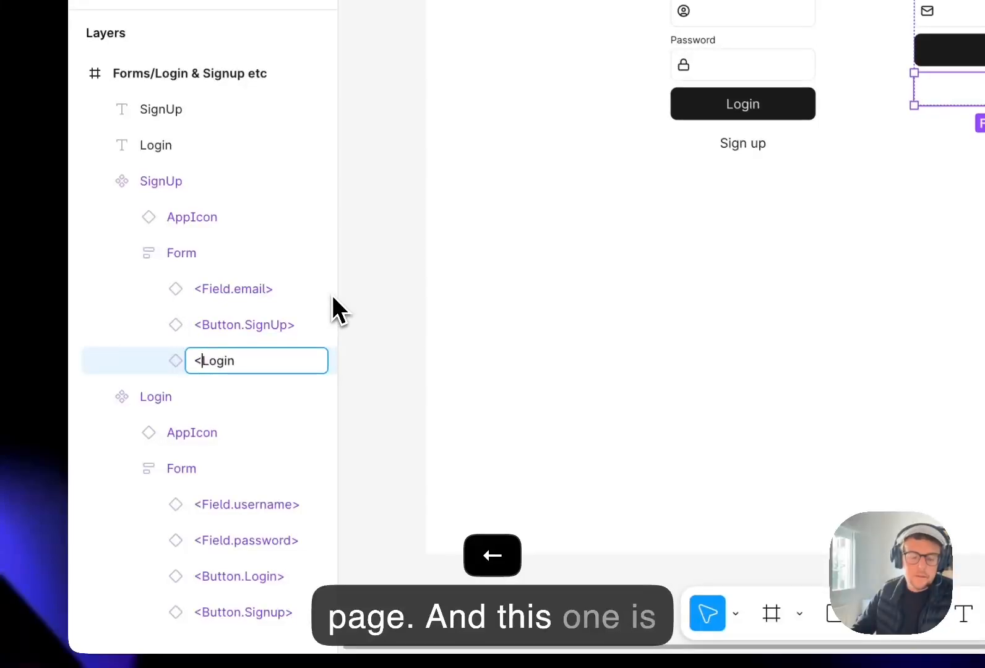
type("<Button.")
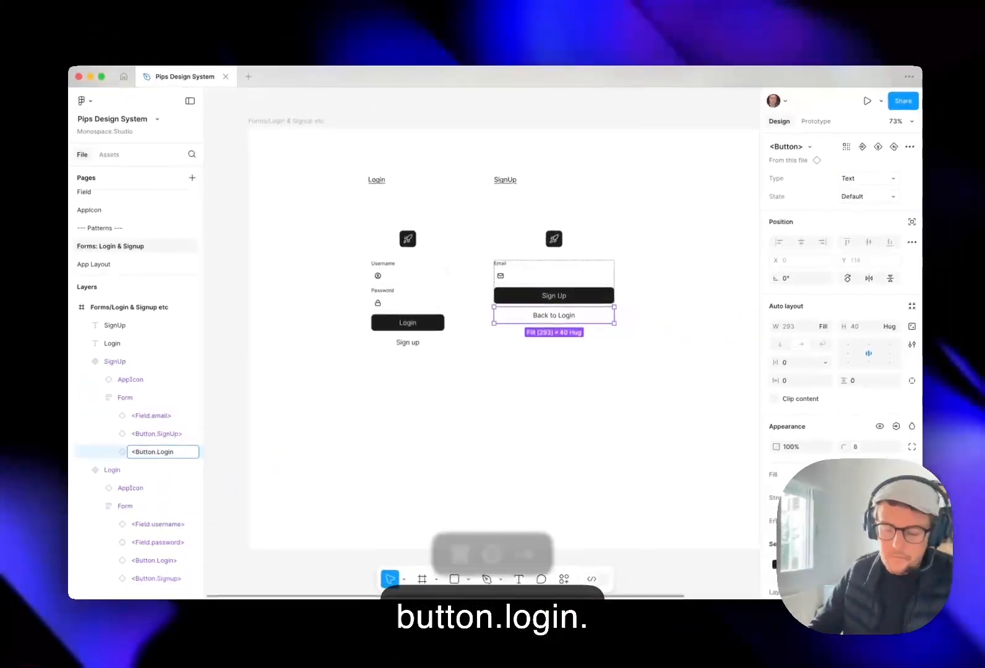
key("super+shift+Right")
key("Right")
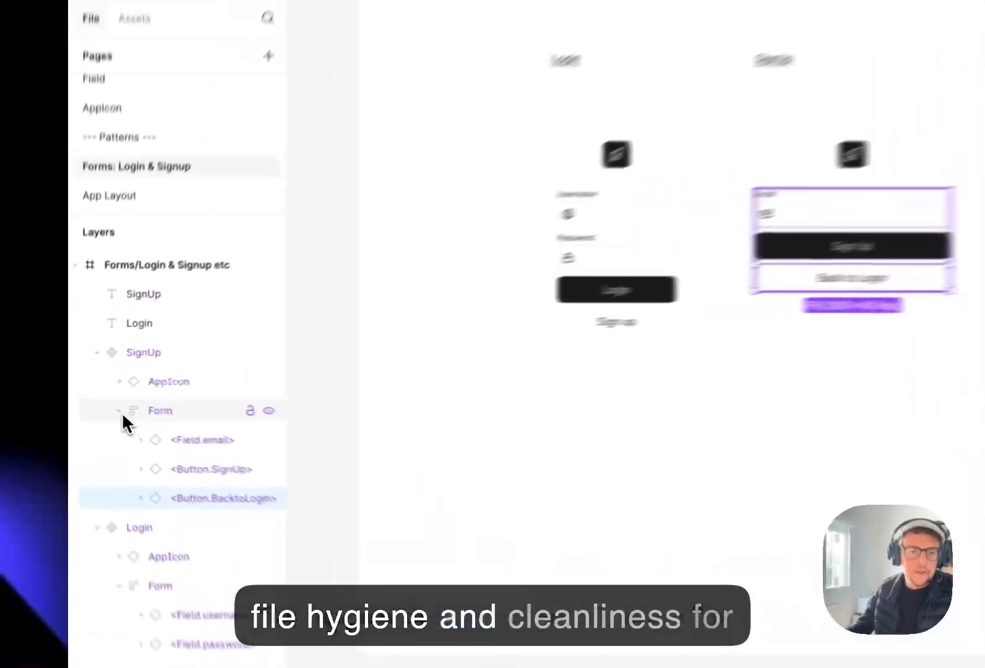
left_click(100, 399)
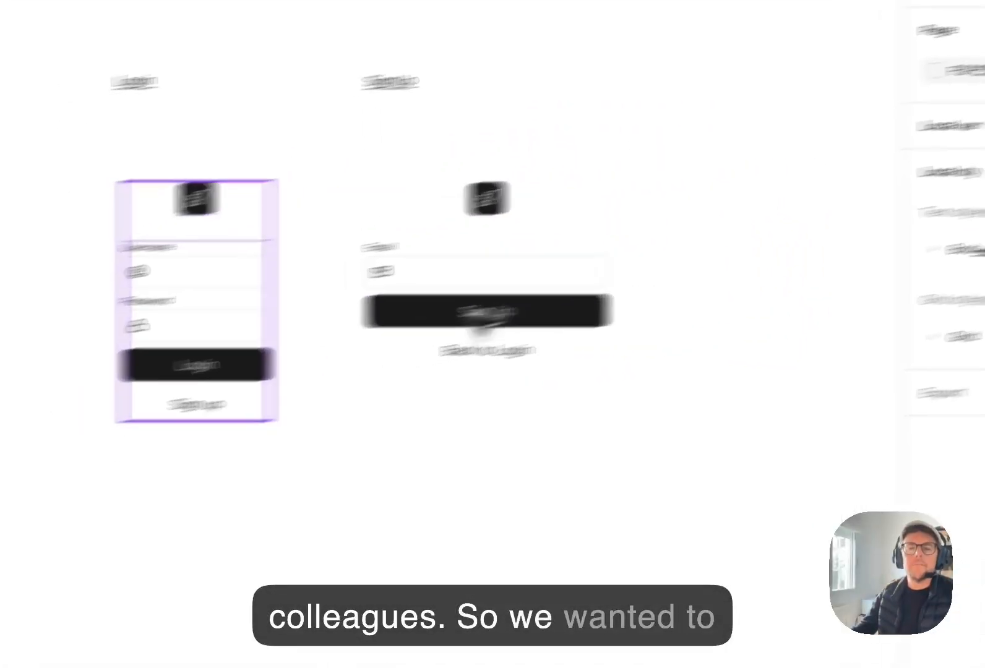
Duplicate the Sign up button in the Login form and change the copy's label to Google
double_click(152, 421)
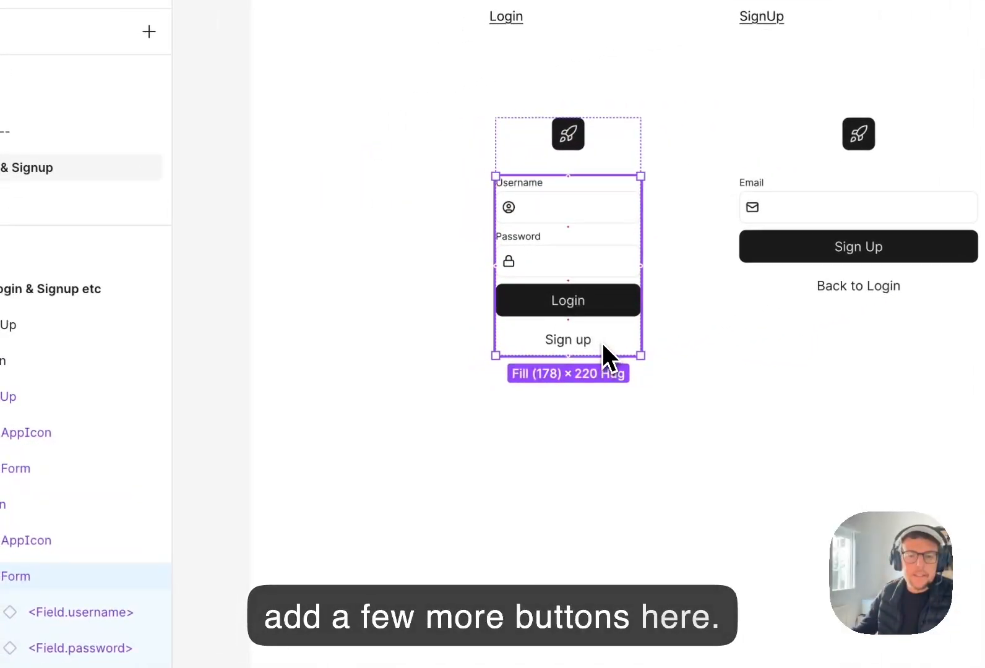
left_click(691, 317)
left_click(592, 304)
double_click(597, 313)
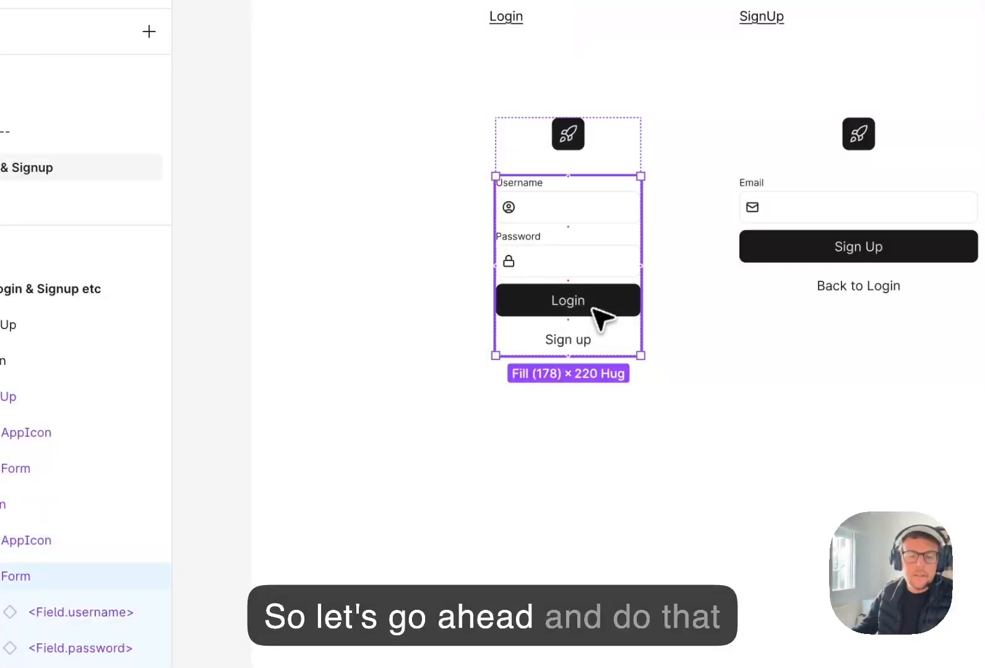
double_click(613, 316)
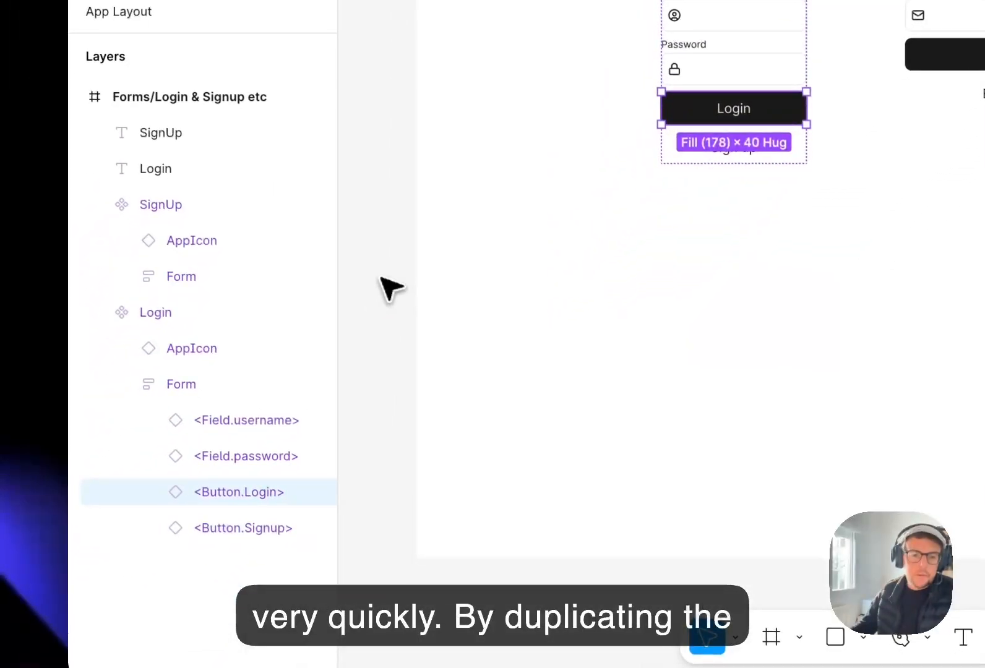
left_click(243, 528)
key("super+d")
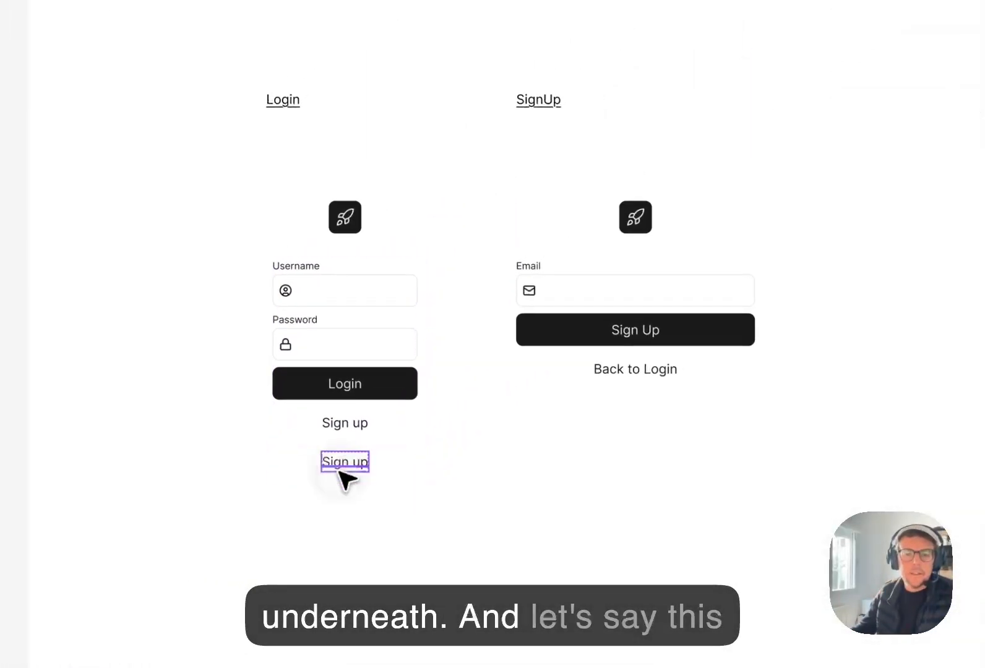
type("oogle")
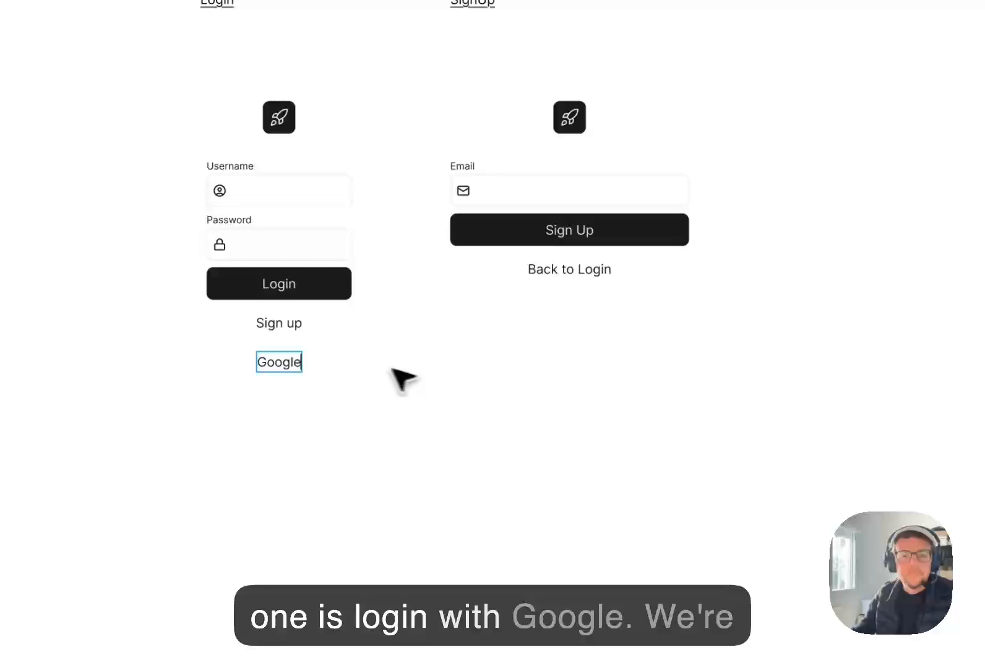
key("Escape")
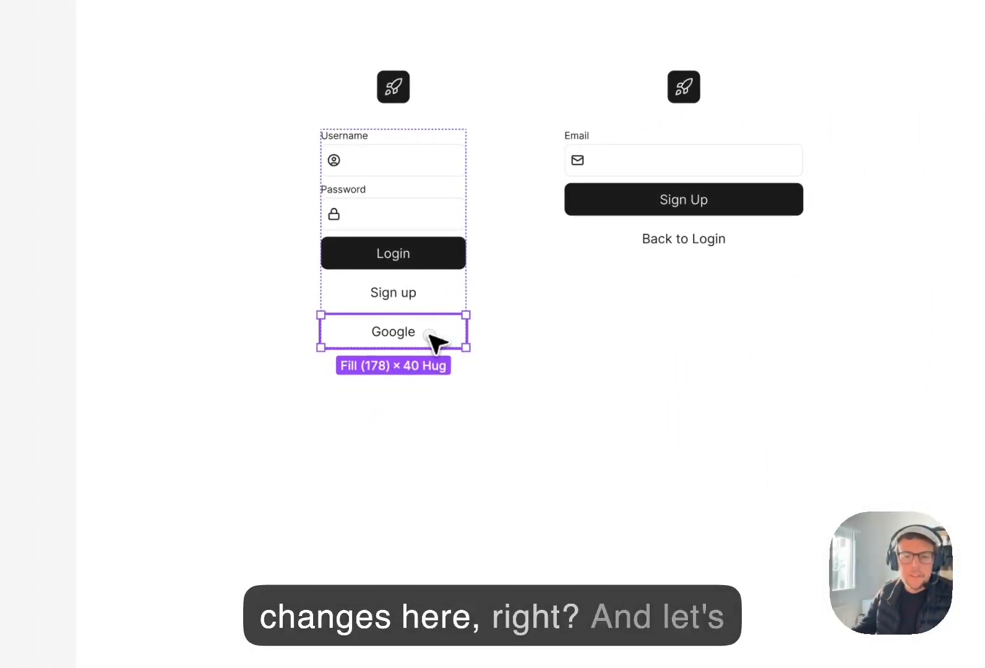
Duplicate the Google button in the Login form and change the copy's label to Github
key("super+d")
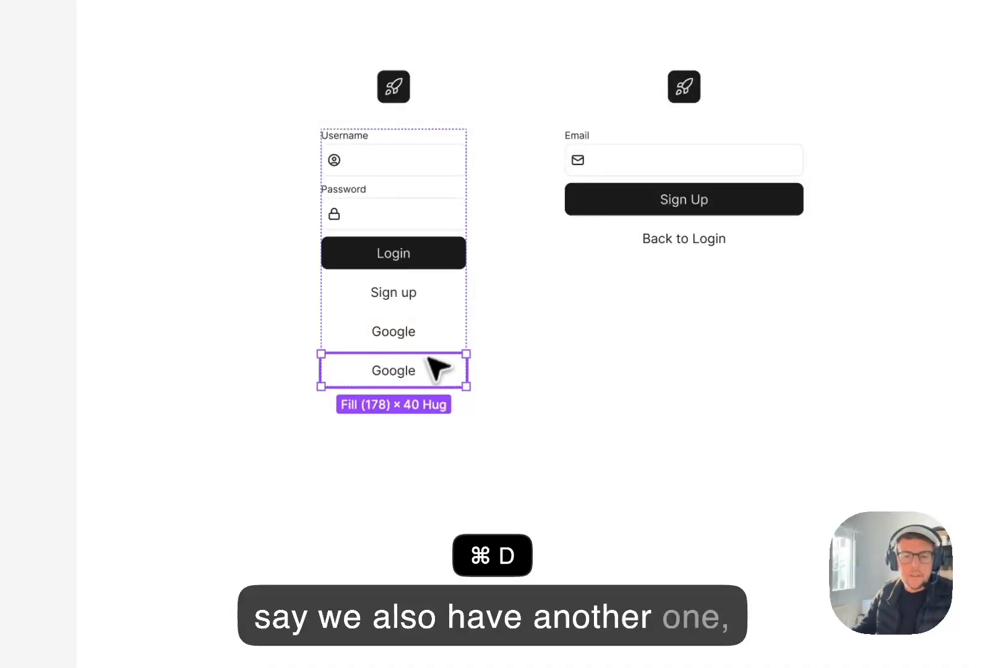
double_click(397, 371)
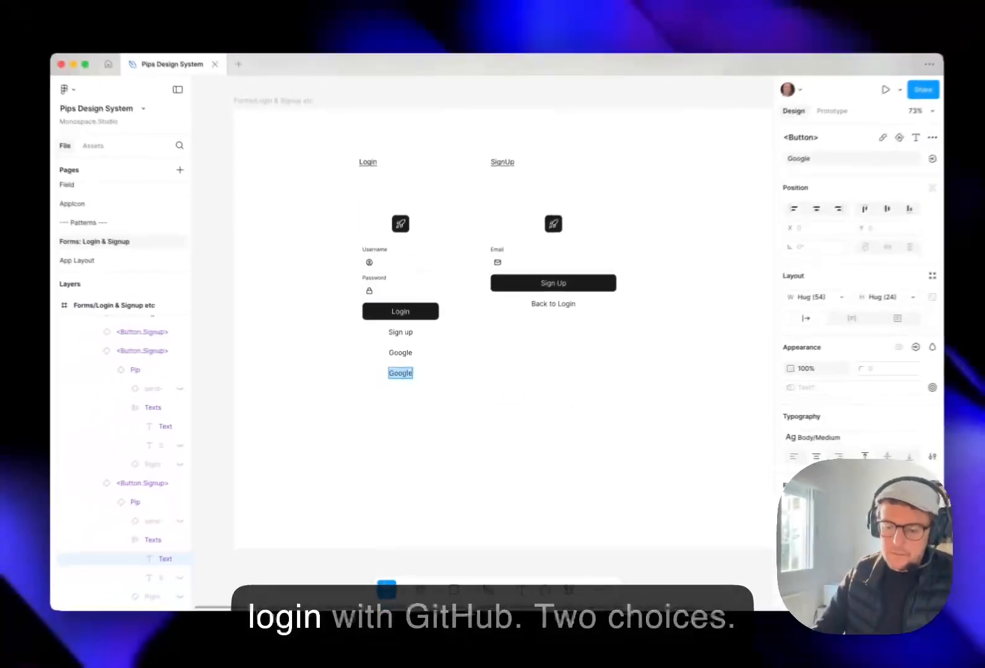
type("Github")
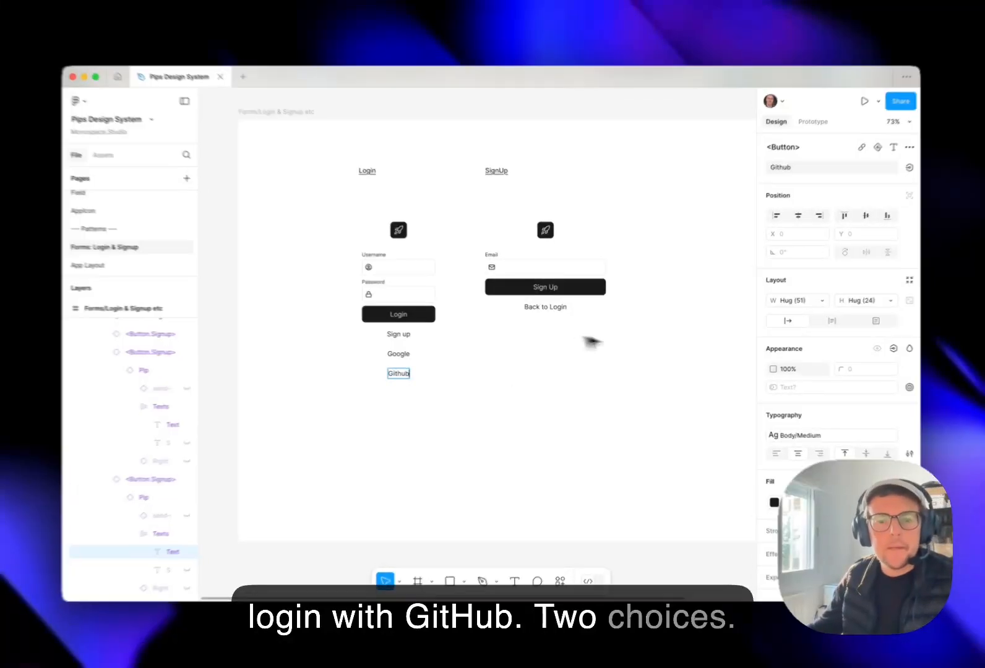
left_click(585, 341)
left_click(372, 355)
left_click(384, 373, "shift")
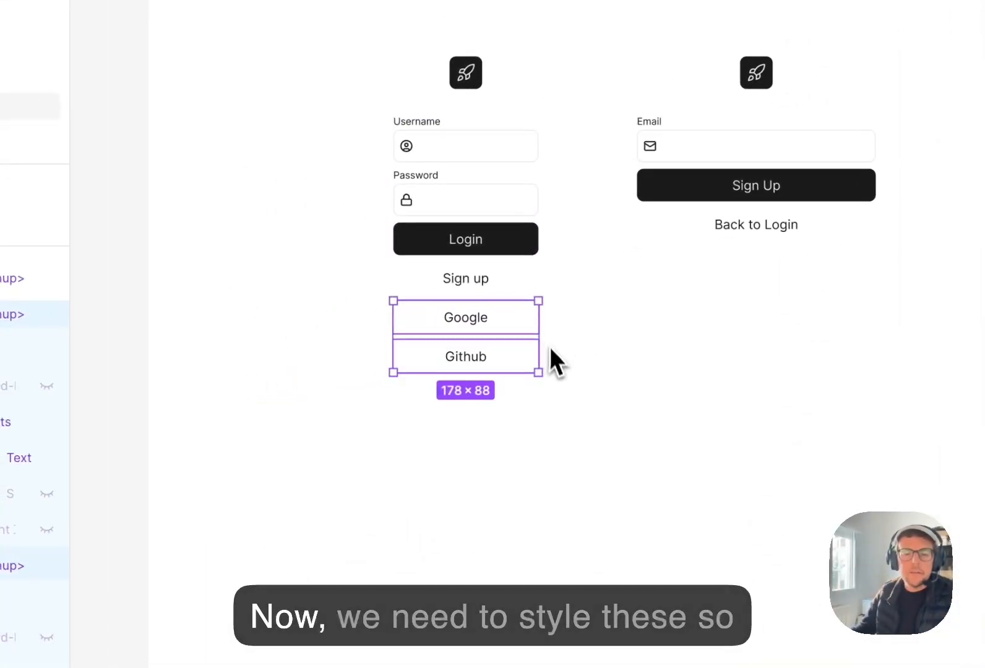
key("shift+a")
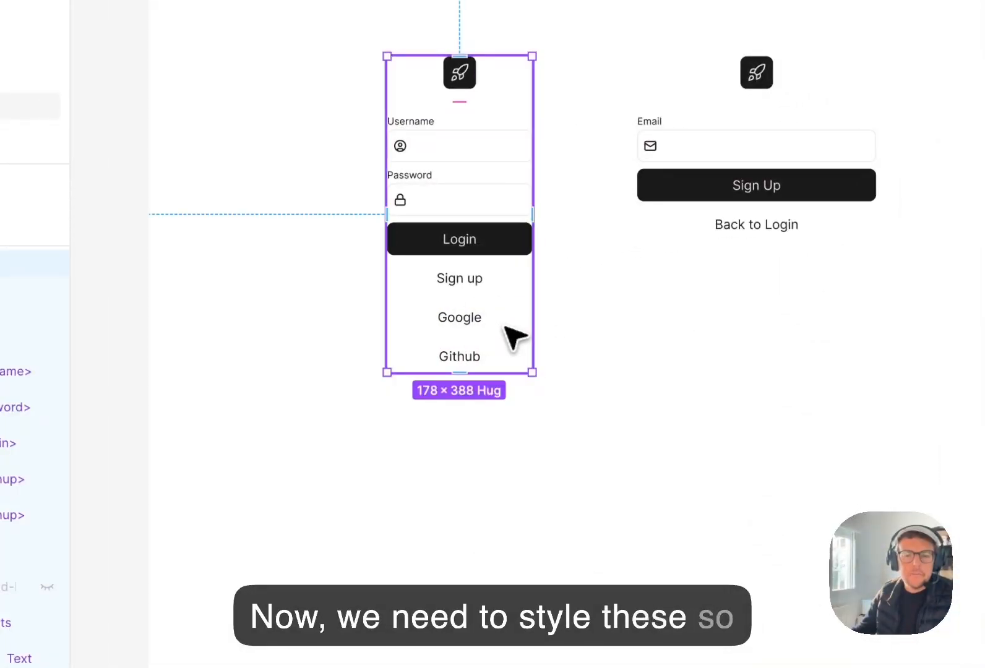
key("super+z")
Change the Type of both the Google and Github buttons in the Login form to Accent
left_click(509, 326)
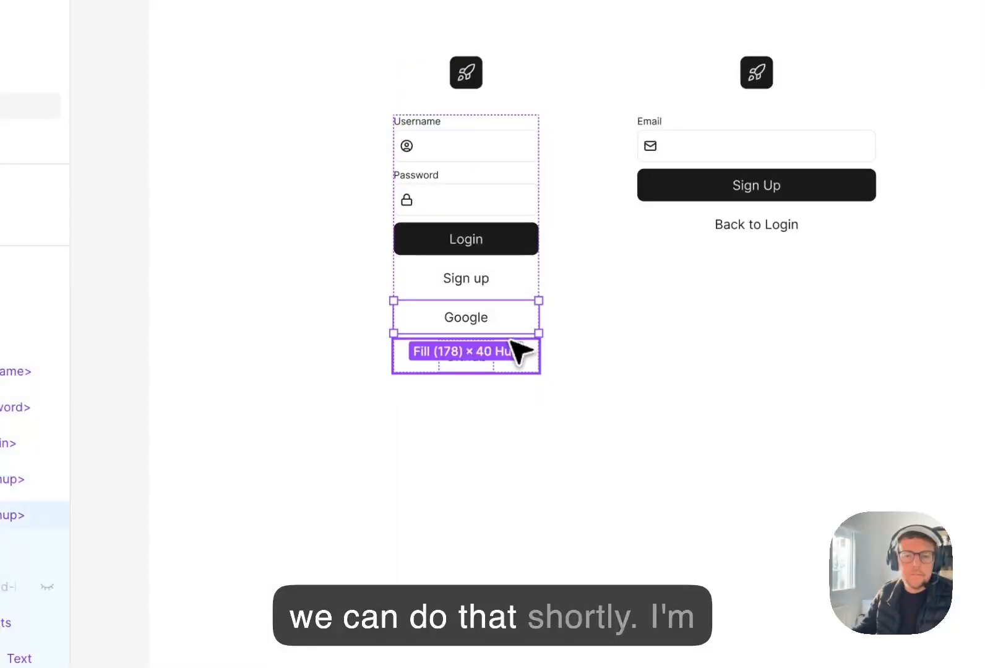
left_click(518, 365, "shift")
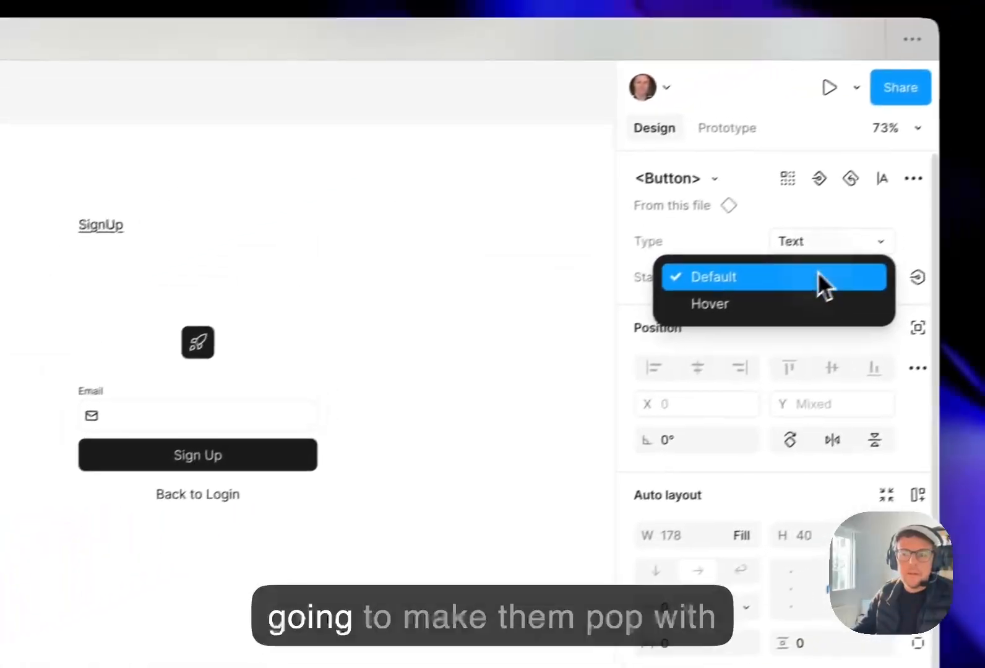
left_click(818, 282)
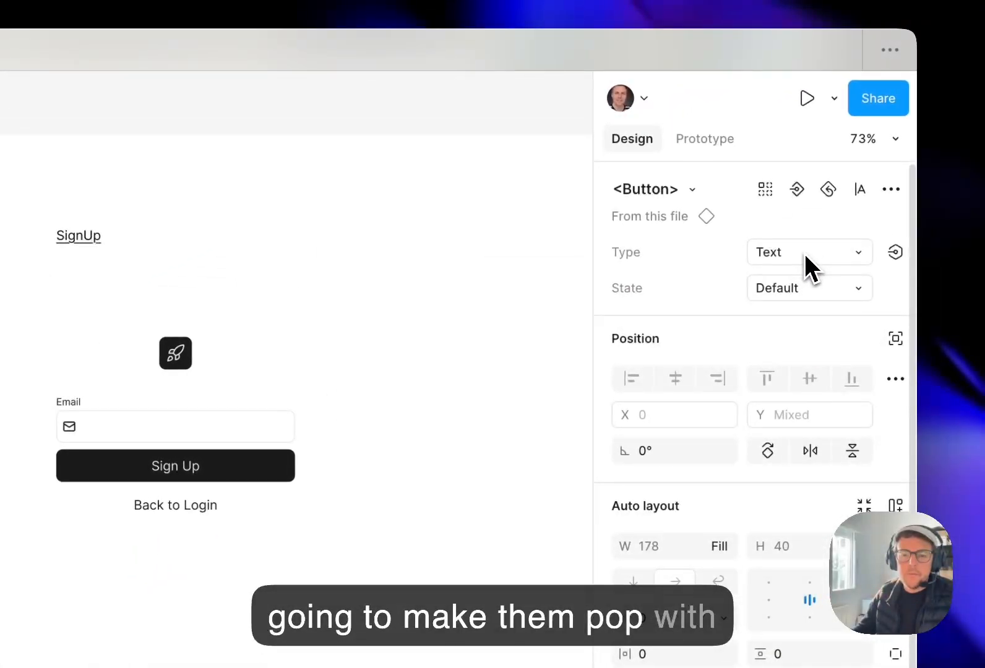
left_click(805, 253)
left_click(796, 279)
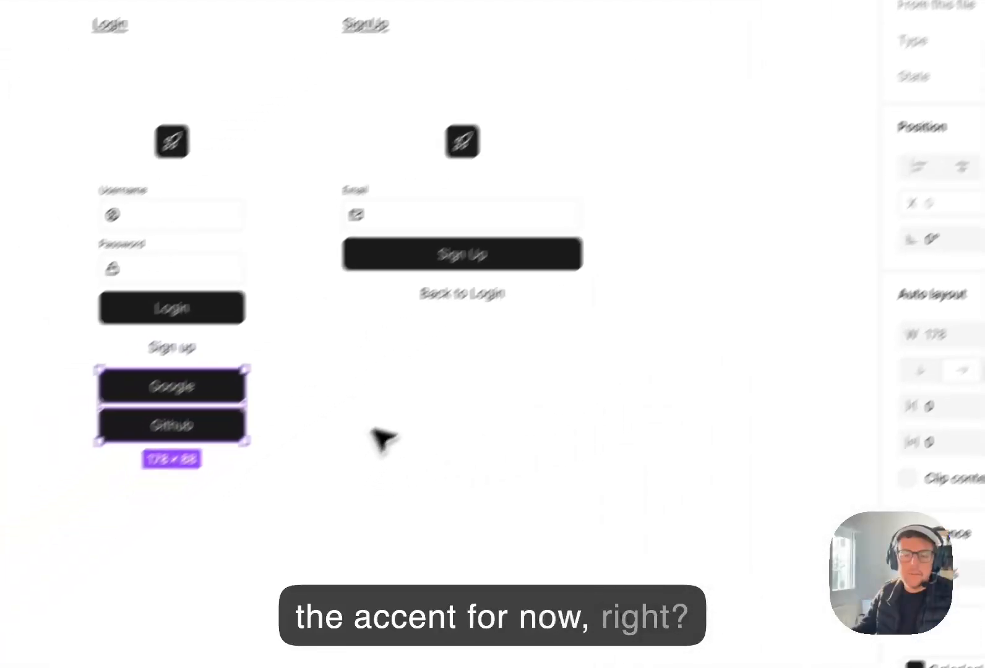
left_click(31, 625)
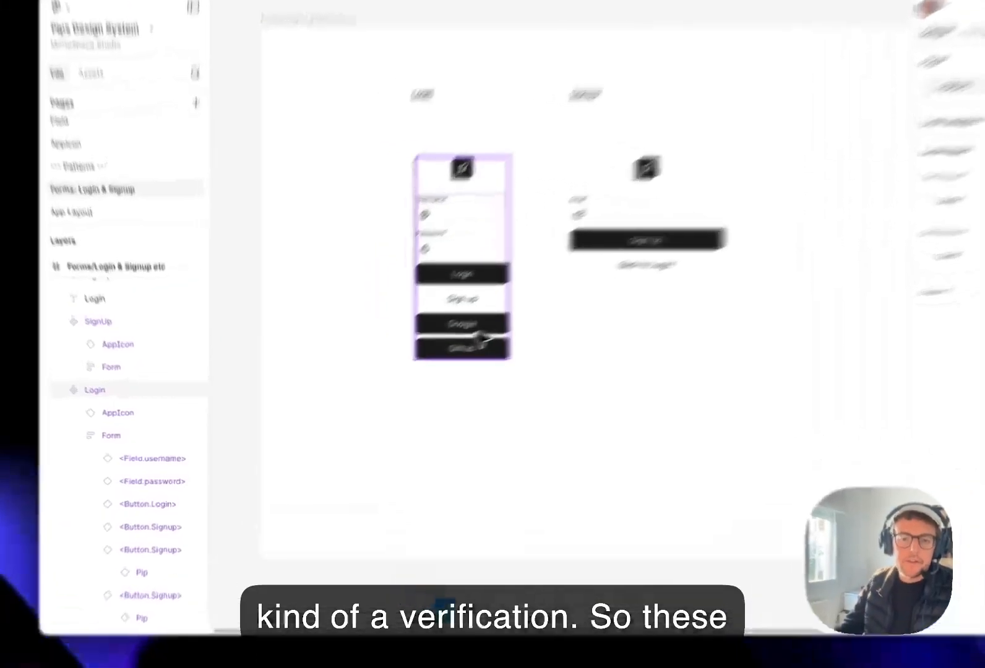
Wrap the Google and Github buttons in a horizontal auto layout frame named Social
left_click(414, 363)
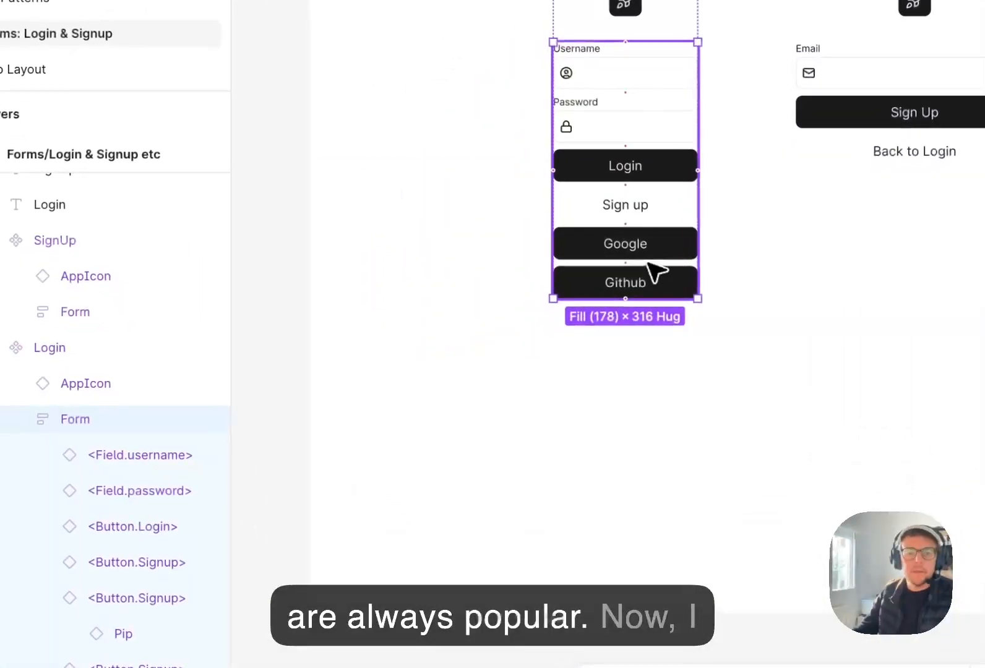
left_click(413, 361)
left_click(675, 285, "shift")
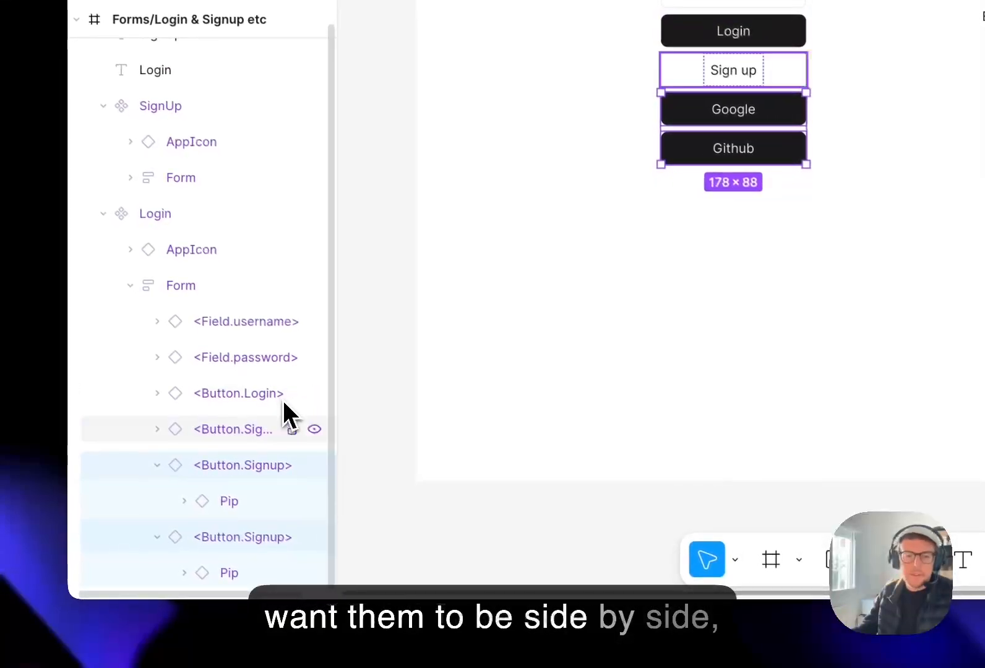
key("shift+a")
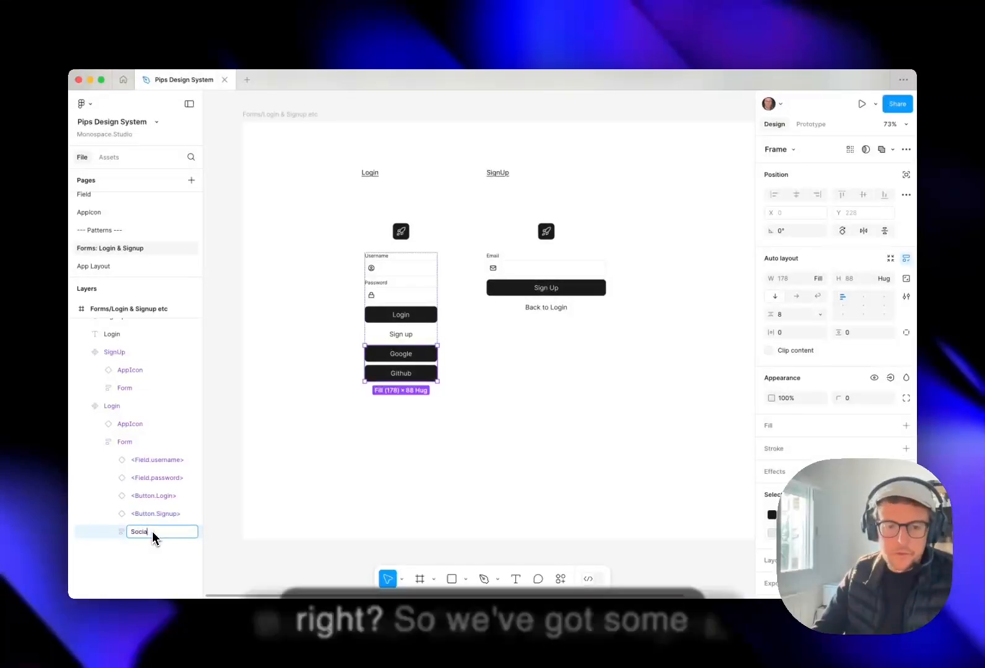
type("Social")
key("Return")
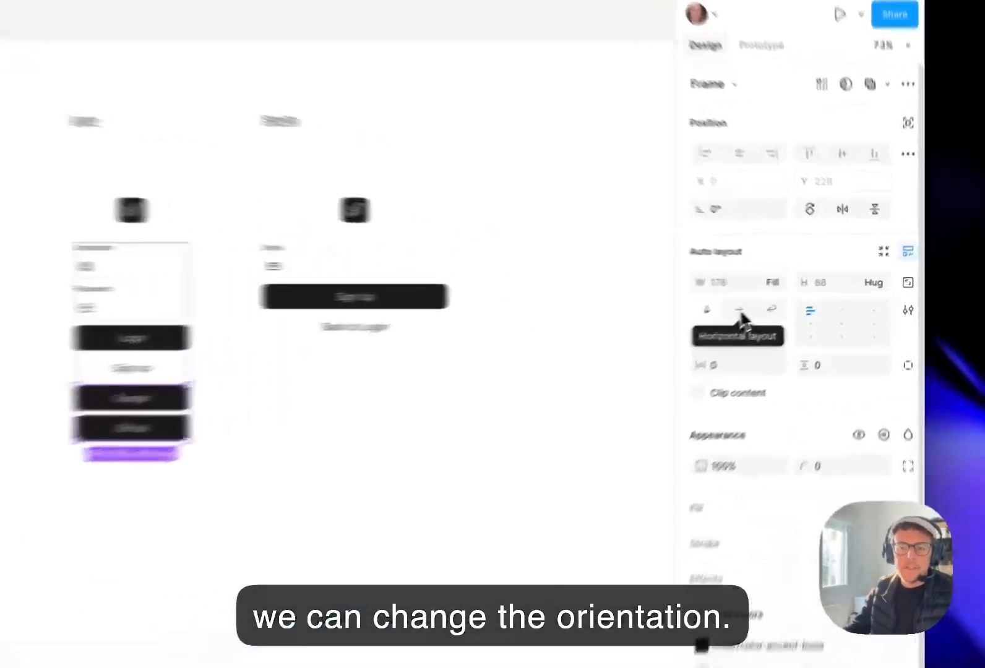
left_click(800, 298)
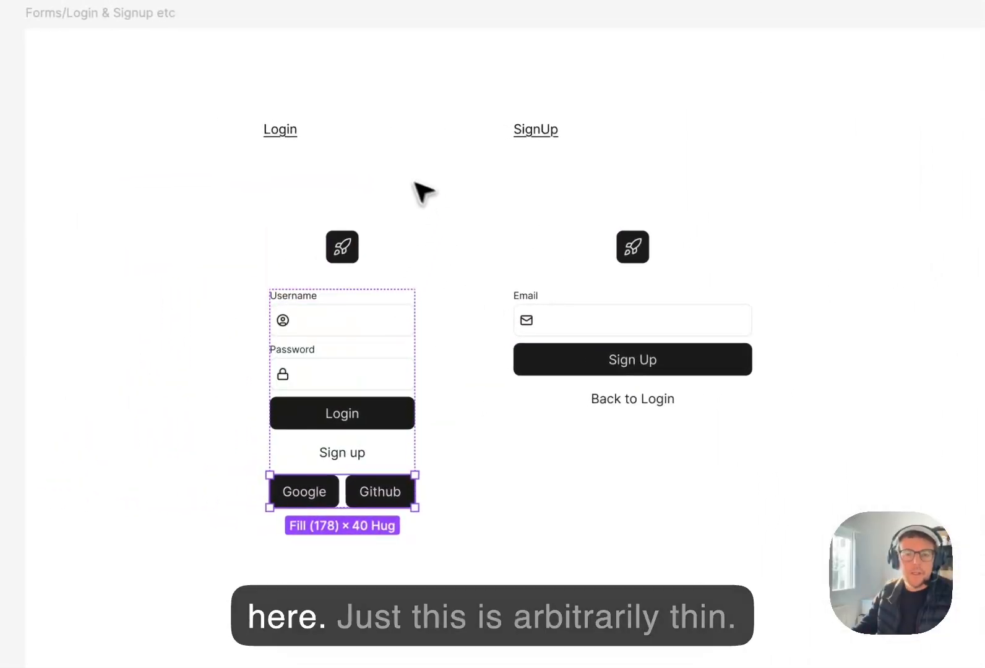
Widen the Login form component to about 262 px
left_click(370, 178)
left_click_drag(420, 281, 449, 279)
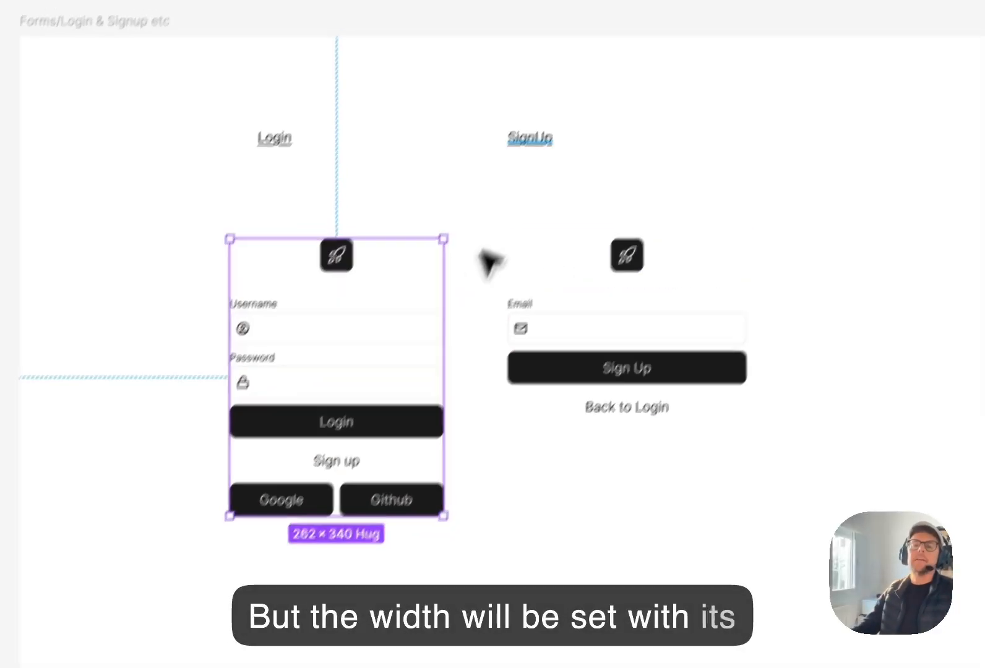
left_click_drag(569, 521, 620, 422)
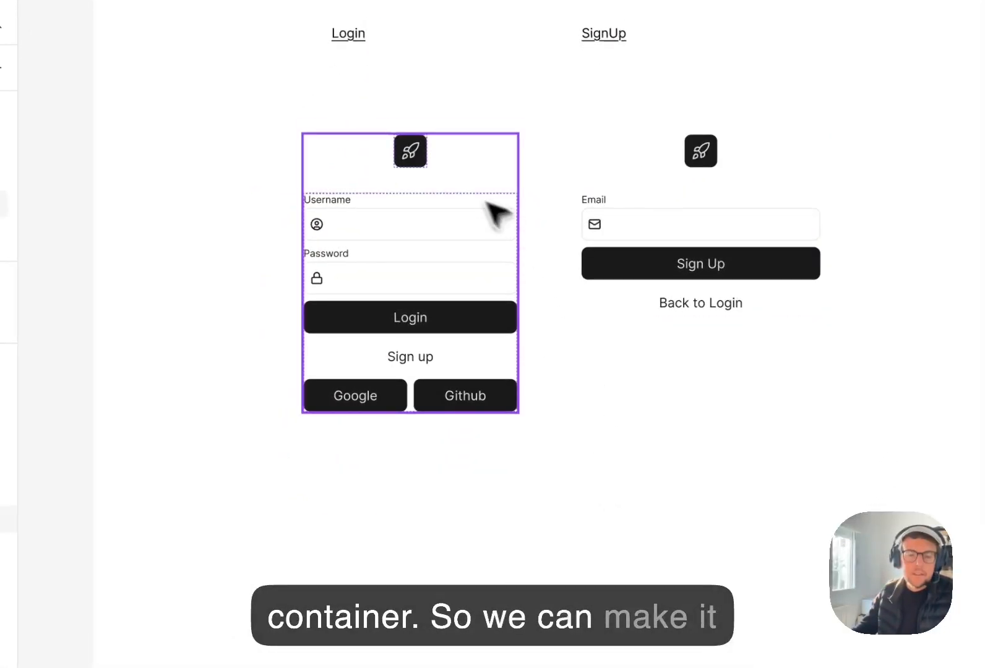
scroll(550, 336, "up", 2)
left_click(494, 278)
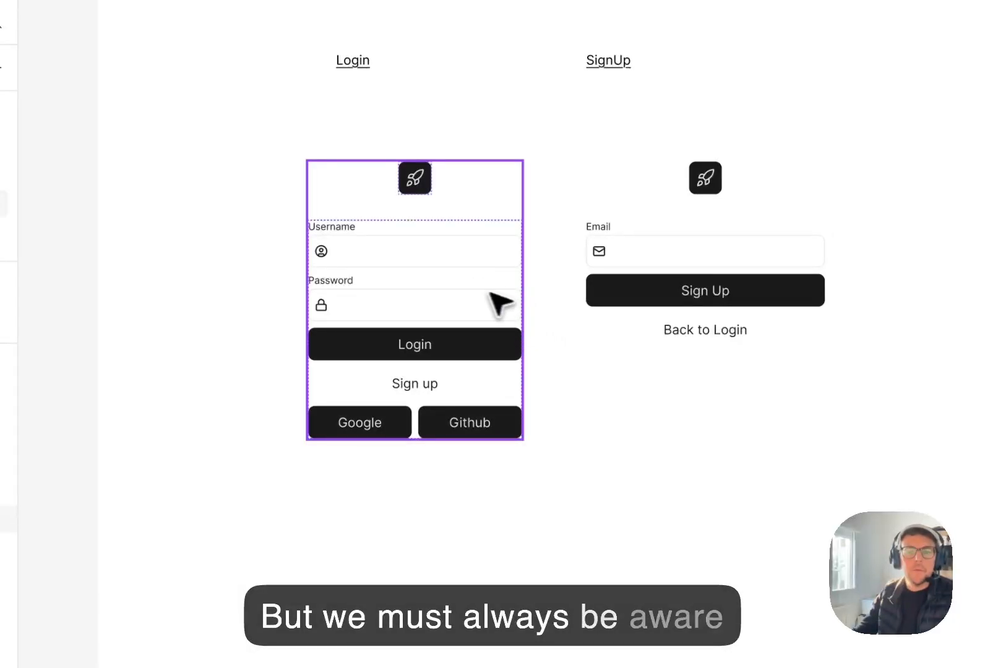
left_click(495, 303)
mouse_move(523, 306)
left_mouse_down()
mouse_move(480, 306)
mouse_move(515, 305)
left_mouse_up()
key("super+z")
Move the SignUp form component slightly farther away from the Login form
left_click(586, 393)
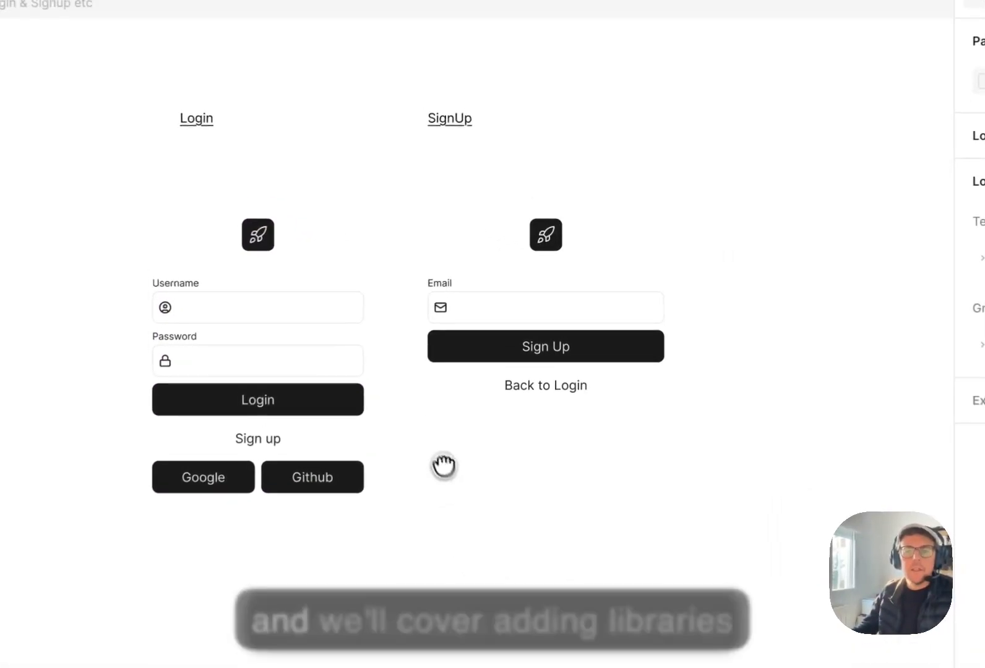
left_click_drag(524, 365, 537, 366)
left_click(504, 460)
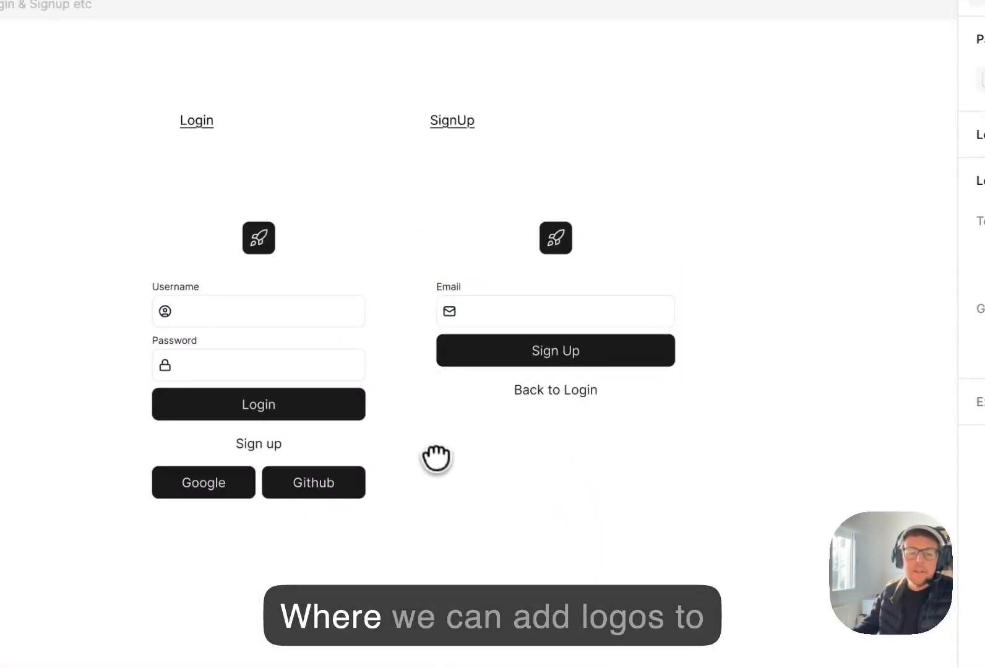
Open the Prototype page and apply the spacer-3xl token to the m/Login frame's horizontal padding
left_click(265, 484)
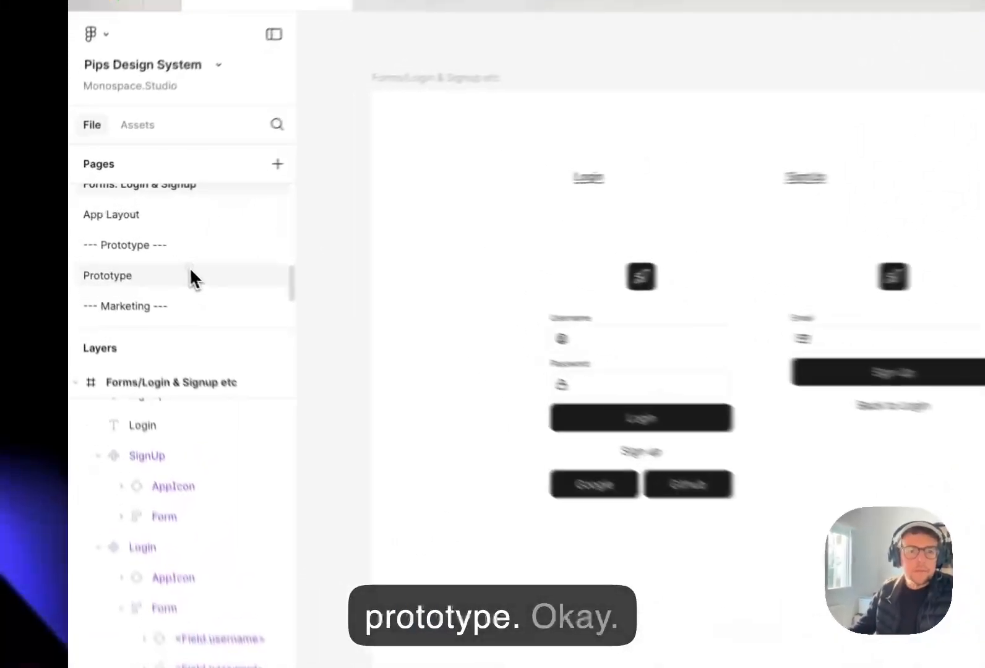
left_click(139, 248)
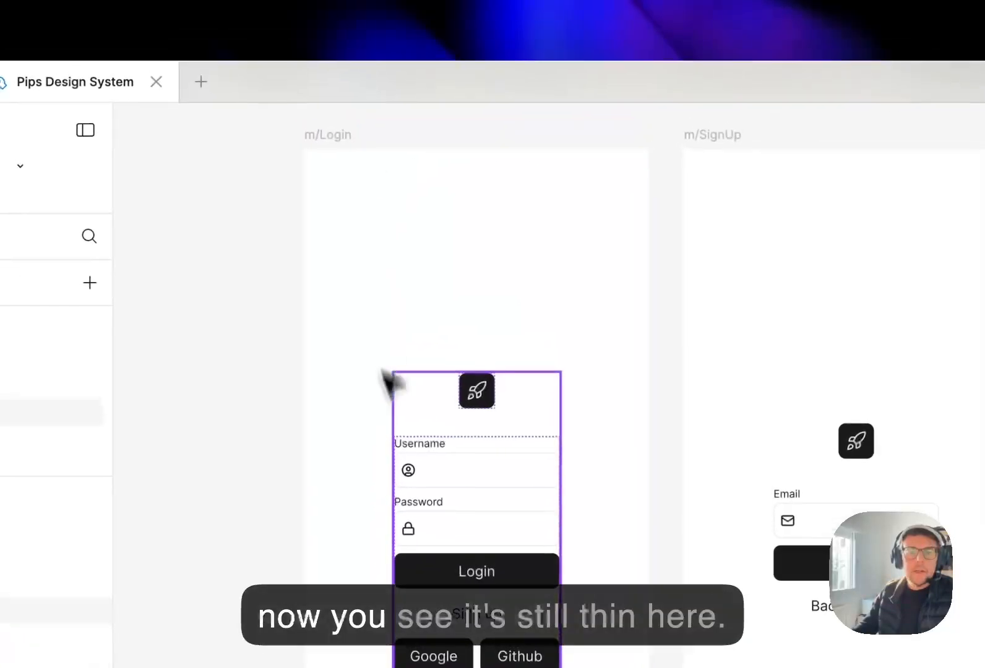
left_click(599, 523)
left_click(501, 511)
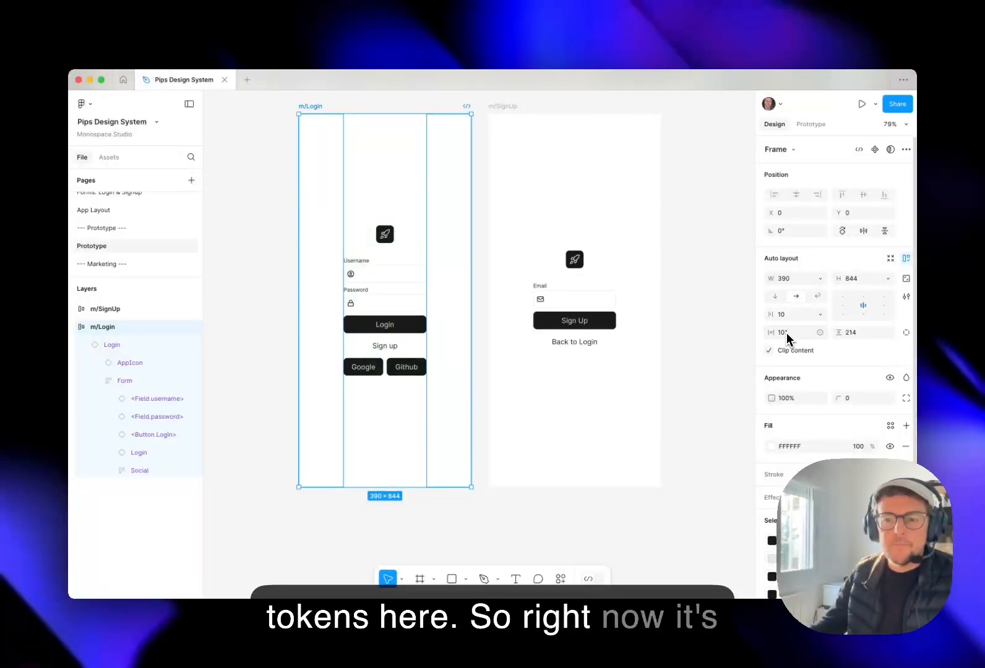
left_click(820, 333)
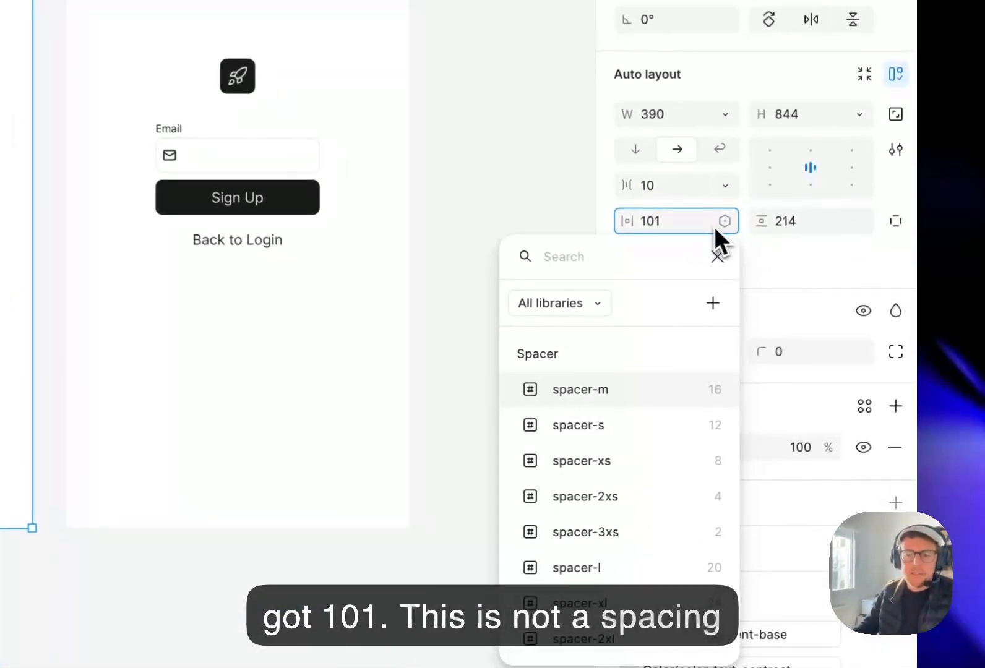
scroll(625, 489, "down", 5)
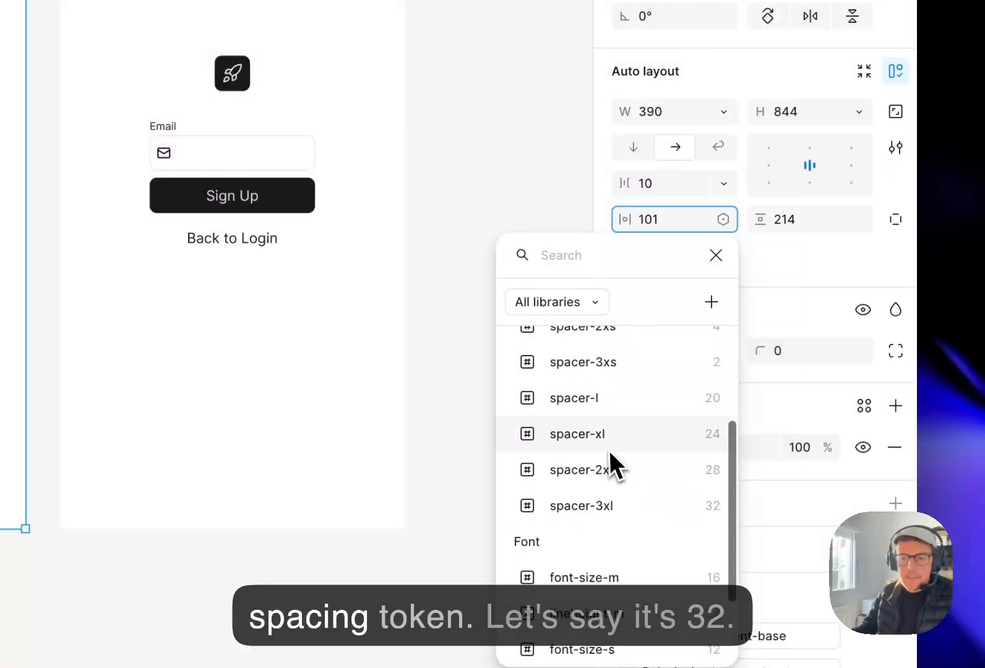
left_click(637, 507)
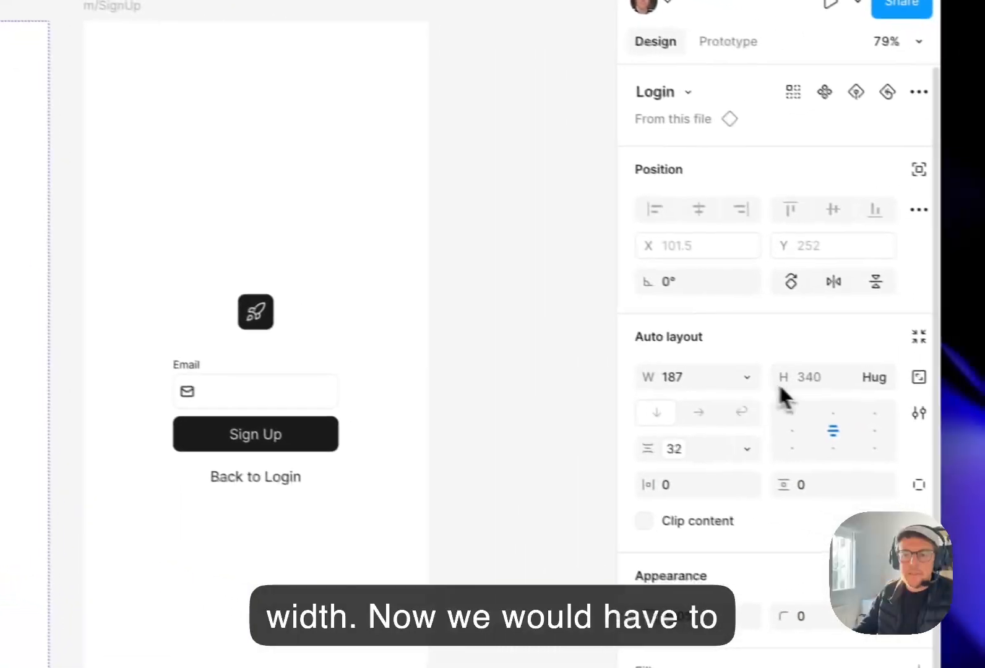
Set the width of the Login form instance in the m/Login frame to Fill
left_click(726, 373)
left_click(715, 424)
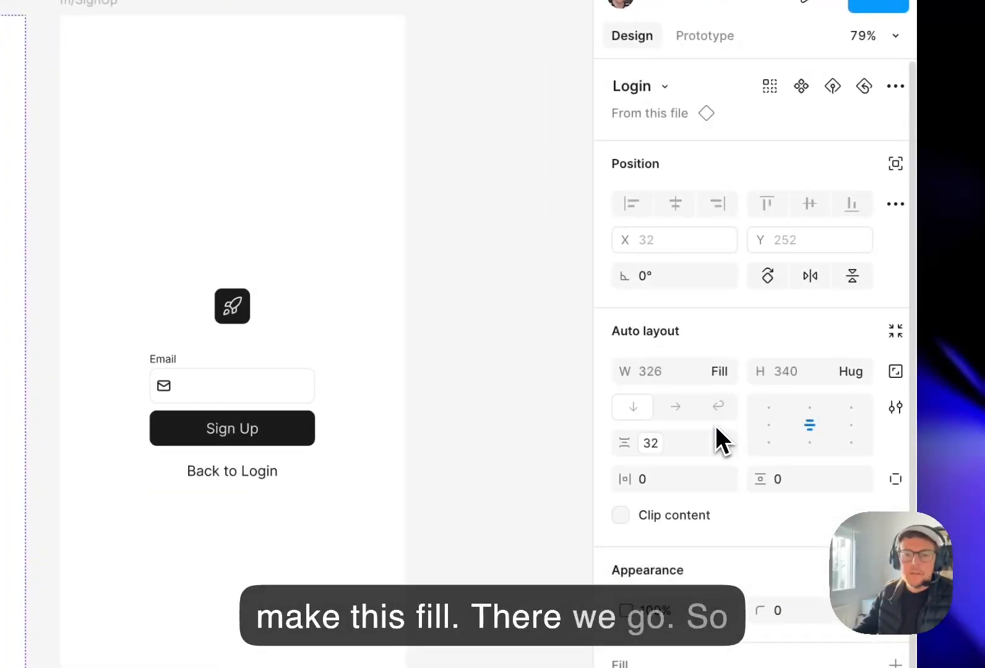
left_click(484, 296)
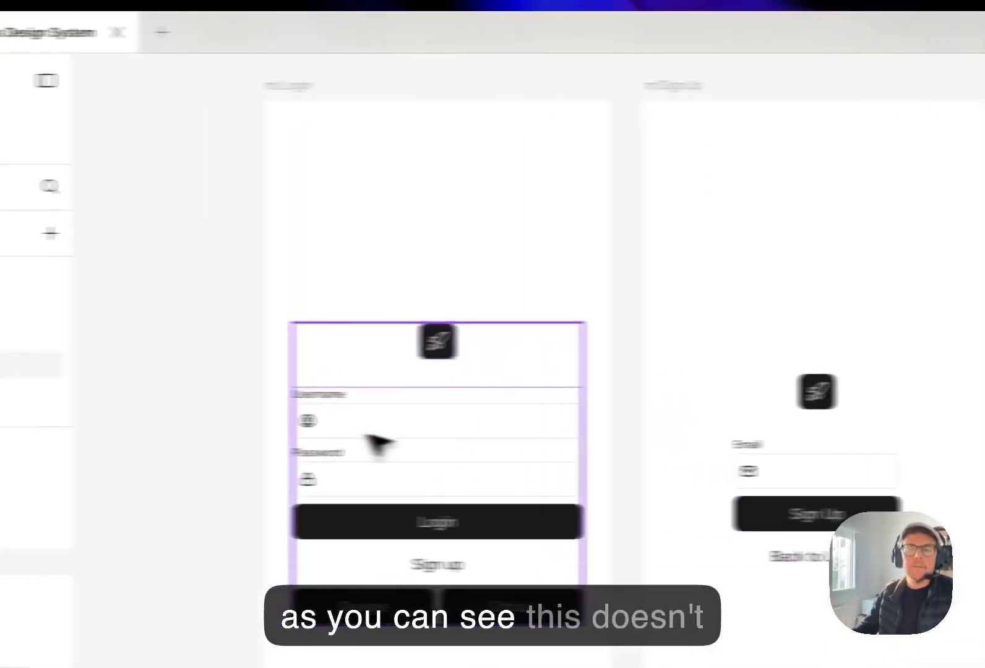
left_click(290, 351)
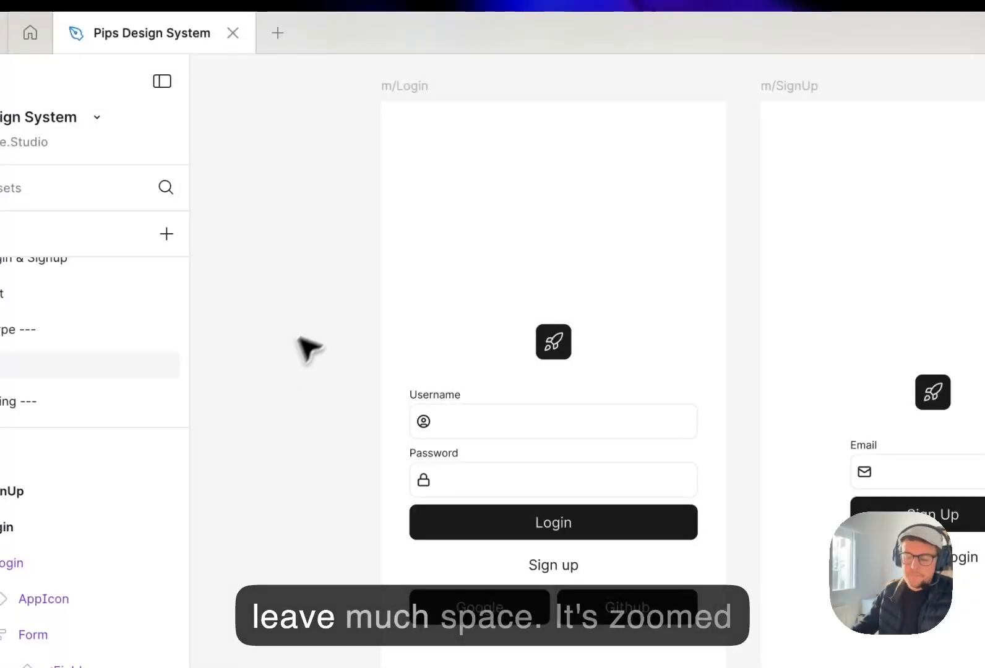
Apply the spacer-3xl token to the m/SignUp frame's horizontal padding
key("super+0")
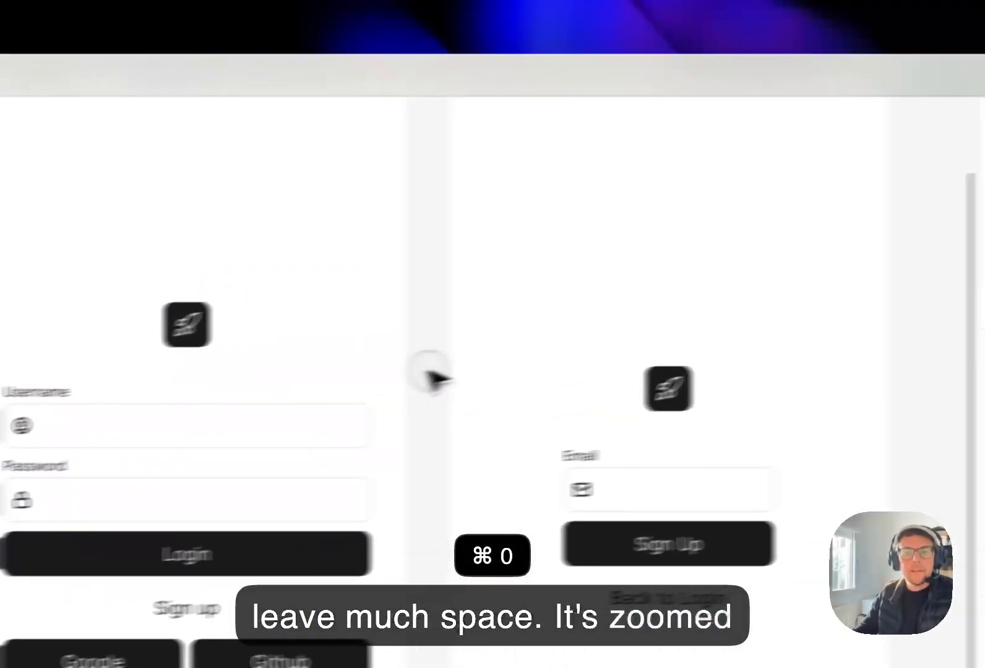
left_click_drag(741, 329, 743, 304)
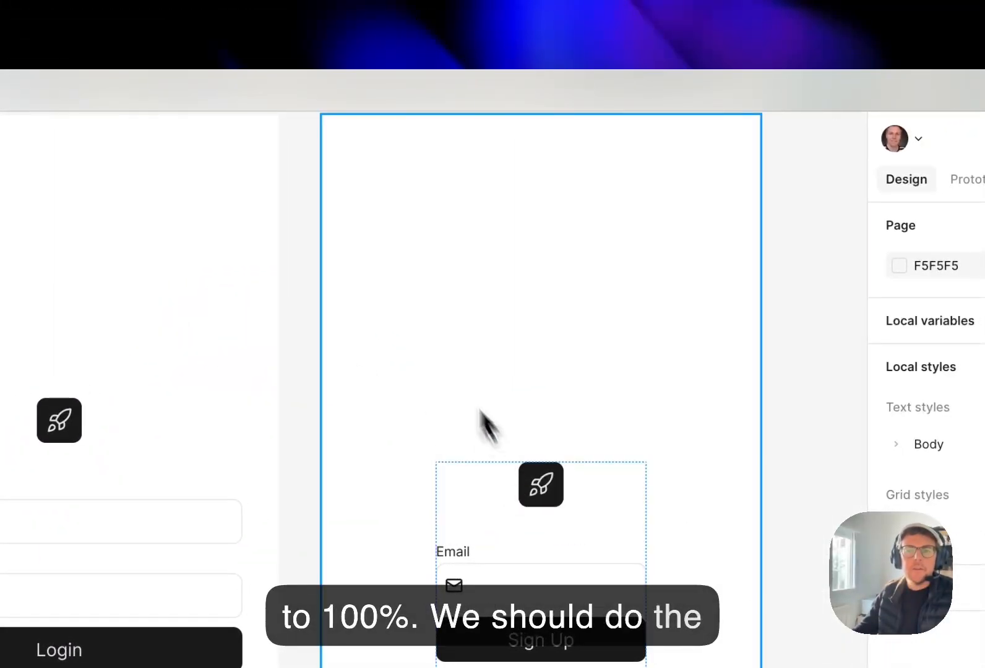
left_click_drag(348, 265, 355, 331)
left_click(384, 166)
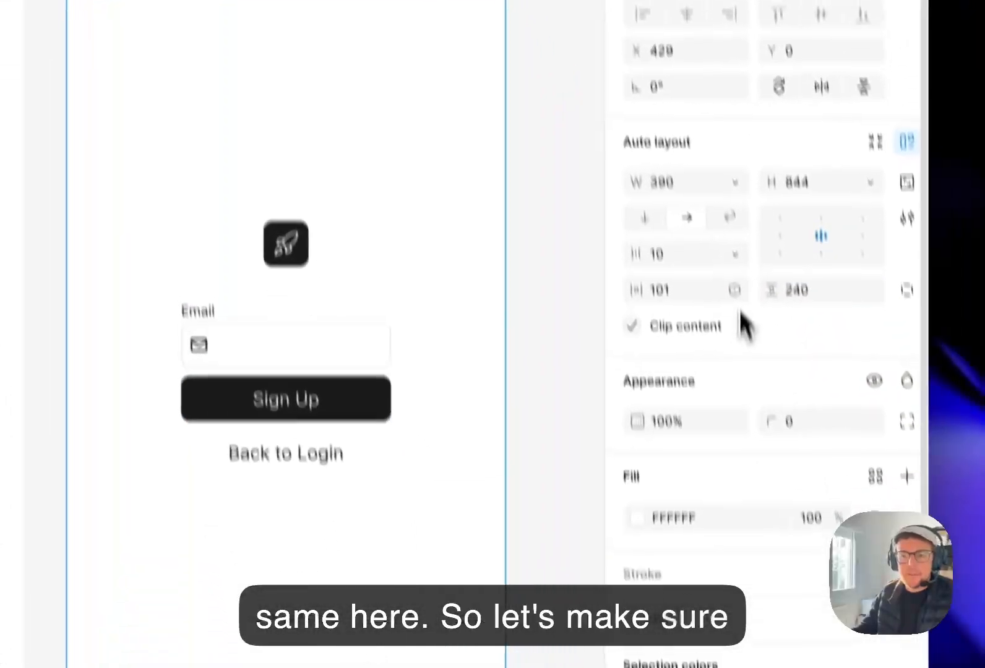
left_click(724, 221)
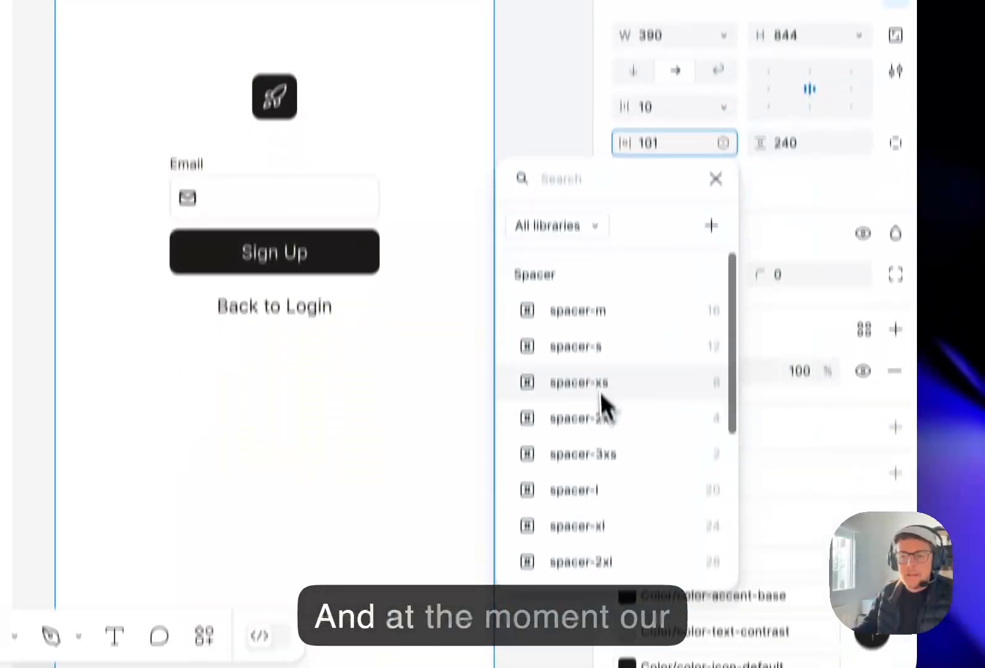
scroll(600, 392, "down", 3)
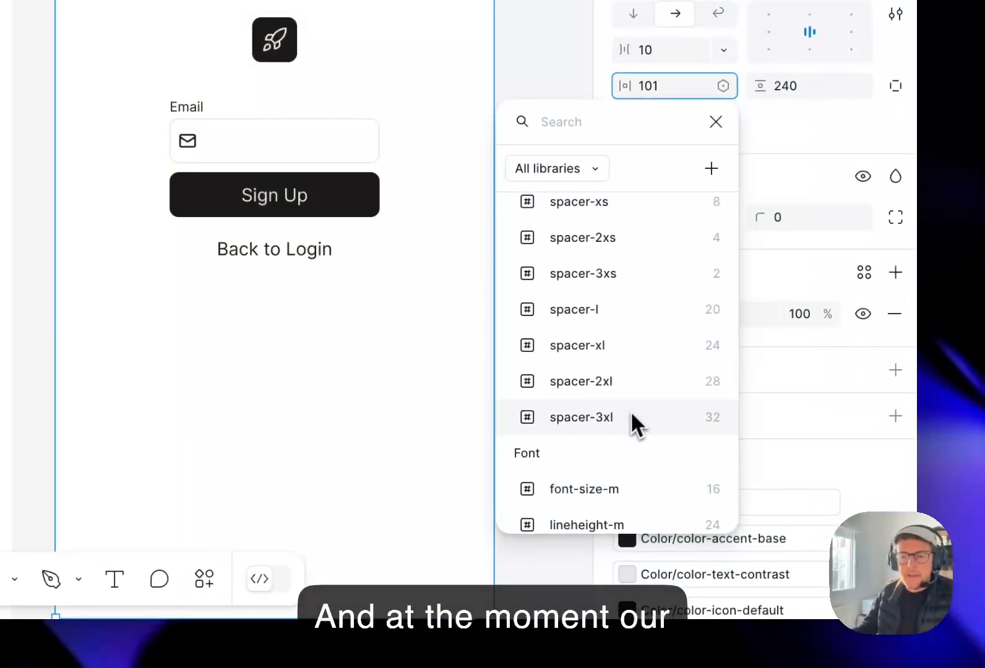
left_click(632, 470)
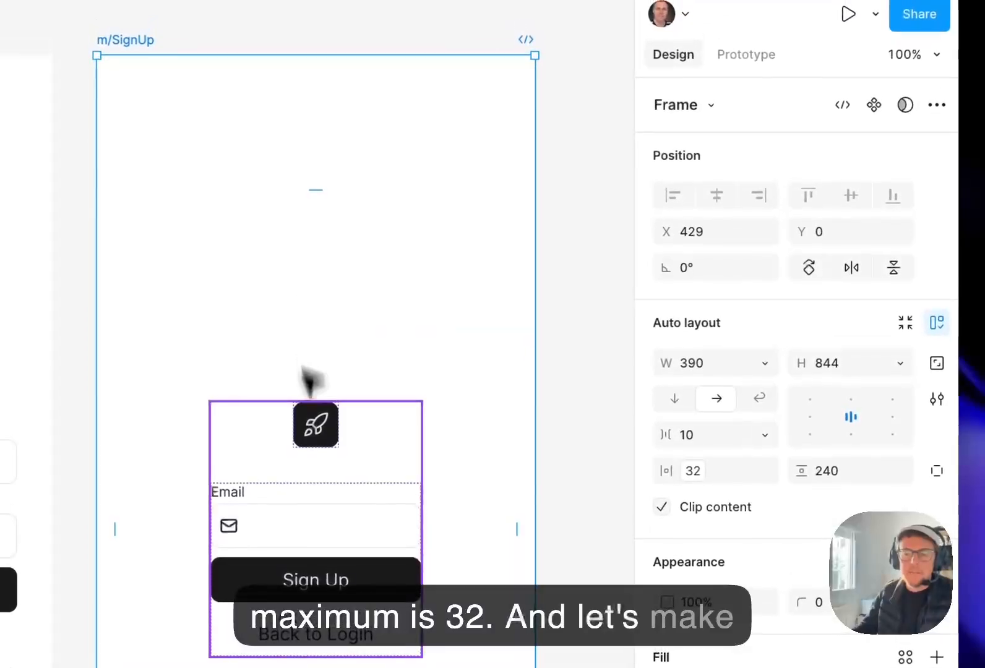
Set the width of the SignUp form instance in the m/SignUp frame to Fill
left_click(313, 294)
left_click(732, 356)
left_click(707, 409)
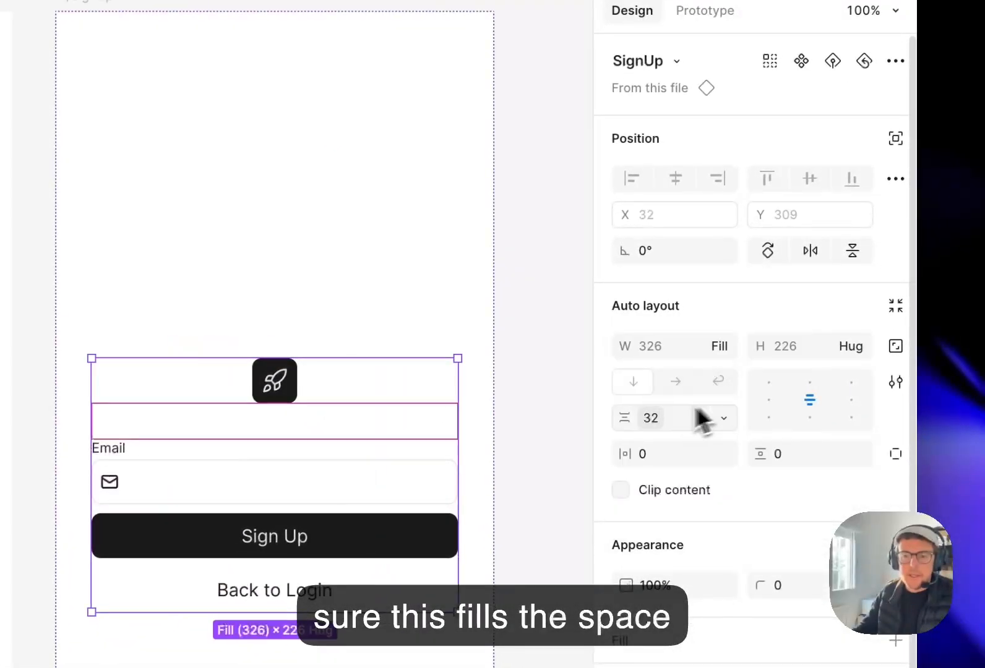
left_click(564, 454)
Create a number variable named spacer-4xl with value 64 in the Spacer collection of the local variables
scroll(576, 334, "down", 3)
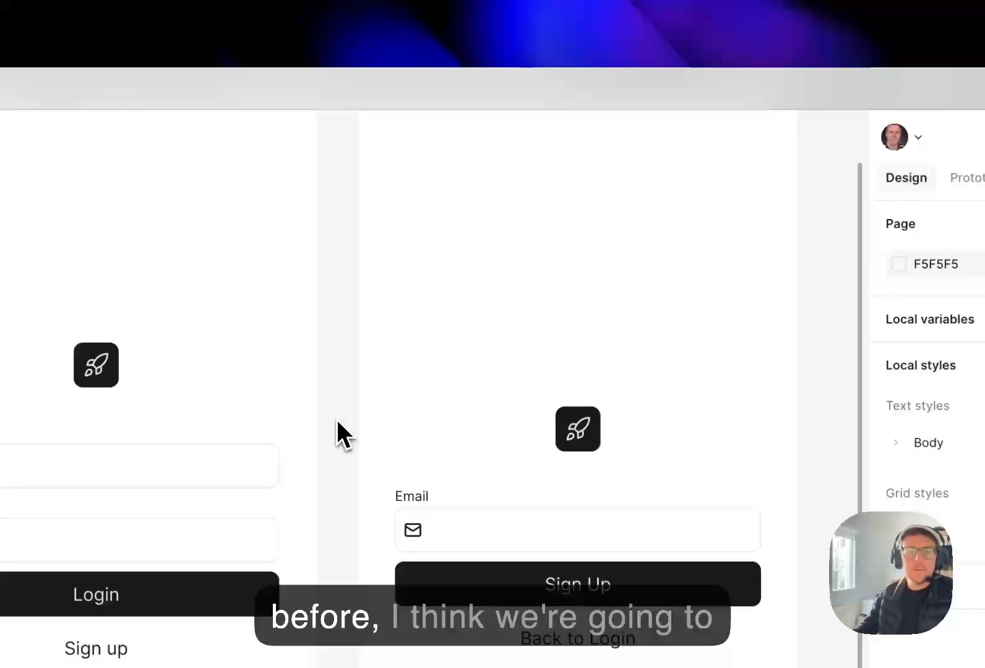
scroll(113, 281, "down", 2)
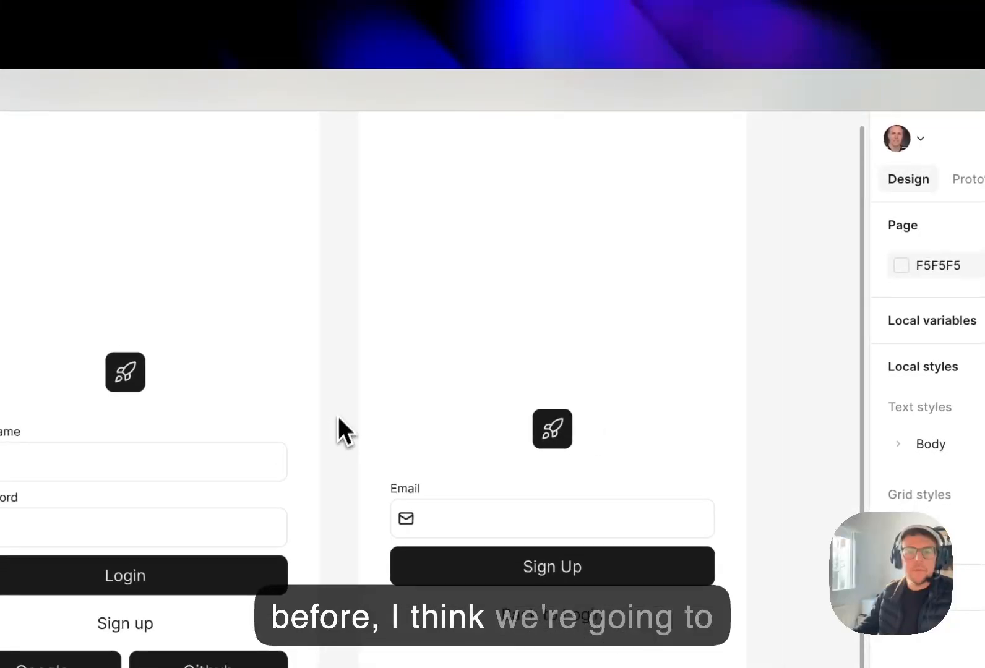
left_click_drag(135, 221, 115, 246)
left_click_drag(341, 382, 292, 405)
scroll(299, 408, "down", 1)
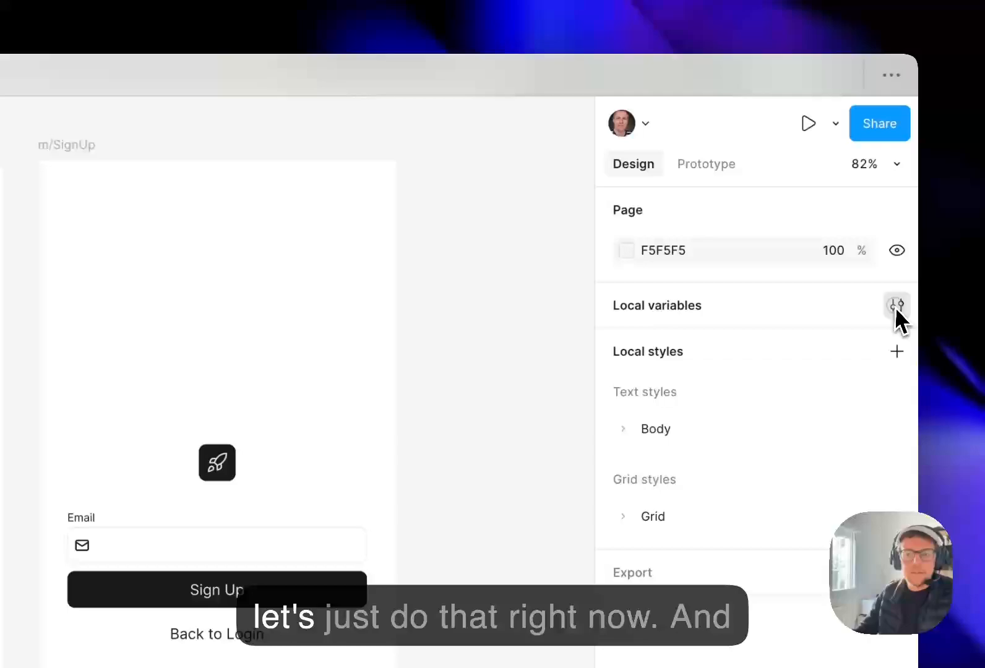
left_click(895, 305)
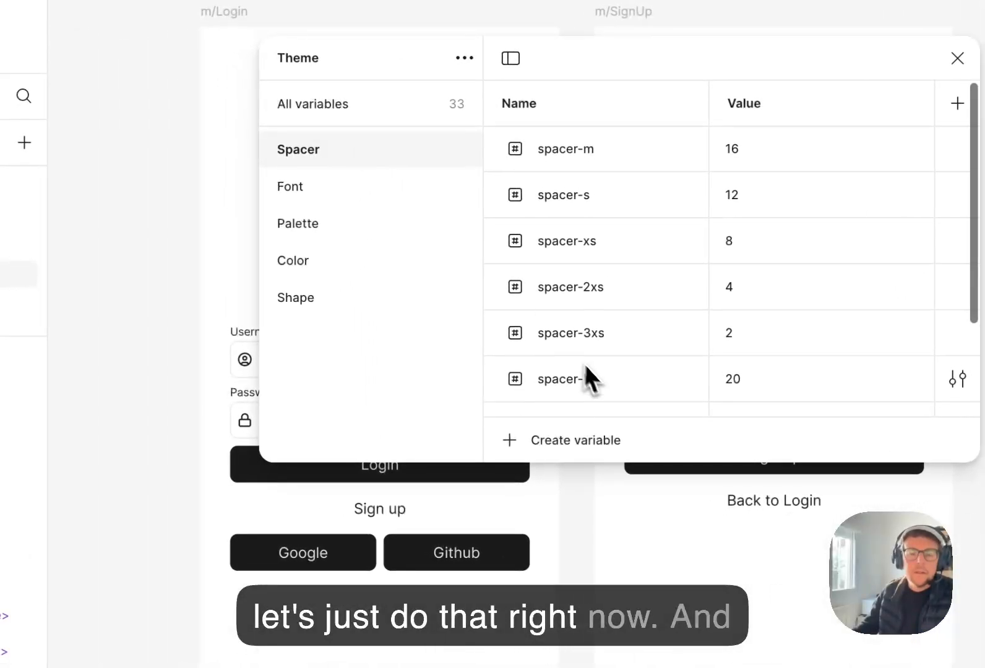
scroll(588, 378, "down", 3)
left_click(580, 441)
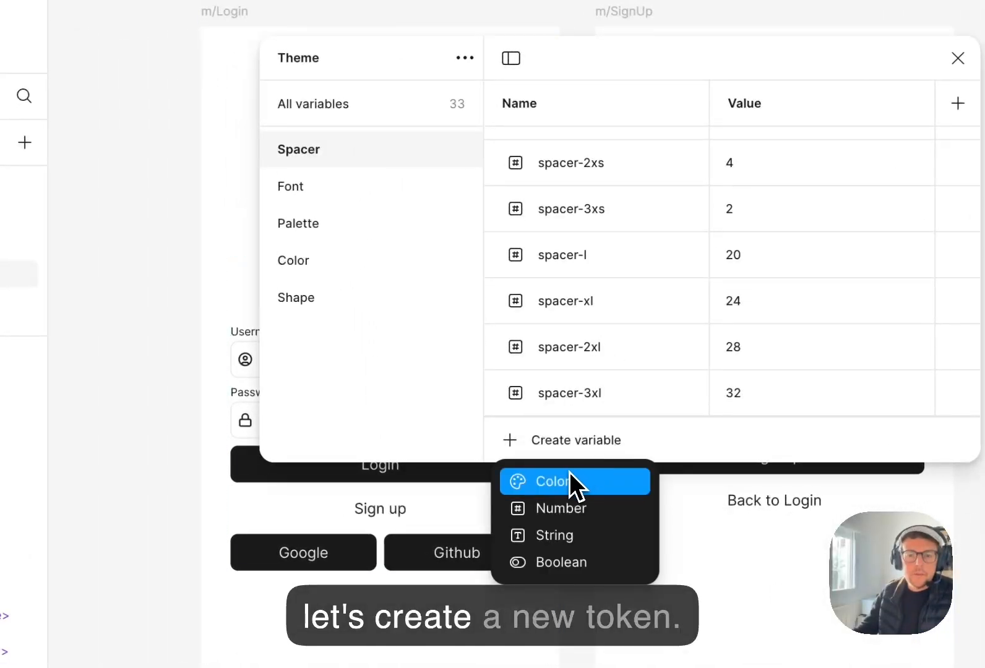
left_click(561, 508)
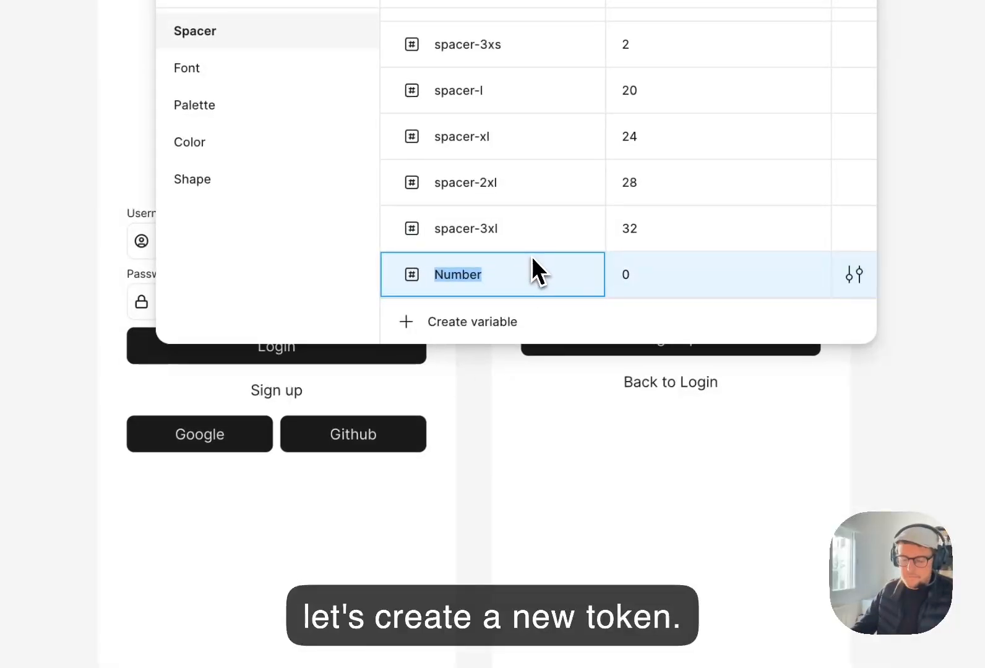
type("spacer")
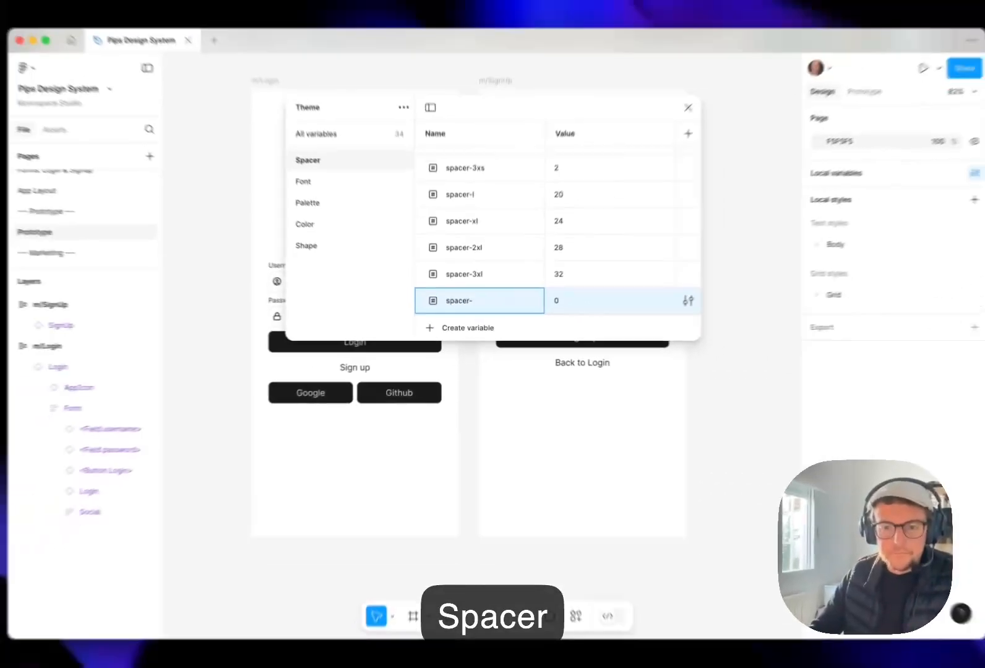
type("-4xl")
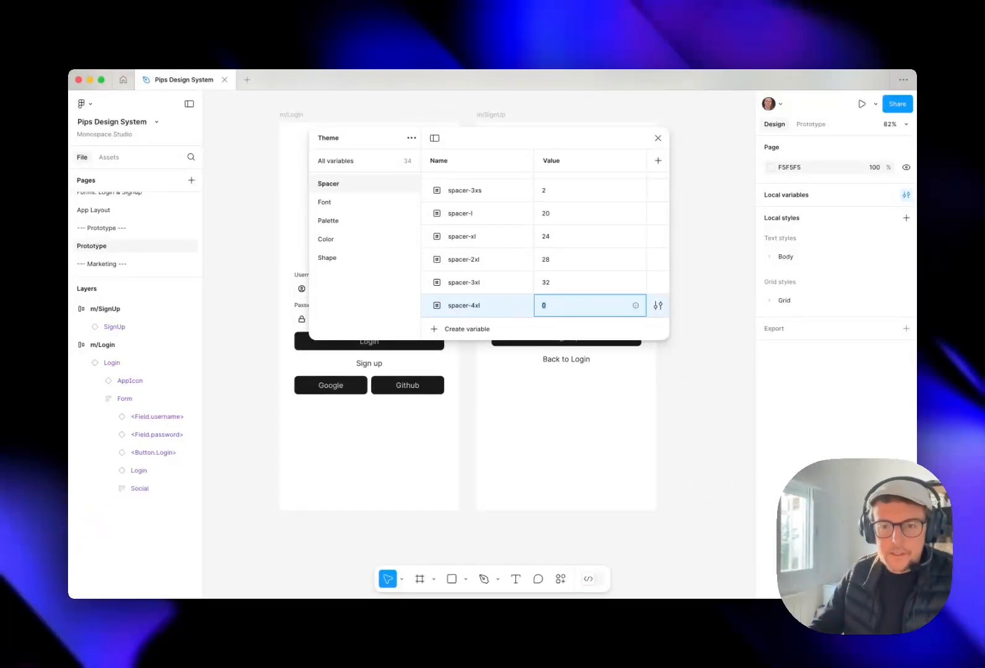
type("64")
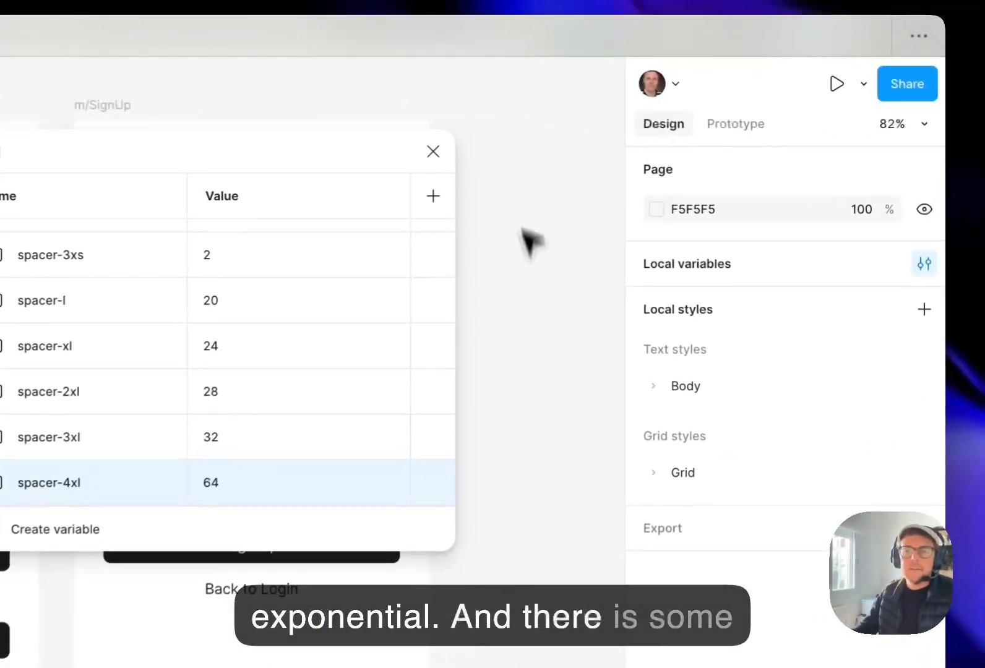
left_click(434, 152)
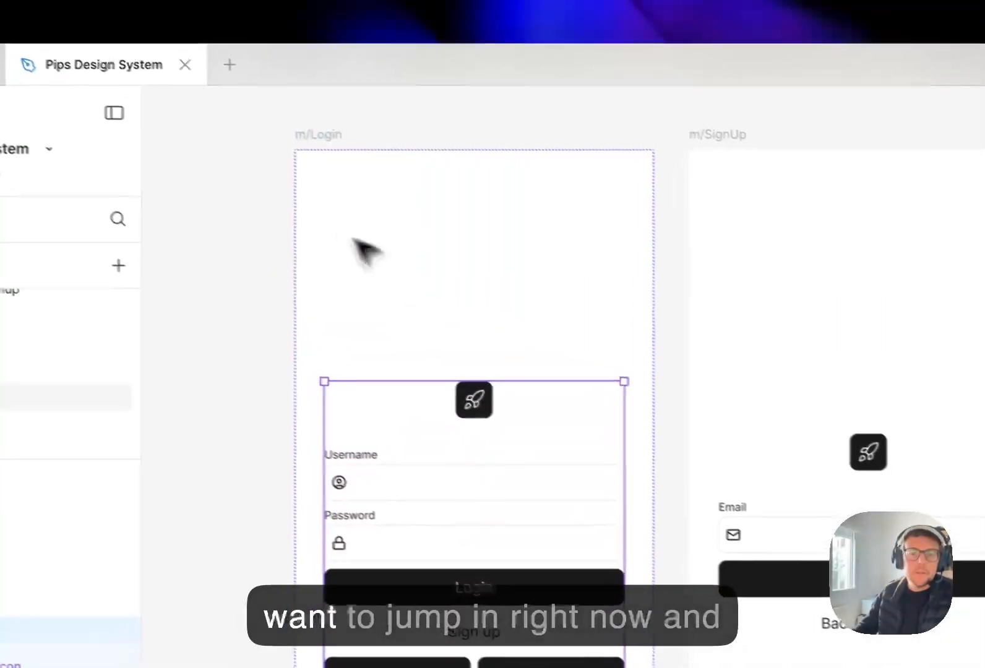
Detach the token on the m/Login frame's horizontal padding and apply spacer-4xl instead
left_click(282, 326)
left_click(389, 160)
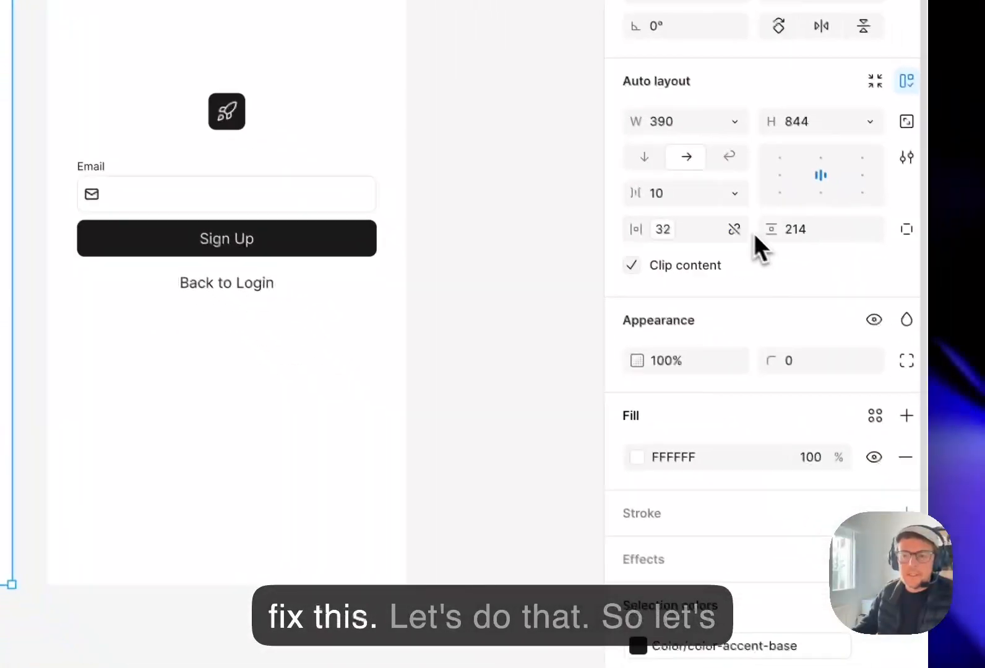
left_click(734, 229)
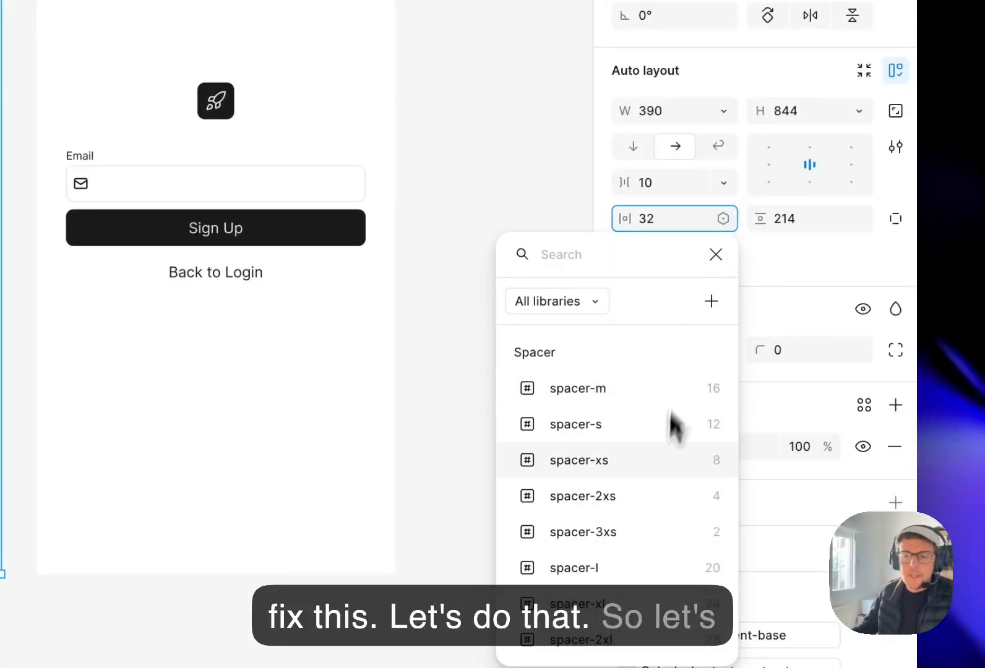
scroll(671, 458, "down", 5)
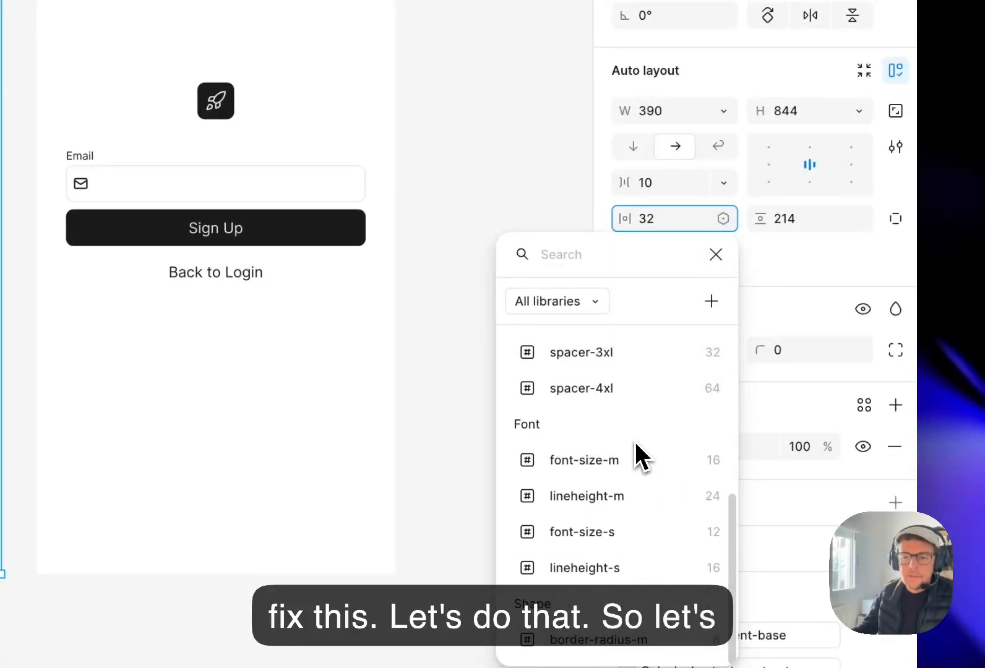
left_click(630, 390)
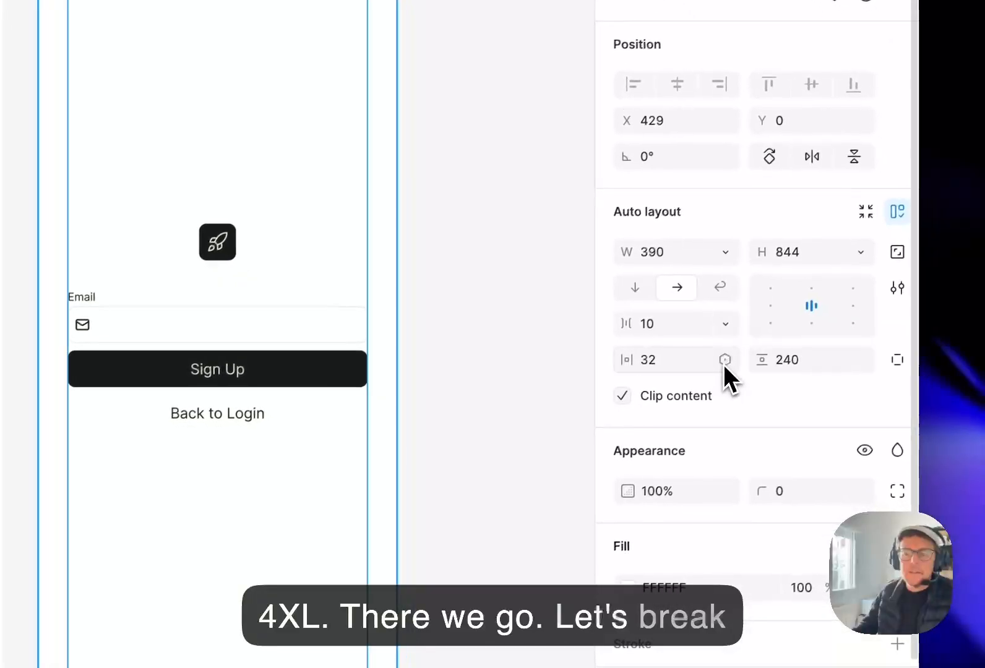
Replace the m/SignUp frame's horizontal padding with the spacer-4xl token
left_click(876, 548)
scroll(698, 480, "down", 5)
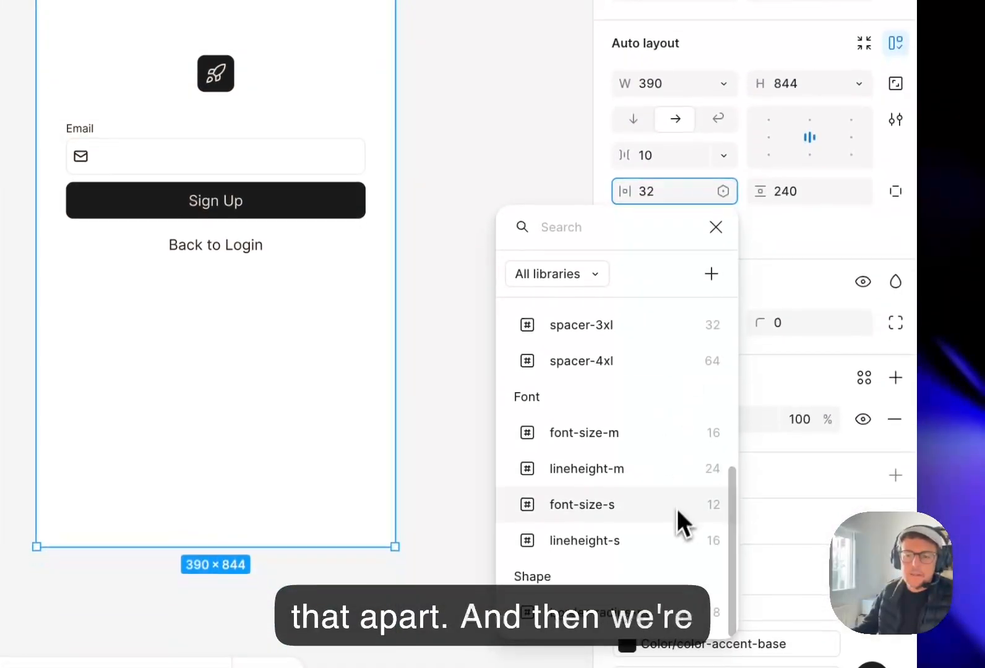
left_click(633, 363)
left_click(534, 107)
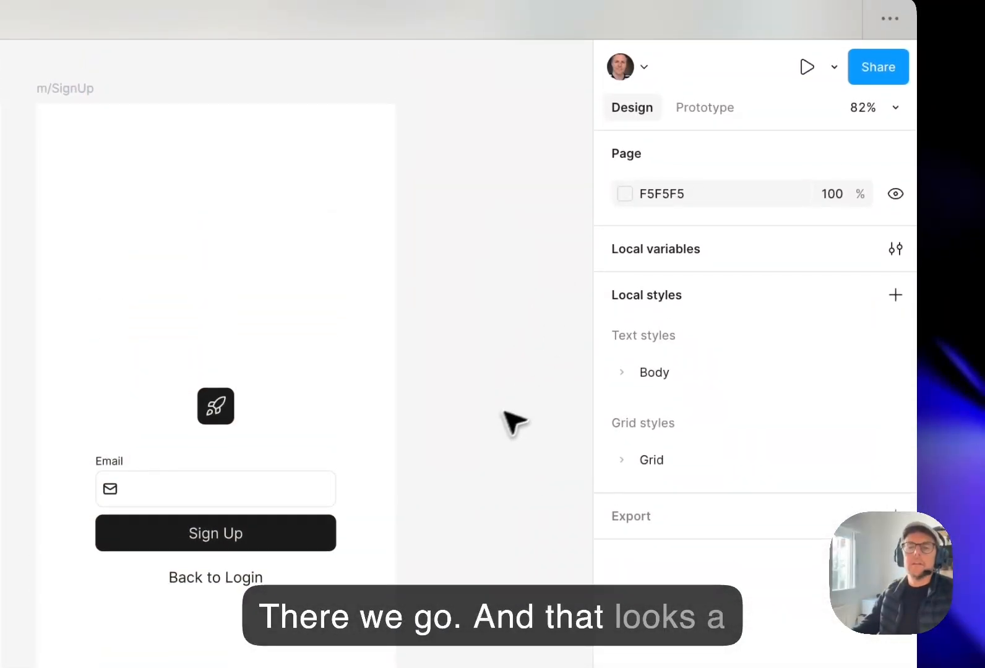
left_click_drag(488, 405, 481, 429)
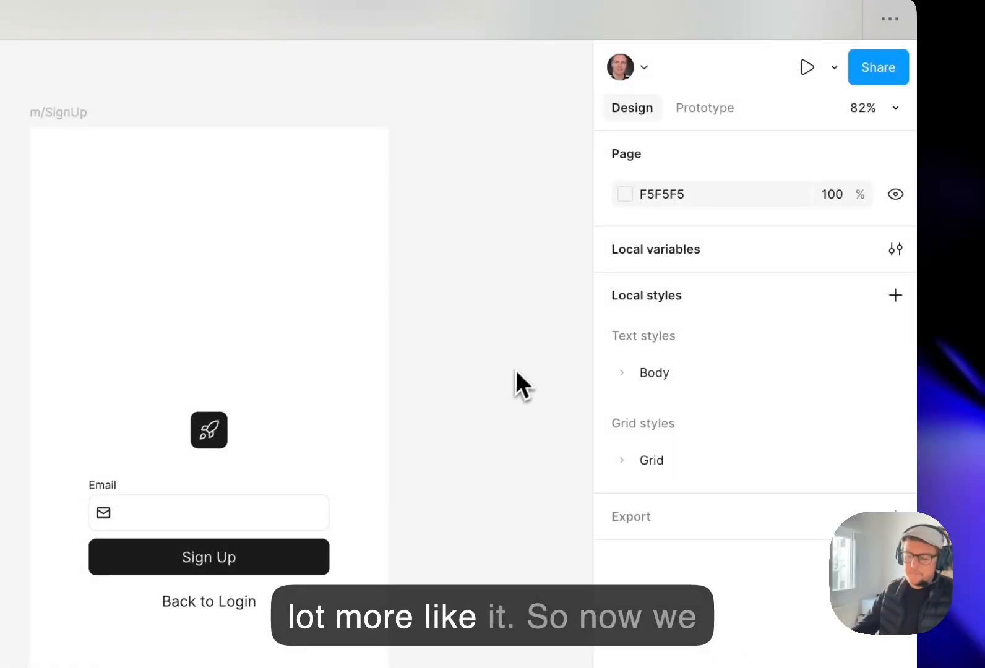
key("super+0")
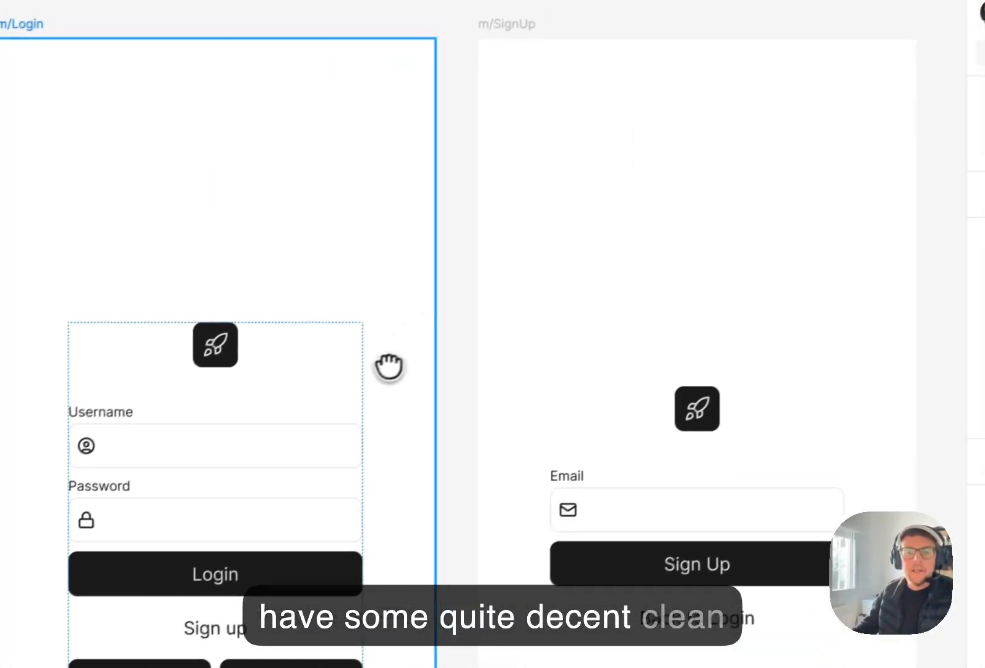
scroll(408, 311, "down", 3)
left_click_drag(412, 318, 341, 311)
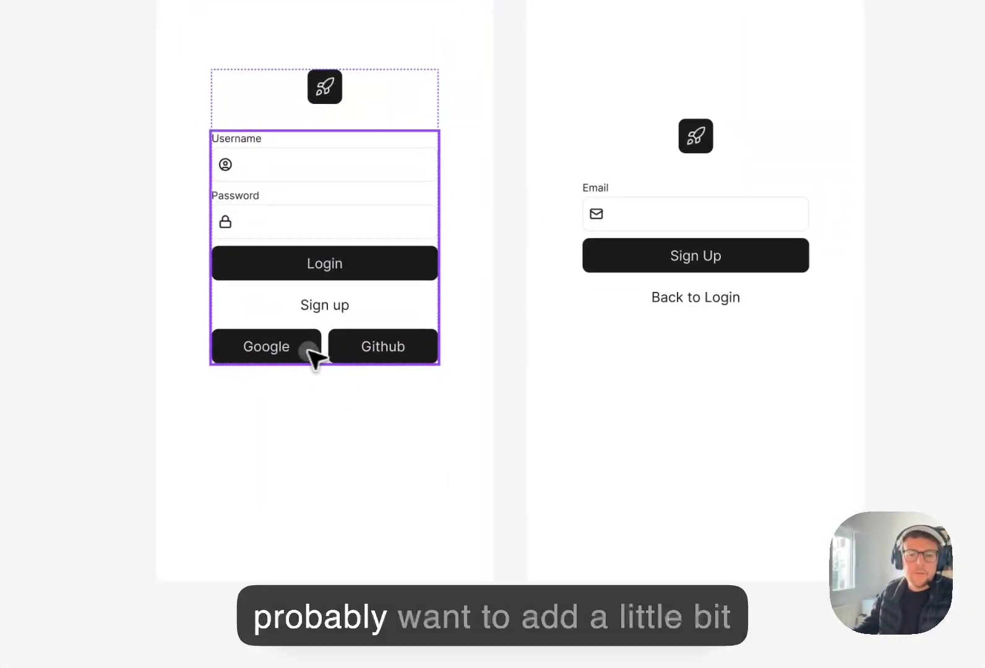
Rename the sign-up button layer inside the m/Login frame's form to <Button.signup>
double_click(308, 351)
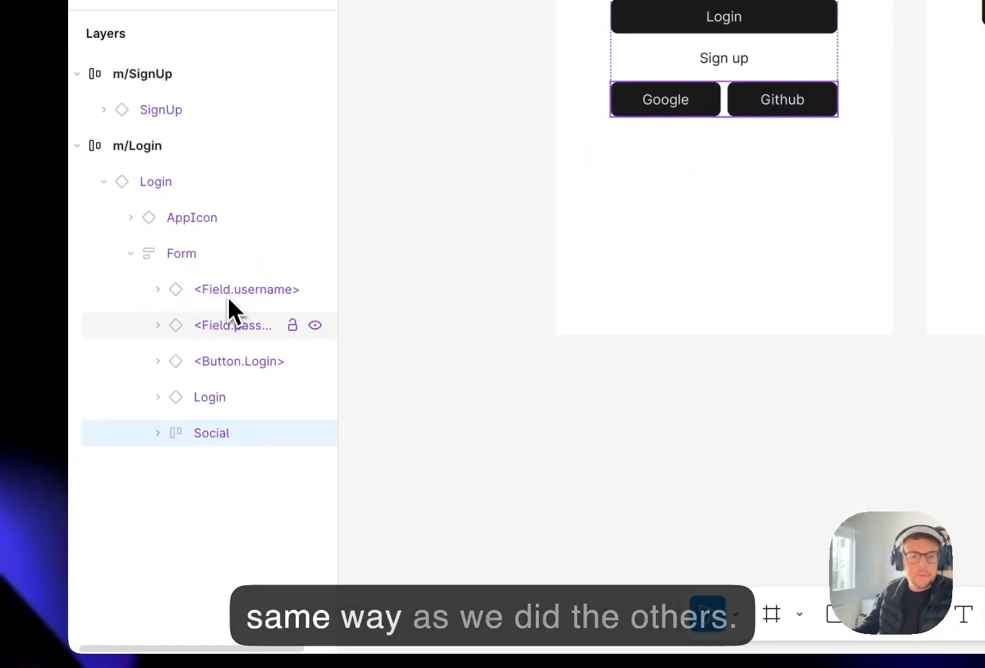
left_click(210, 397)
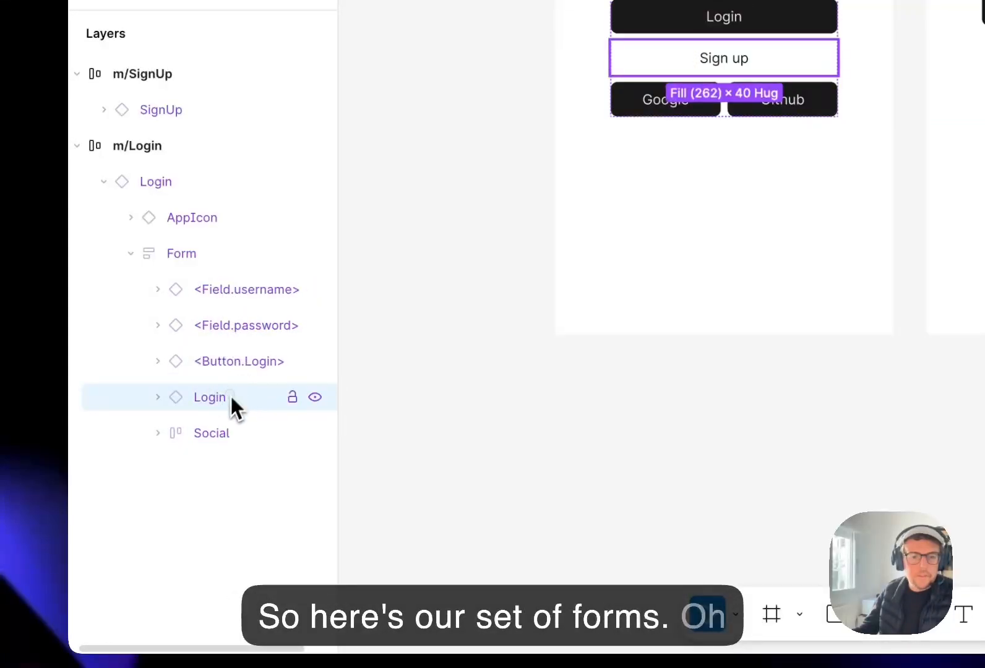
double_click(209, 399)
key("Left")
type("<")
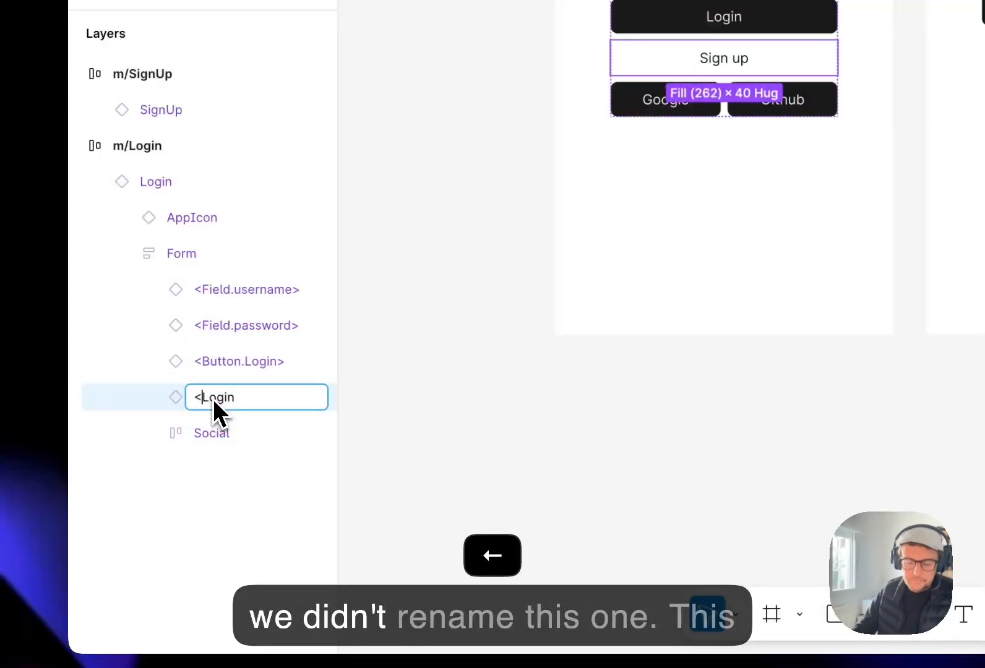
type("Button.s")
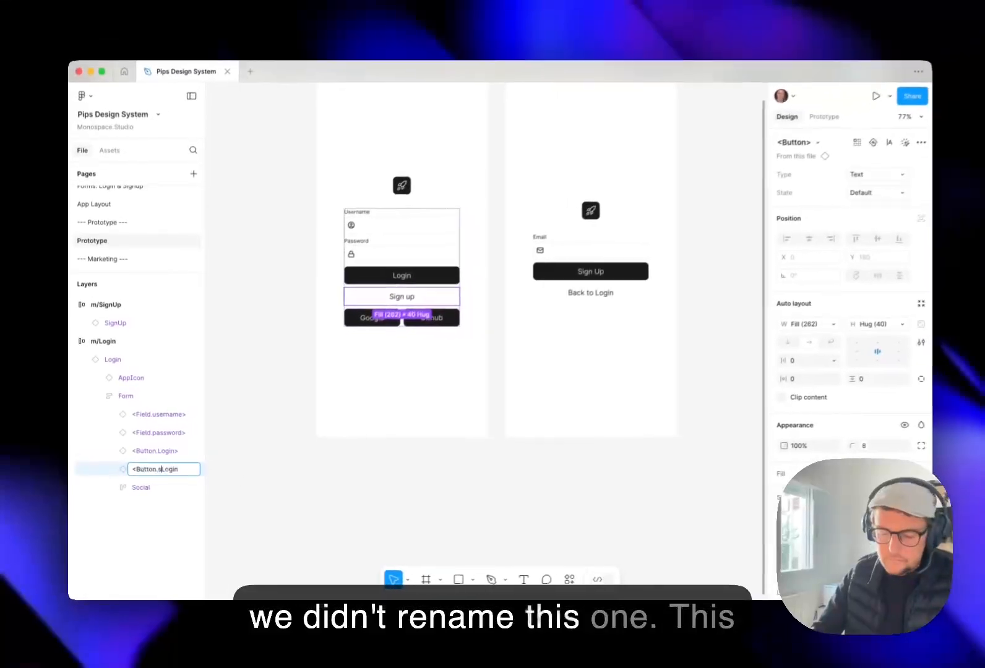
type("ignup>")
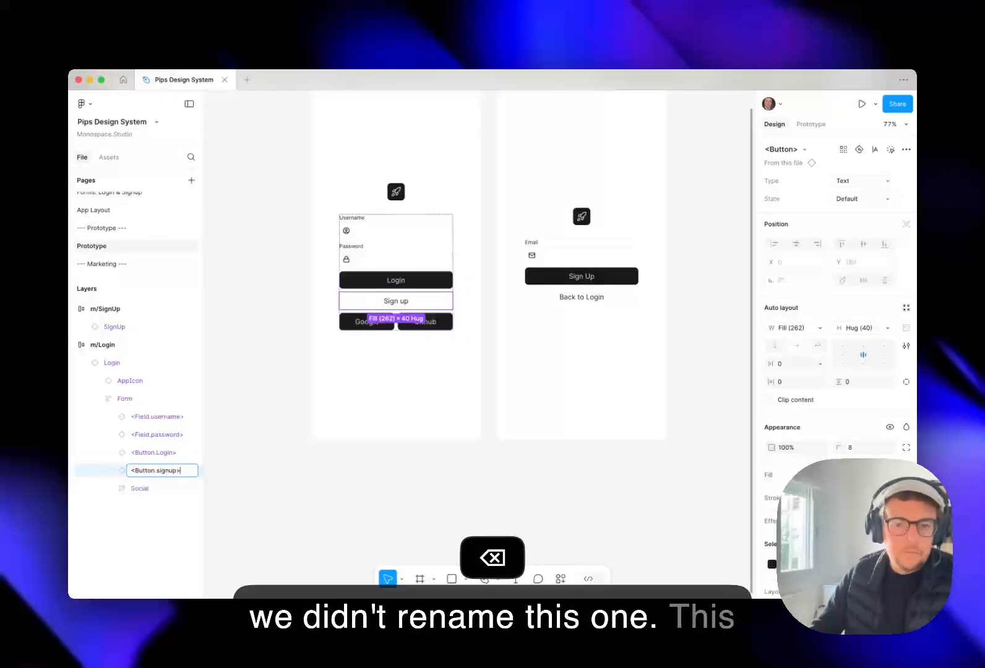
key("Return")
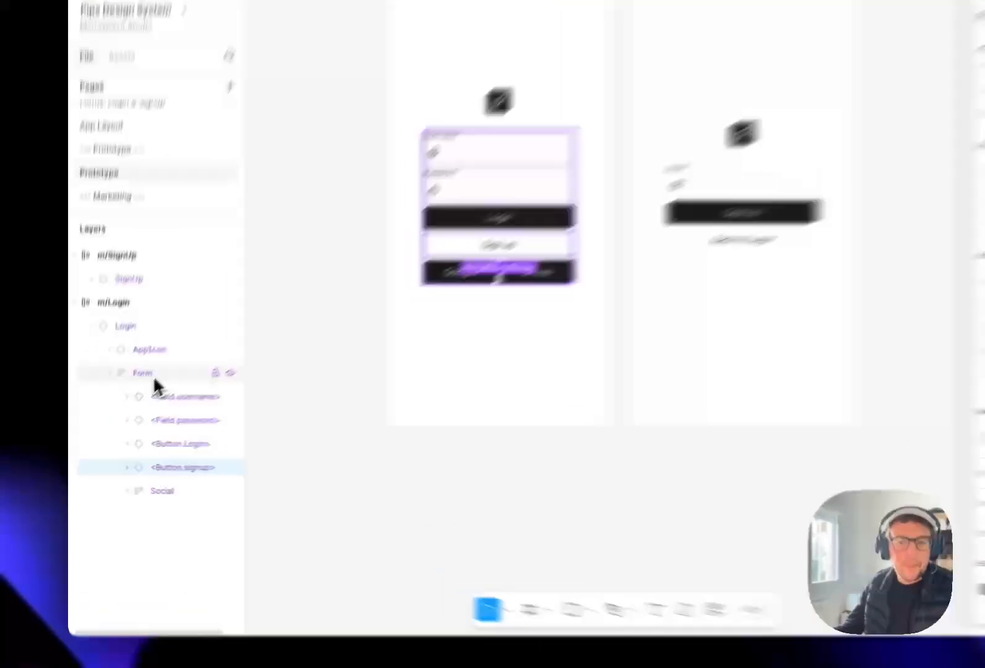
Try to move the Social layer out of Form within the m/Login frame's Login instance
left_click(124, 398)
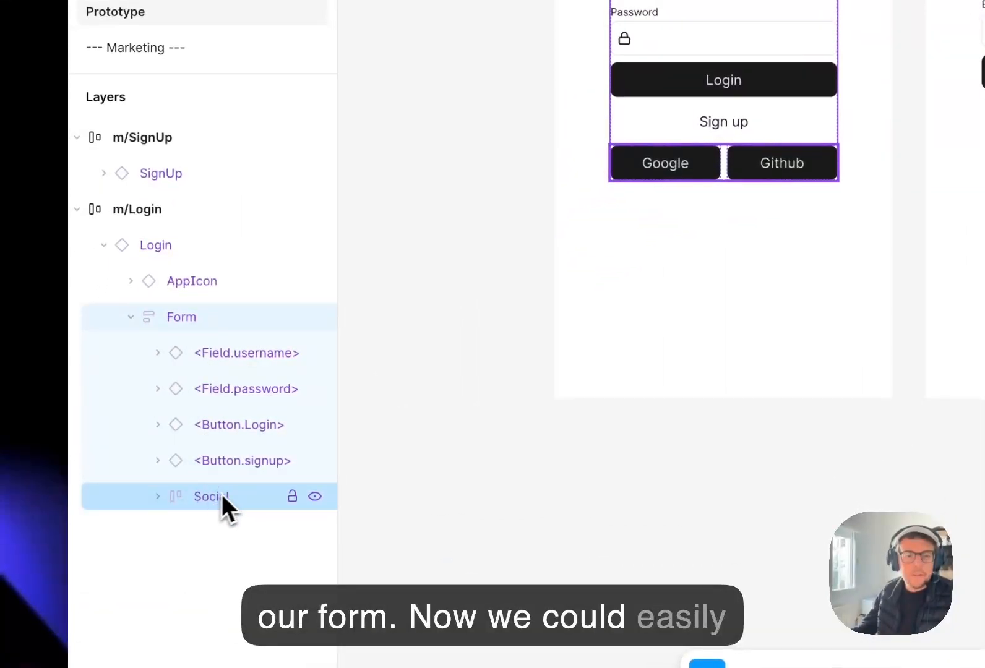
left_click_drag(239, 501, 209, 306)
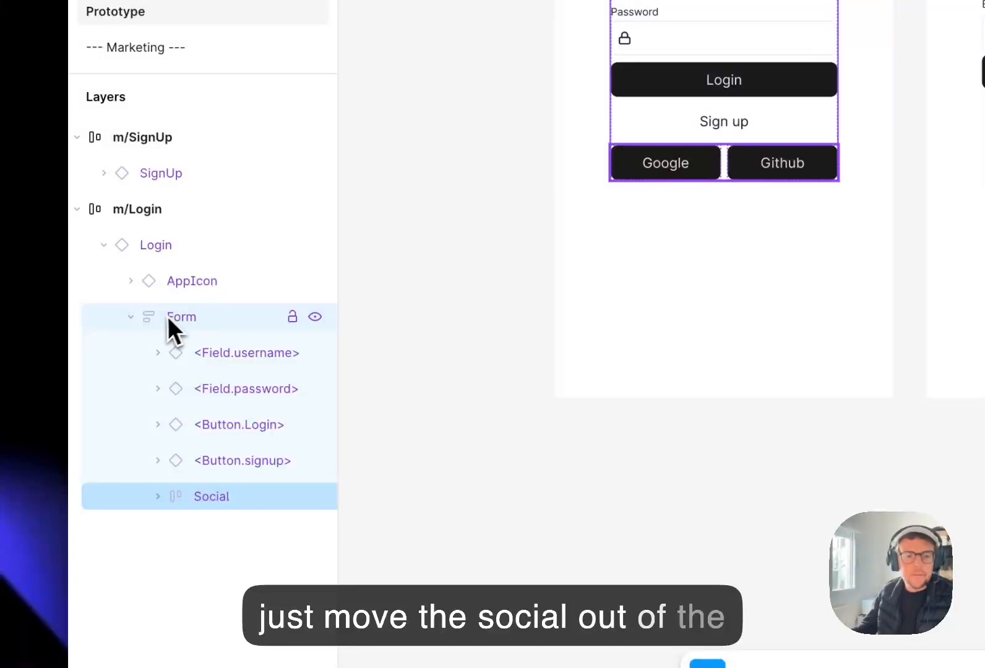
left_click(131, 317)
left_click(131, 317)
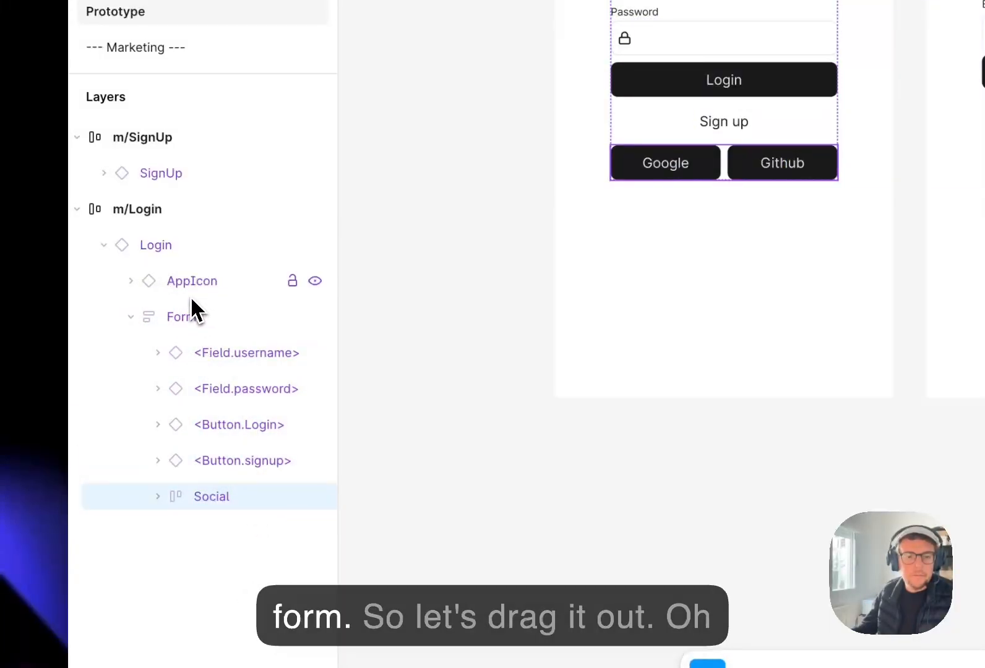
left_click_drag(216, 497, 170, 266)
Go to the main component of the m/Login frame's Login instance
left_click(178, 243)
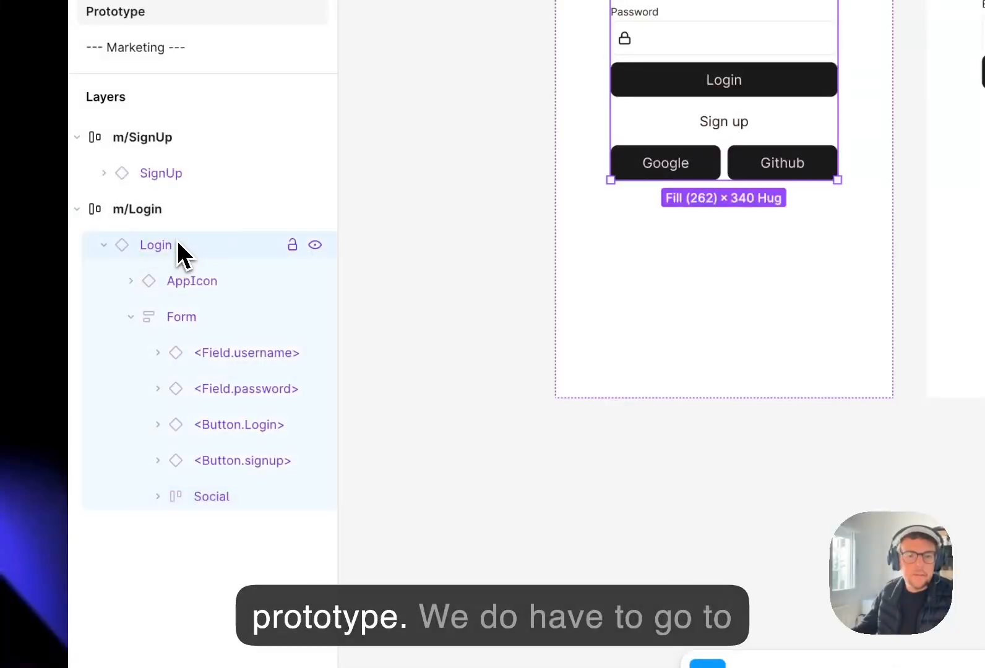
right_click(178, 242)
mouse_move(299, 420)
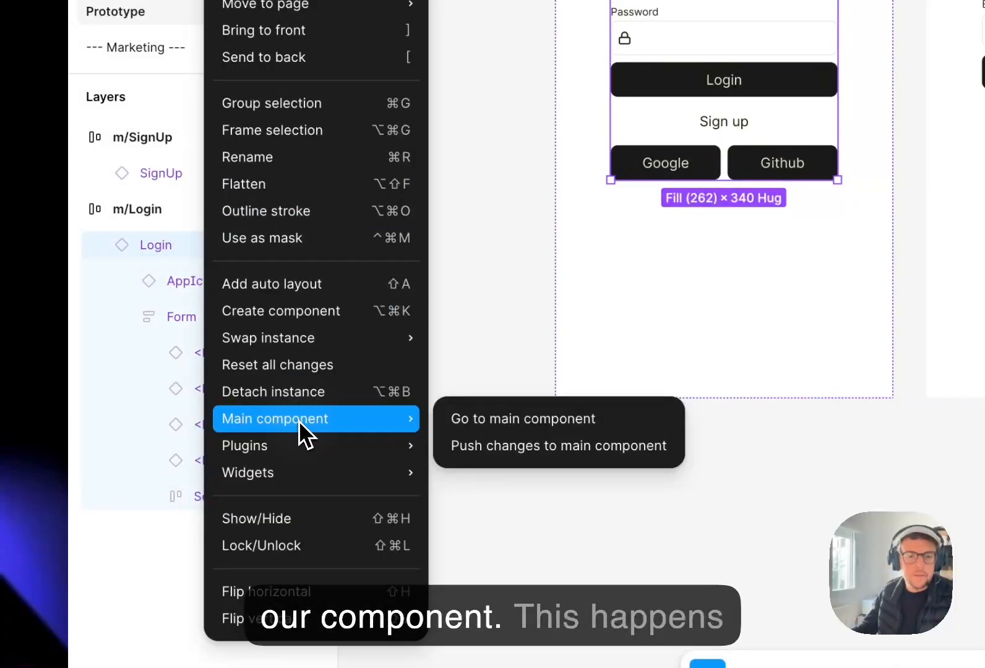
left_click(527, 420)
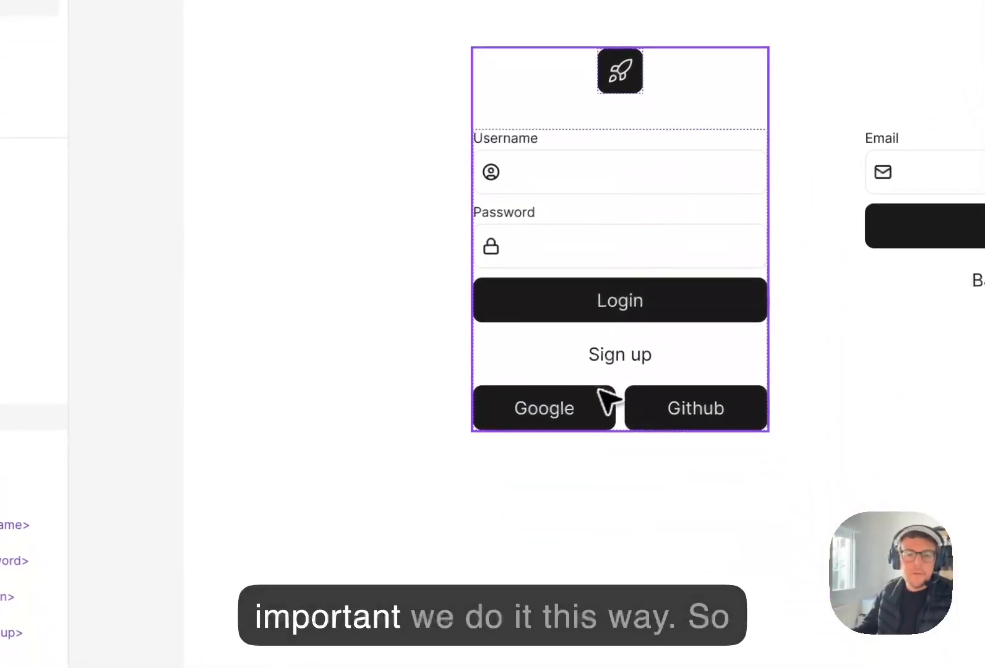
Move the Social layer out of Form in the Login main component and place it directly below Form
left_click(565, 409)
left_click(216, 523)
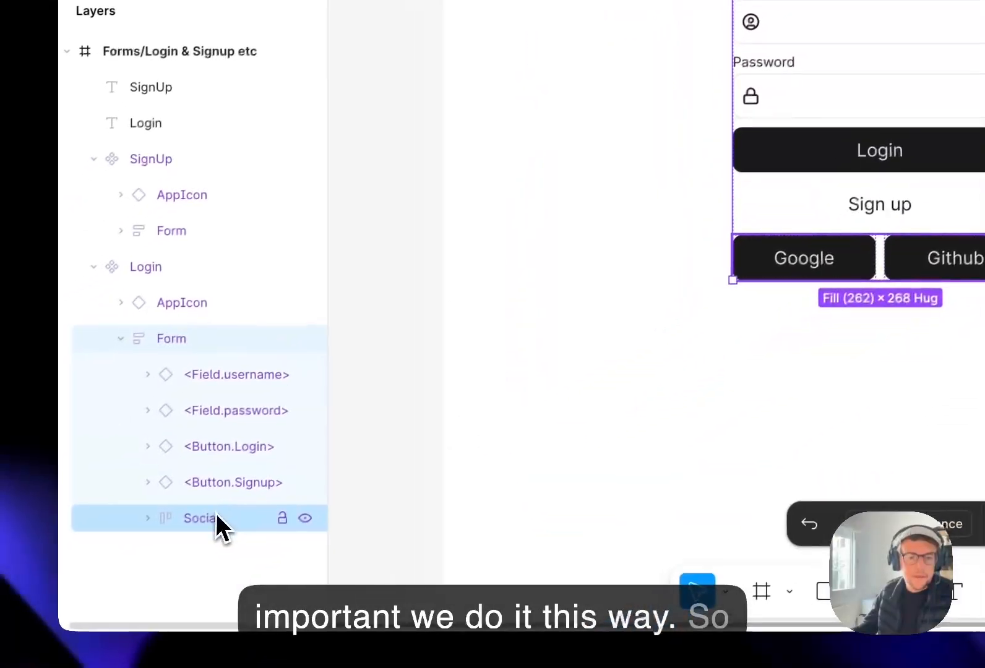
left_click_drag(250, 516, 246, 515)
left_click_drag(221, 318, 213, 316)
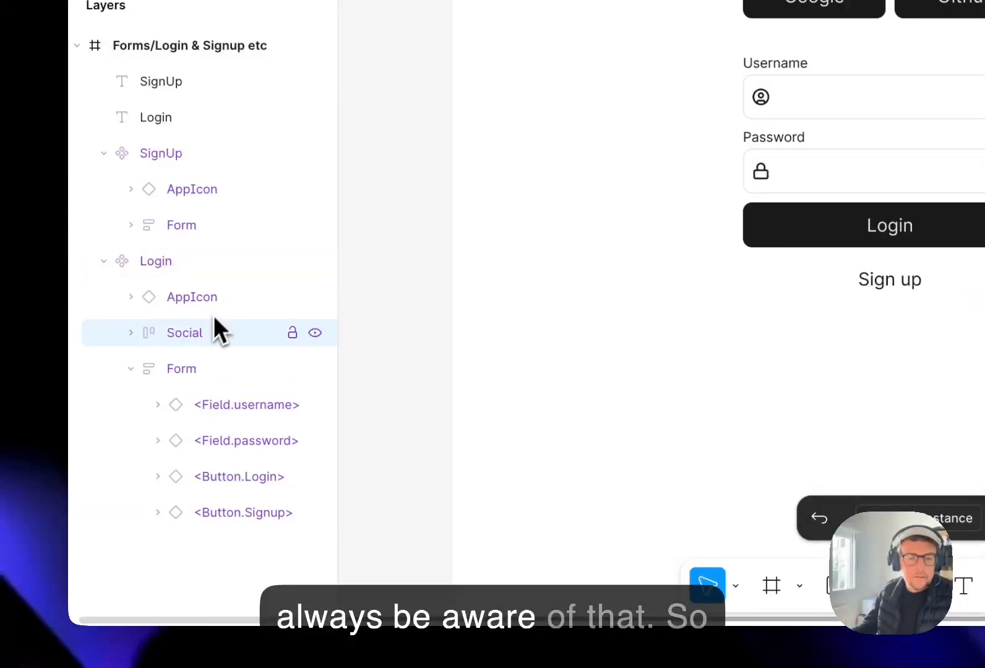
left_click(131, 370)
left_click_drag(130, 375, 215, 330)
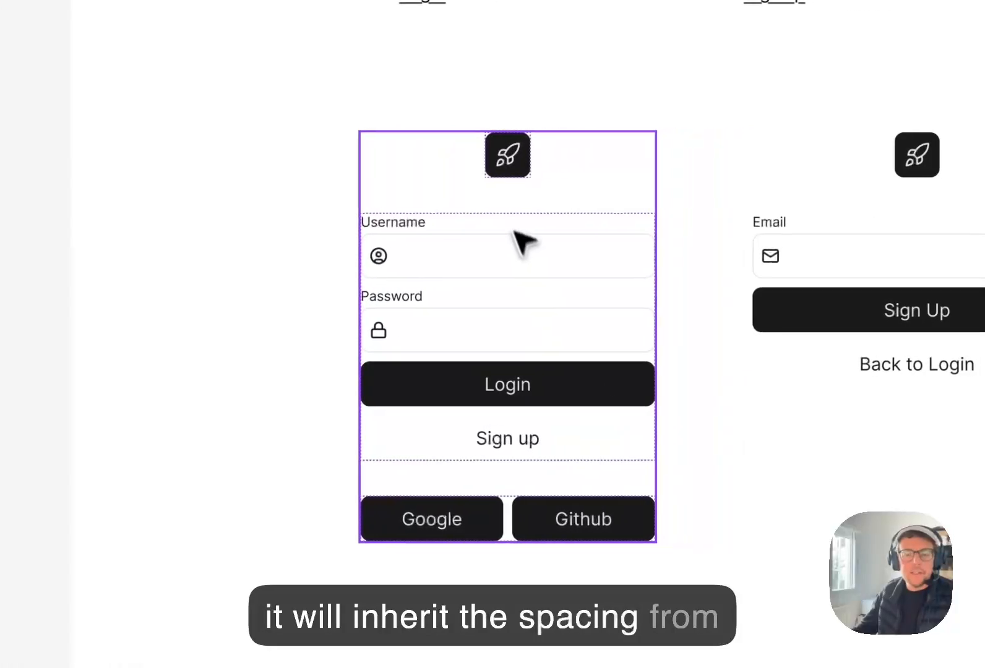
Select the Login main component to check the gap between its Form and Social layers
left_click(123, 365)
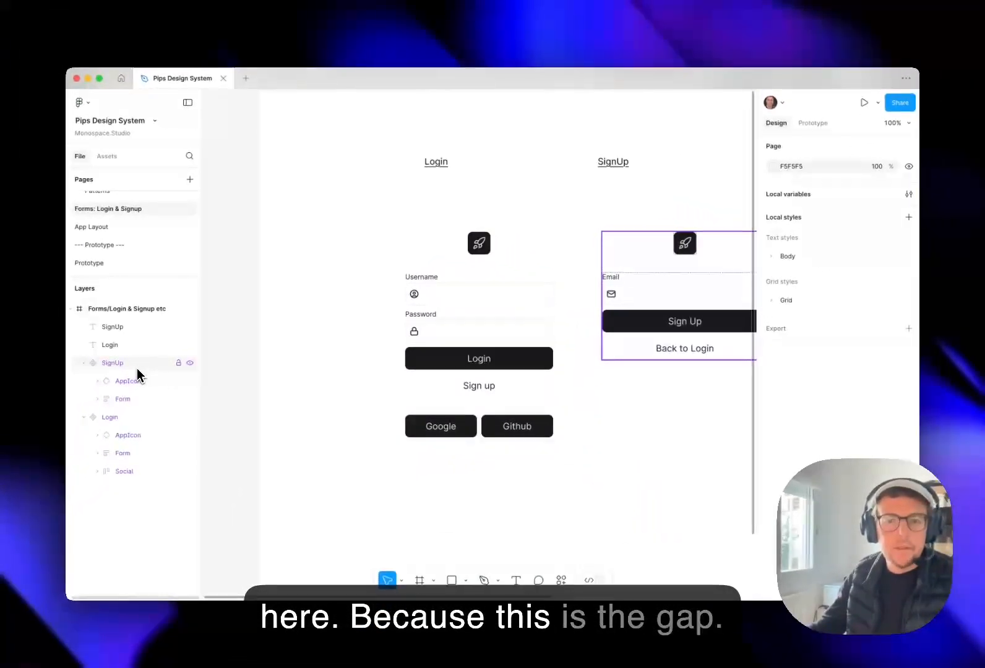
left_click(127, 418)
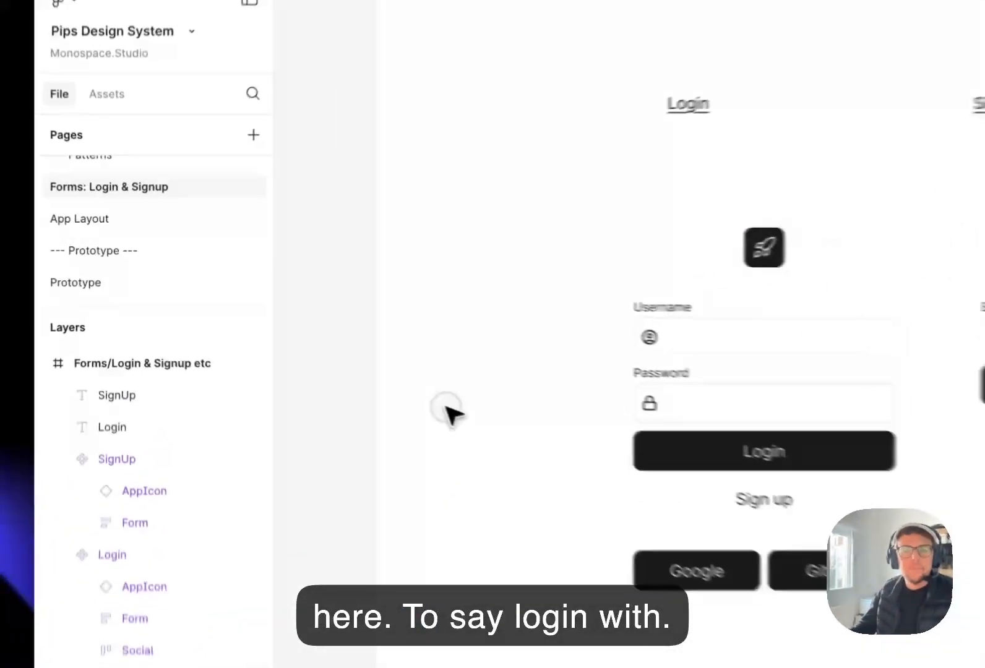
left_click_drag(325, 301, 272, 322)
left_click_drag(431, 406, 433, 396)
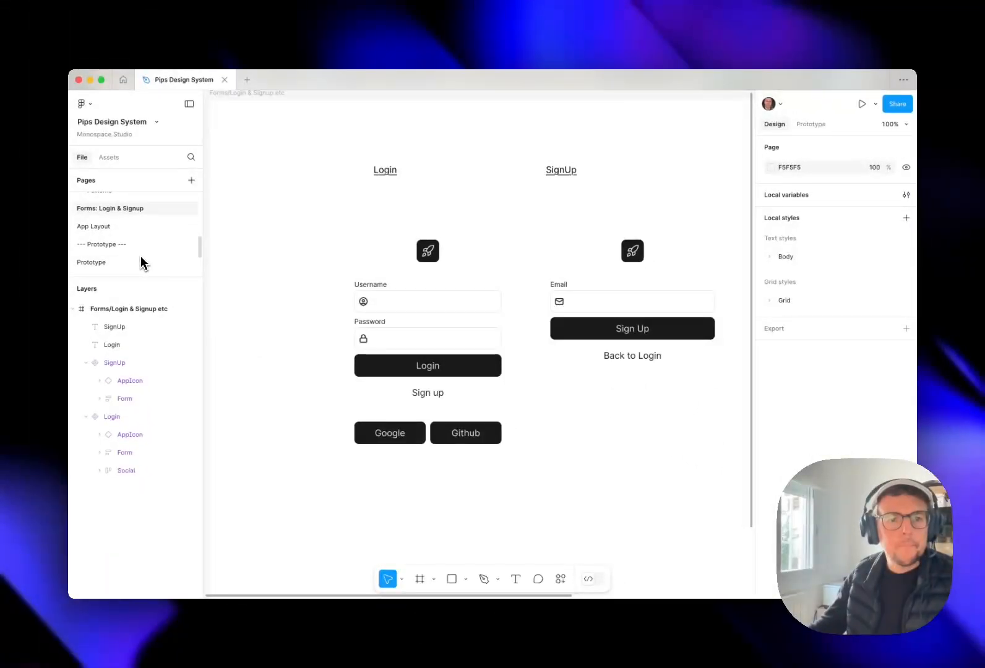
Return to the Prototype page and review the social buttons' spacing in the m/Login frame
scroll(140, 255, "down", 1)
left_click(126, 254)
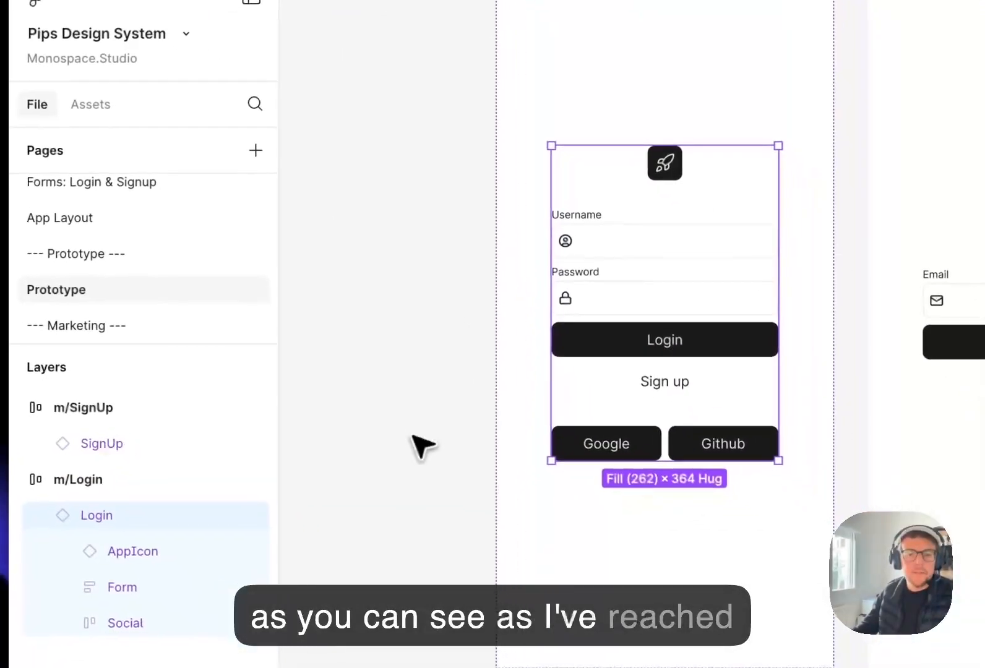
scroll(460, 487, "down", 2)
left_click(457, 483)
left_click_drag(443, 414, 420, 486)
scroll(366, 372, "up", 1)
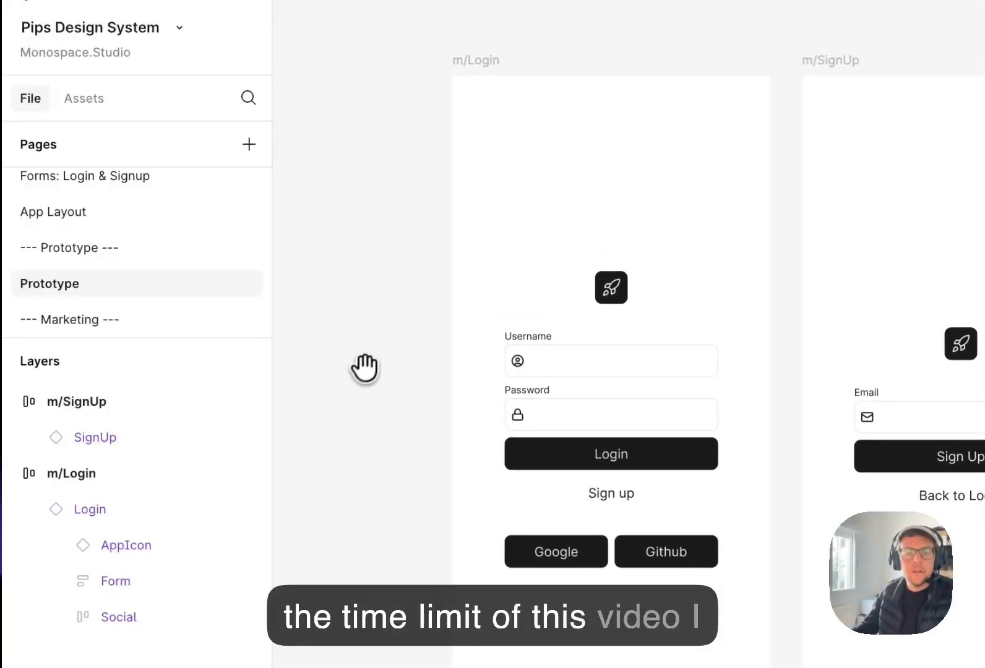
left_click_drag(365, 365, 337, 349)
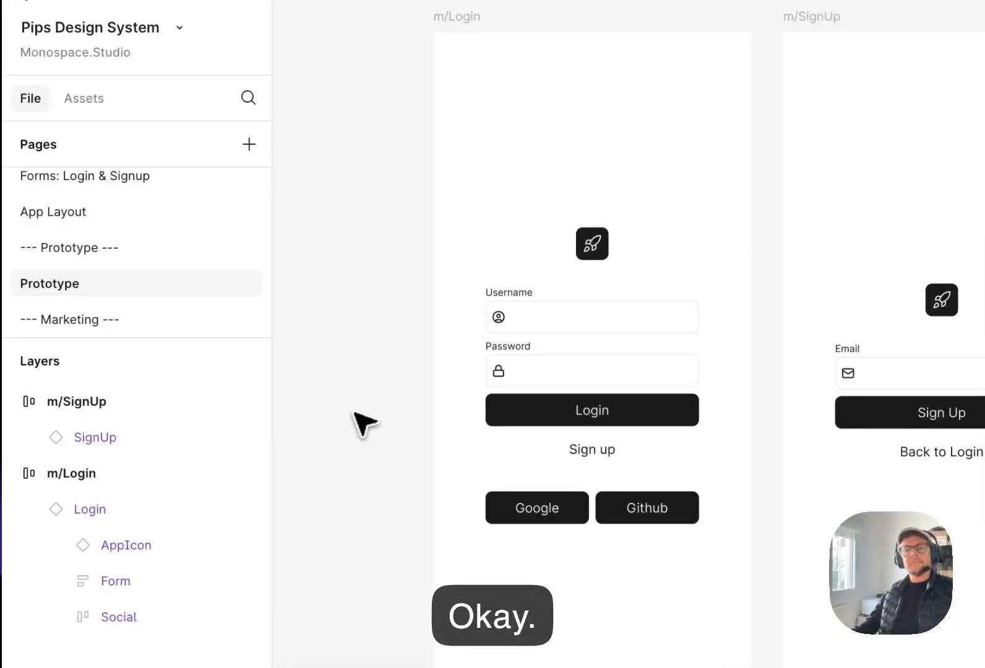
left_click_drag(387, 376, 373, 389)
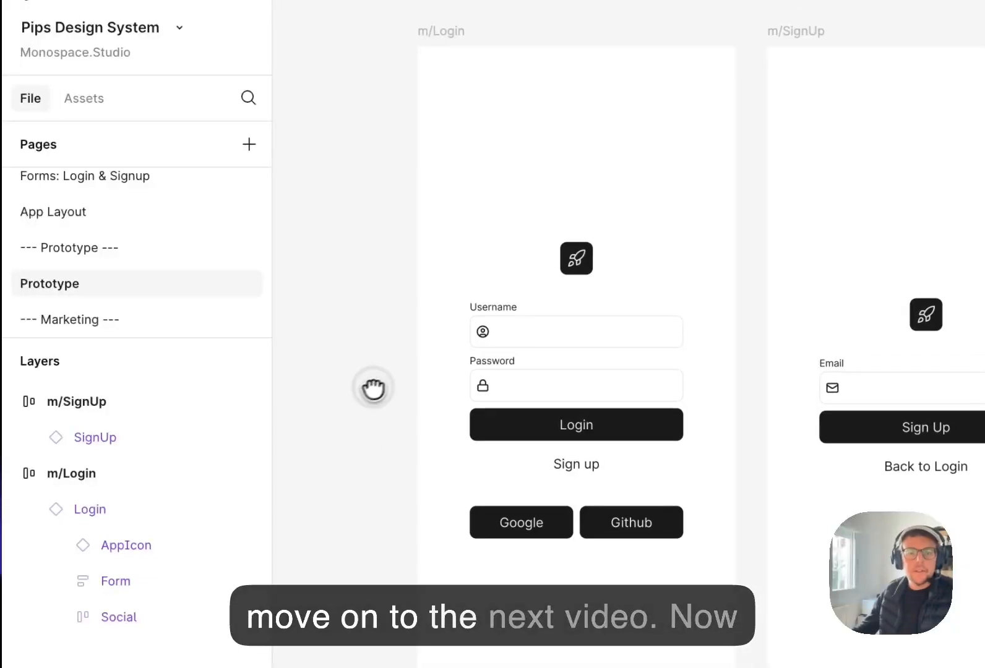